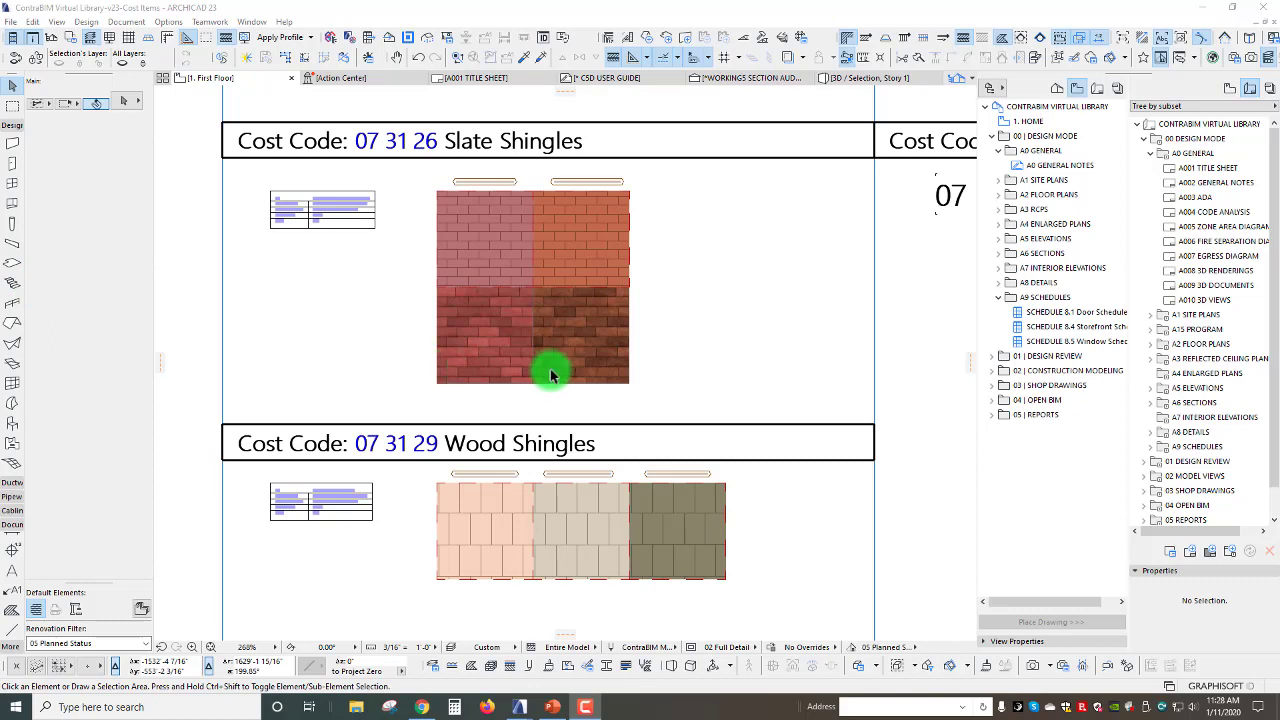
- Examine the slate shingle samples, the pasted image below them, and the wood shingle samples under cost code 07 31 29
scroll(626, 400, down, 2)
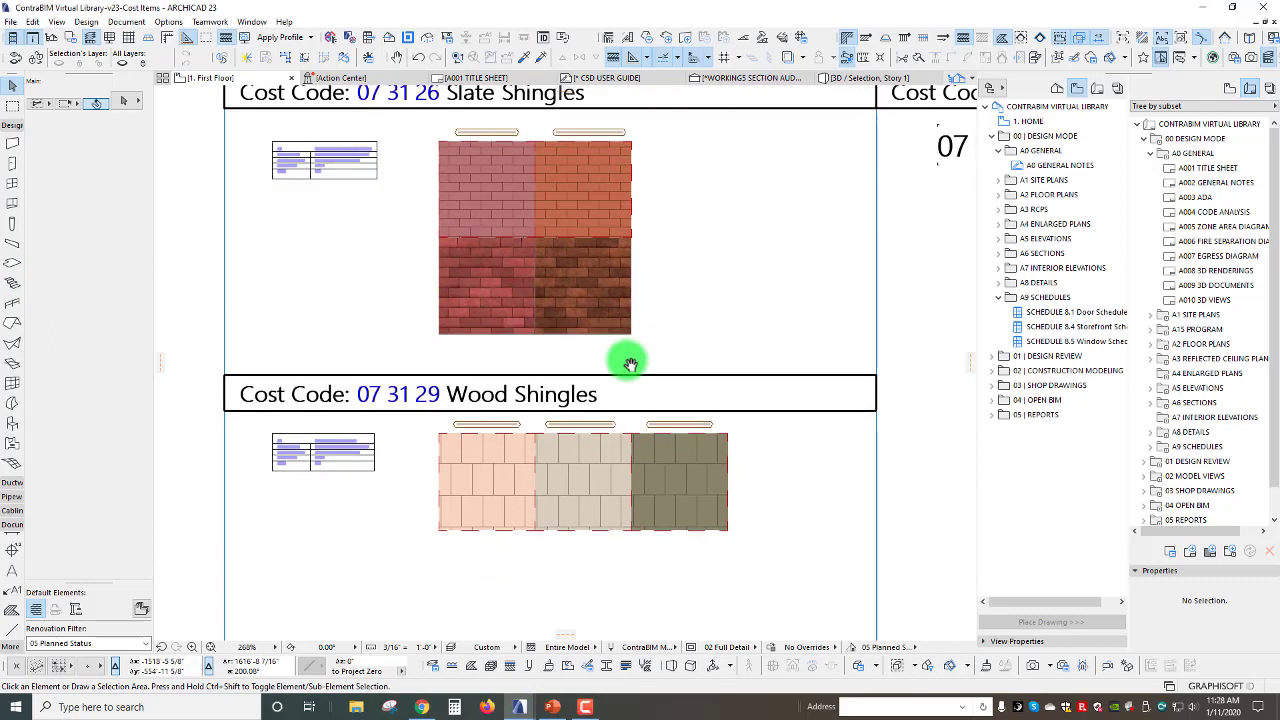
scroll(546, 380, up, 2)
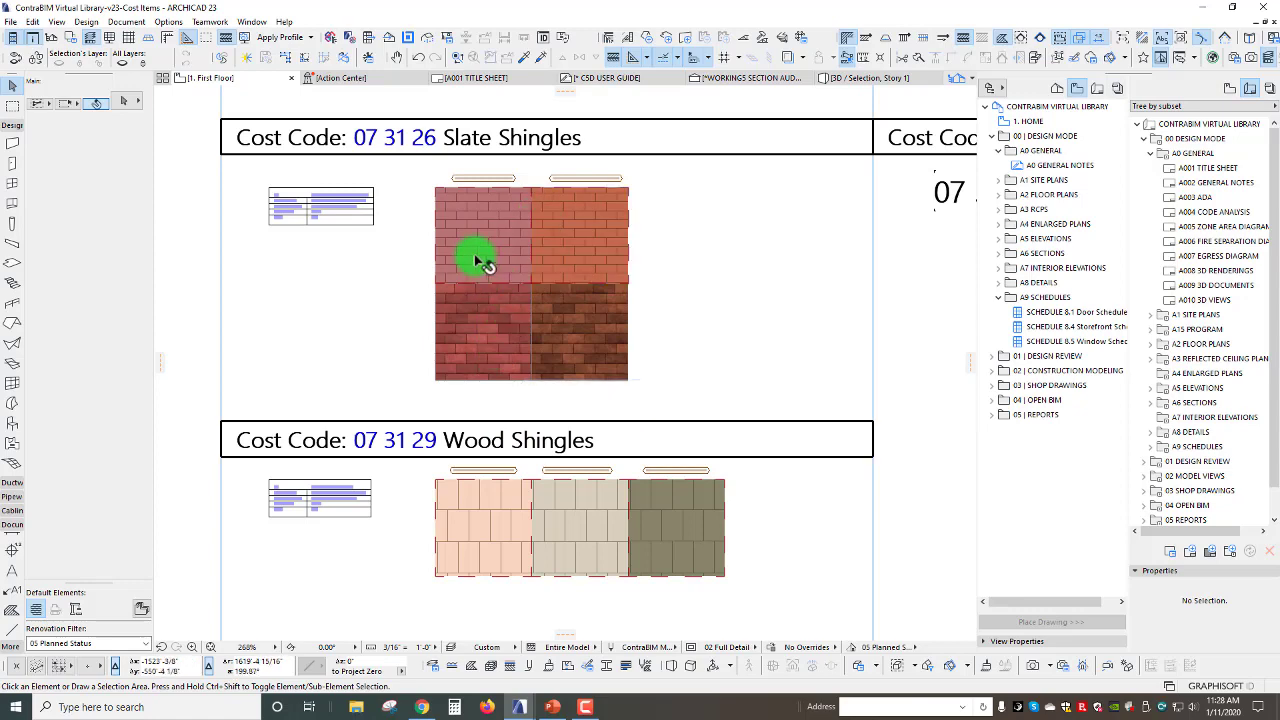
scroll(468, 240, up, 4)
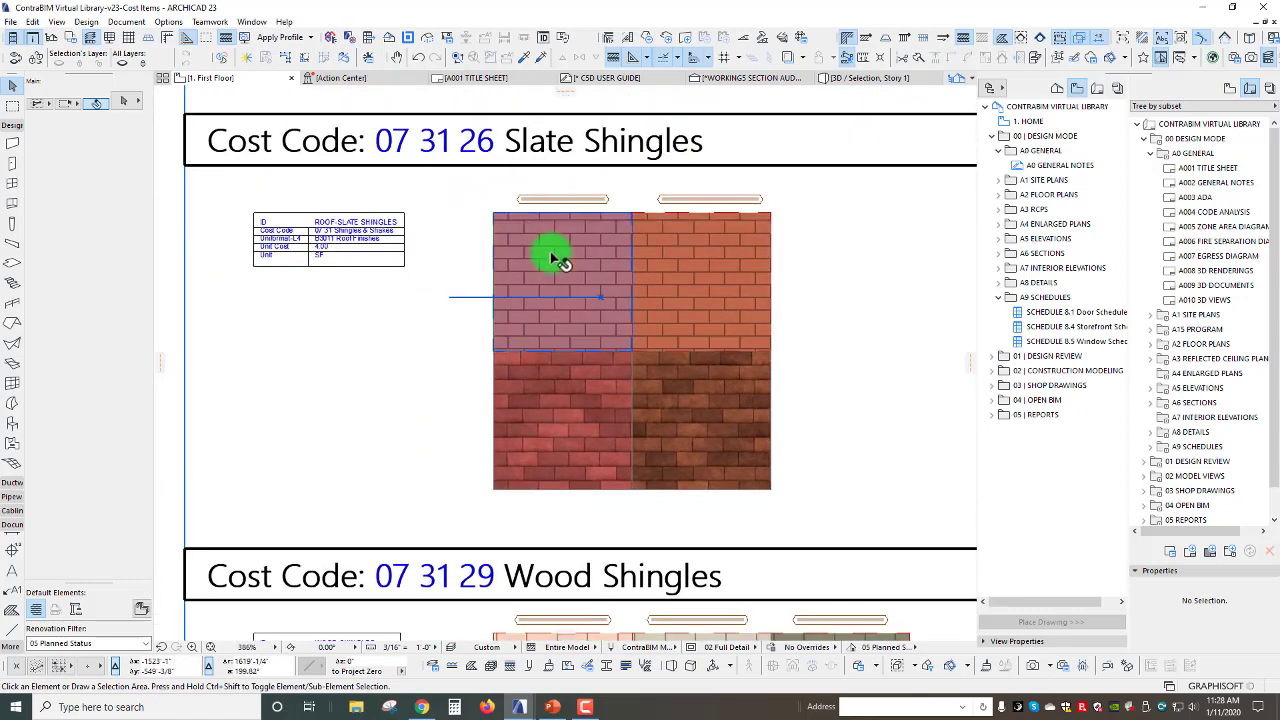
click(554, 254)
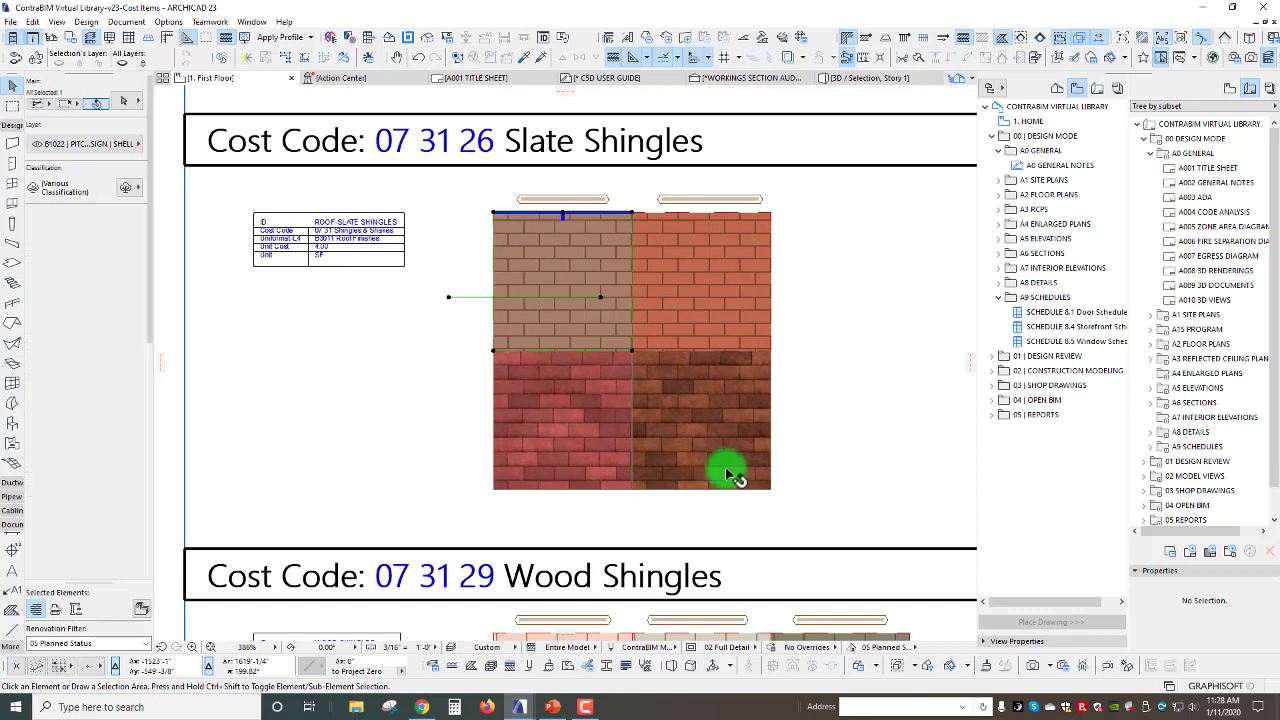
click(550, 450)
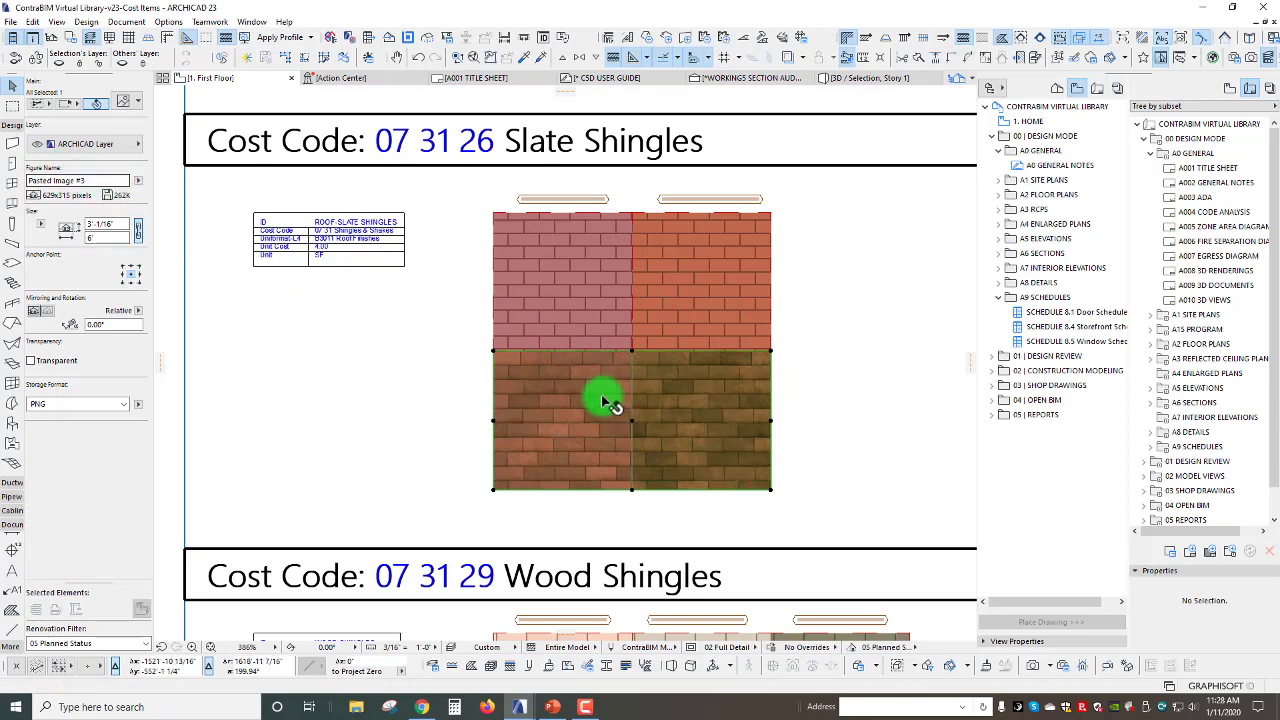
scroll(600, 391, down, 3)
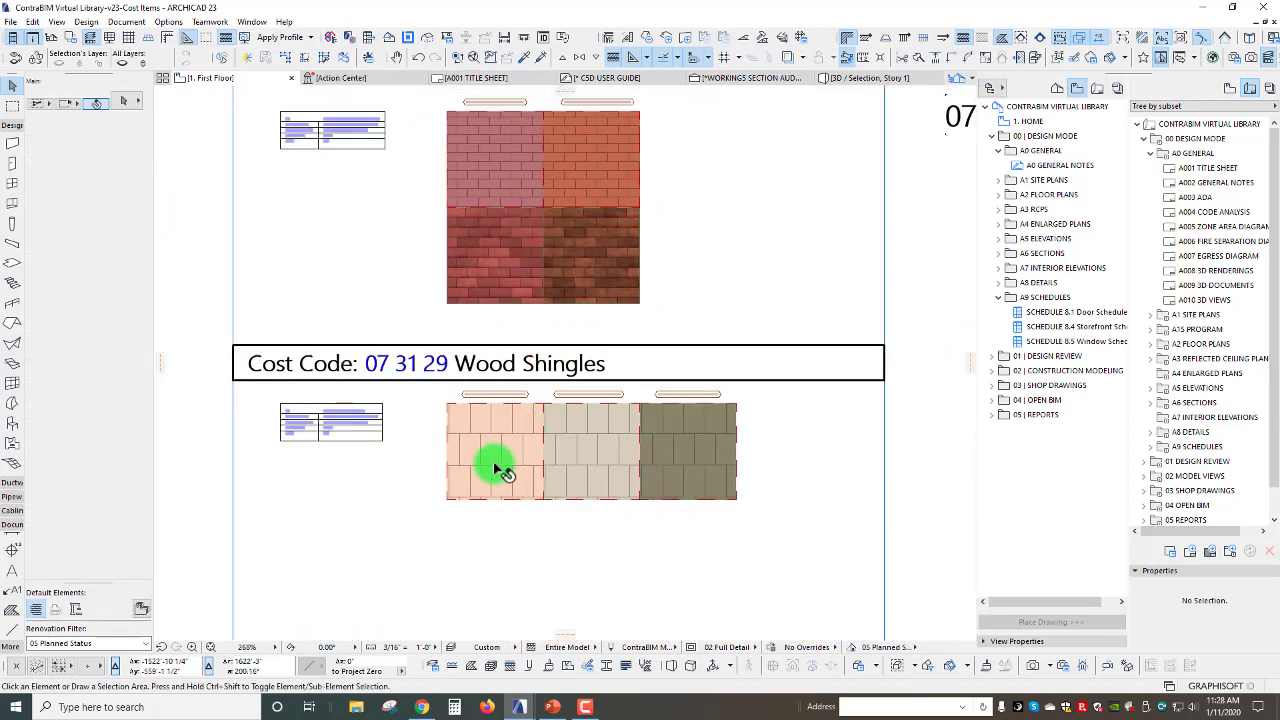
click(492, 459)
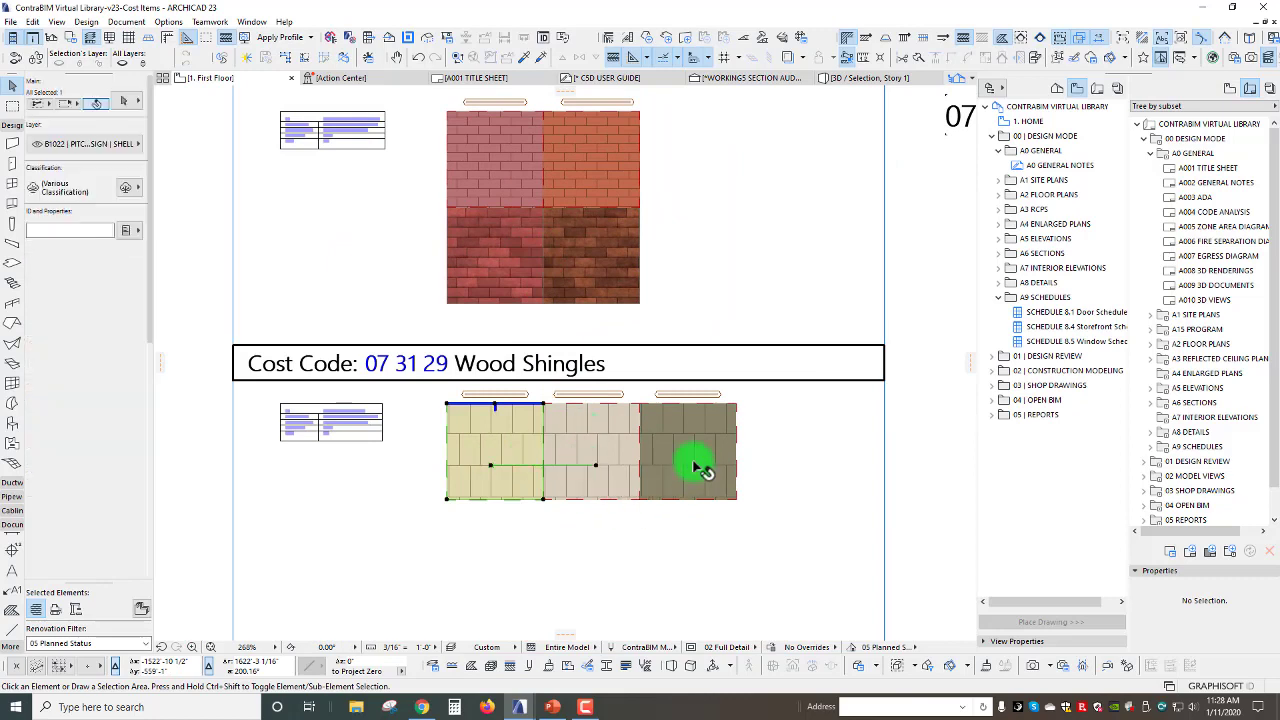
key(Escape)
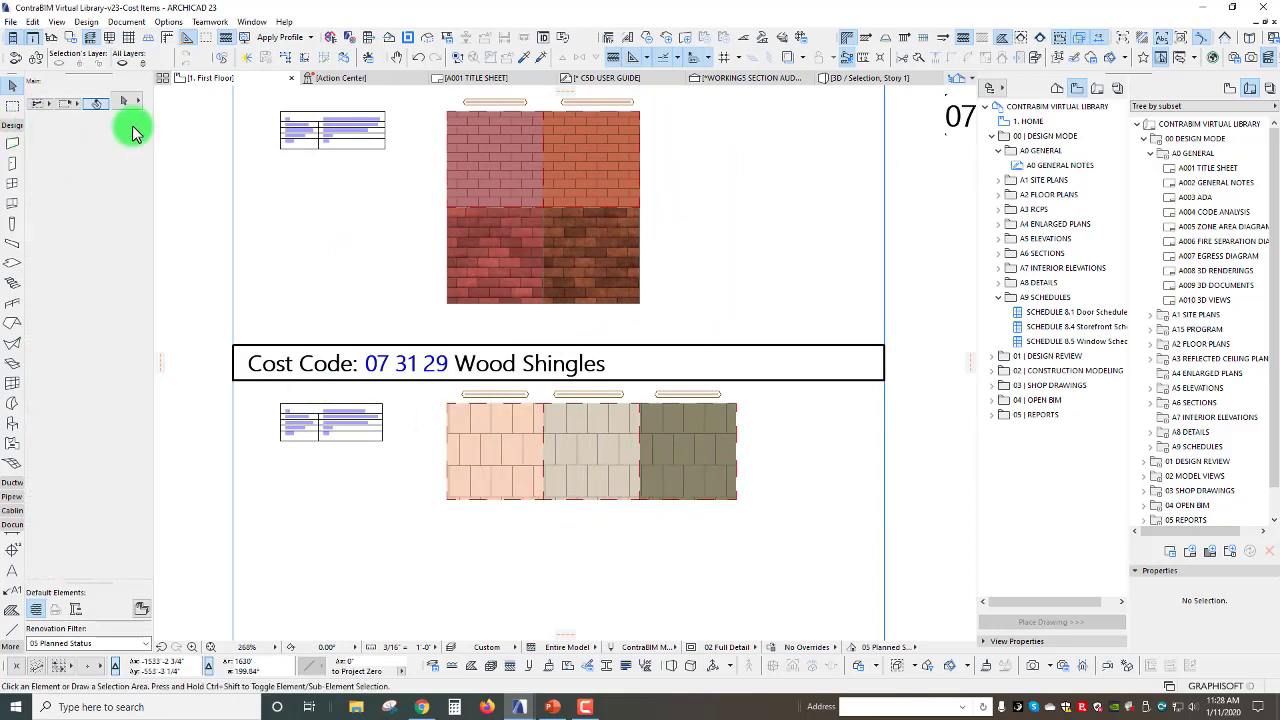
- Enclose the three wood shingle roof samples in a marquee and show the marquee area in 3D
click(12, 105)
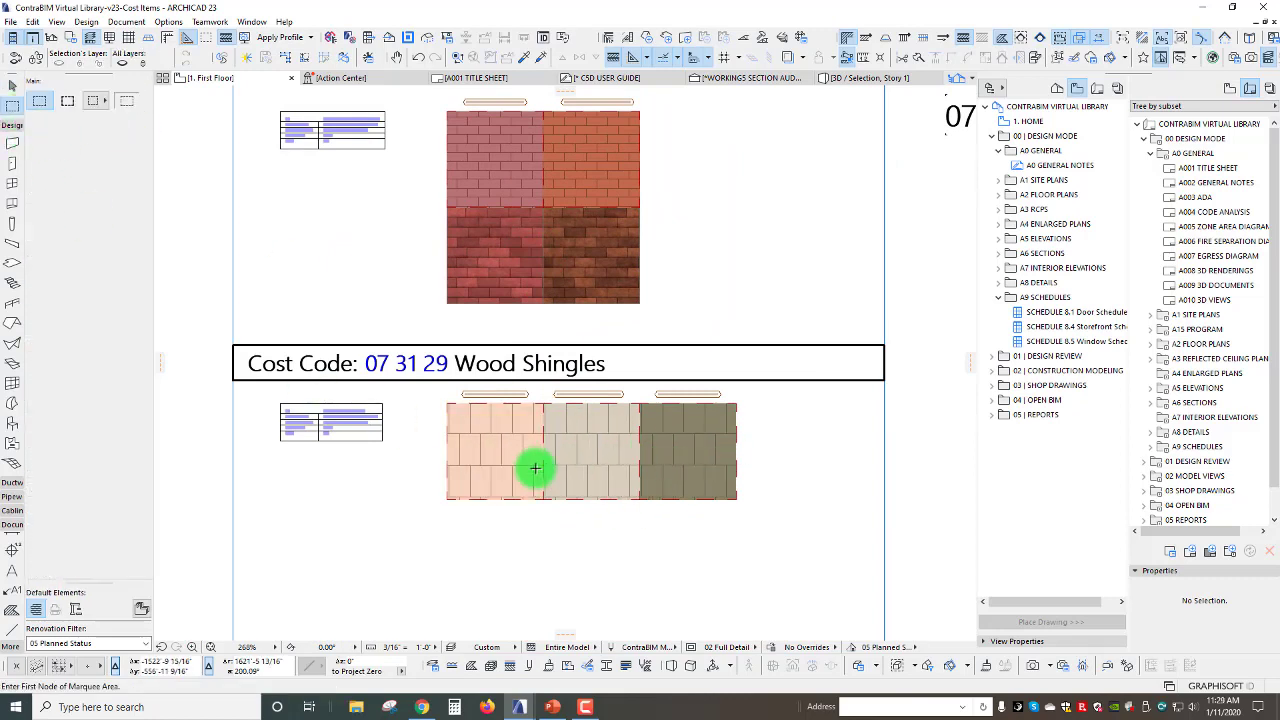
click(447, 403)
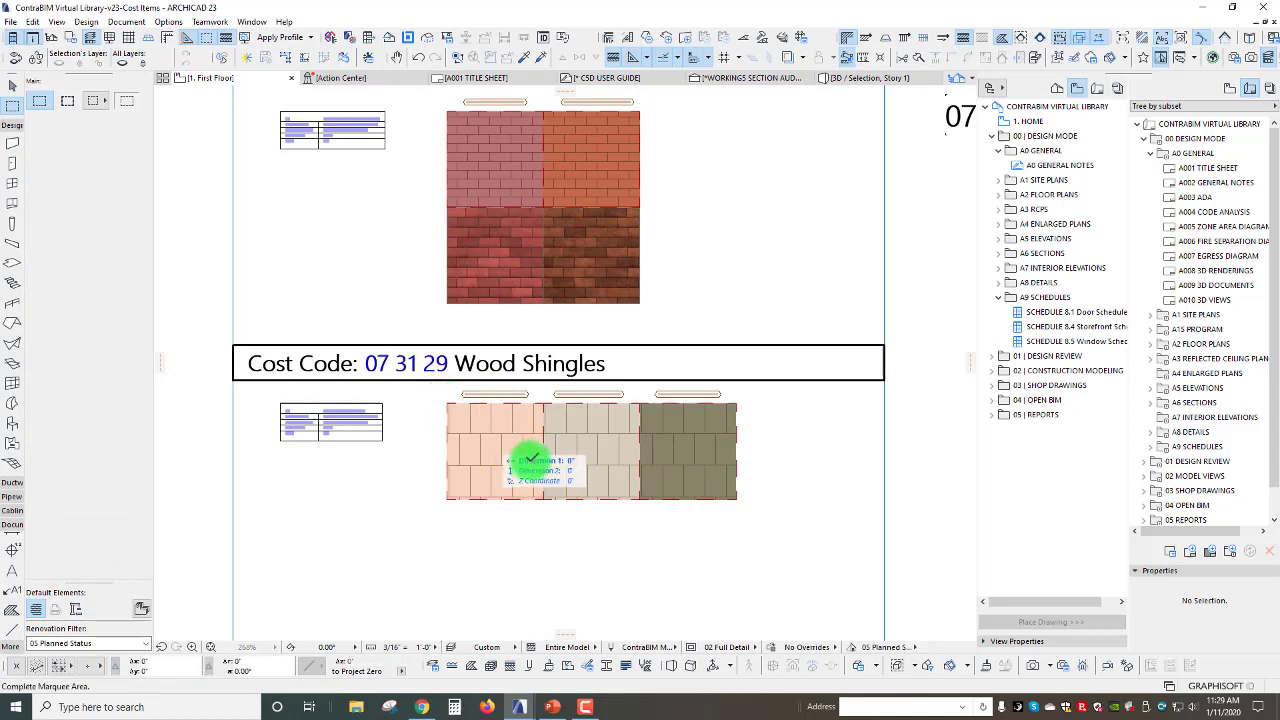
click(737, 499)
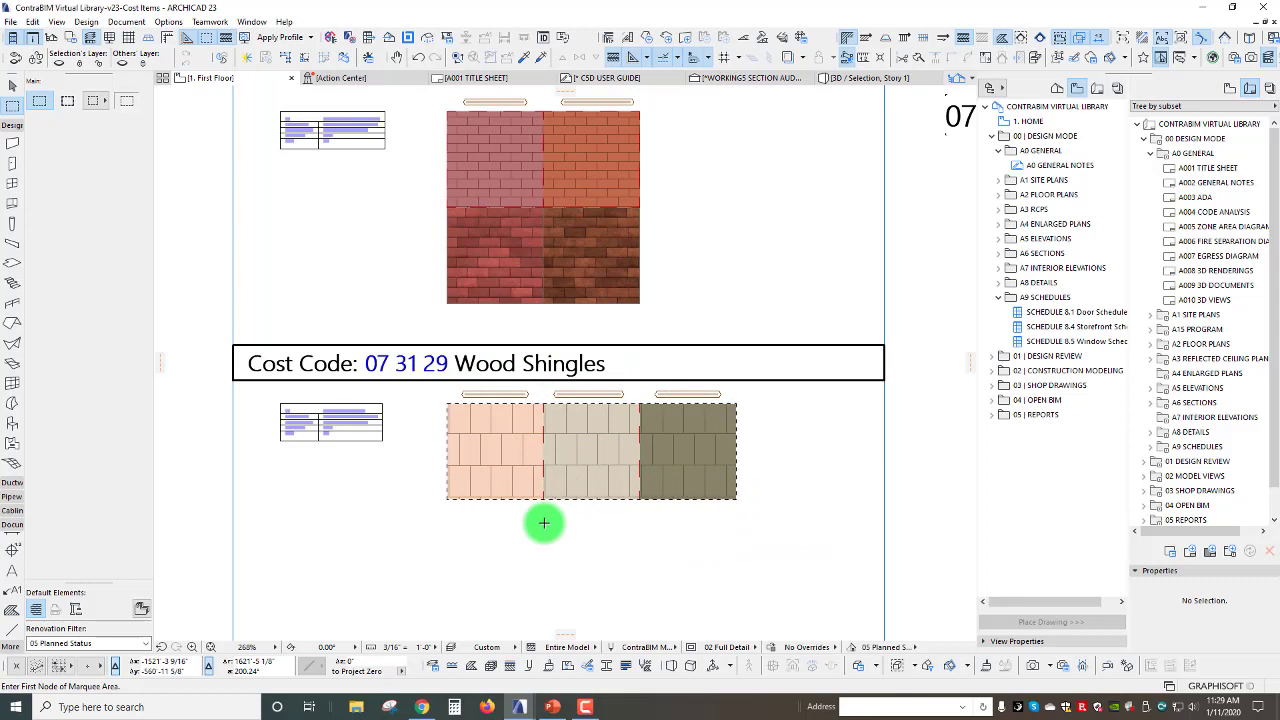
key(F5)
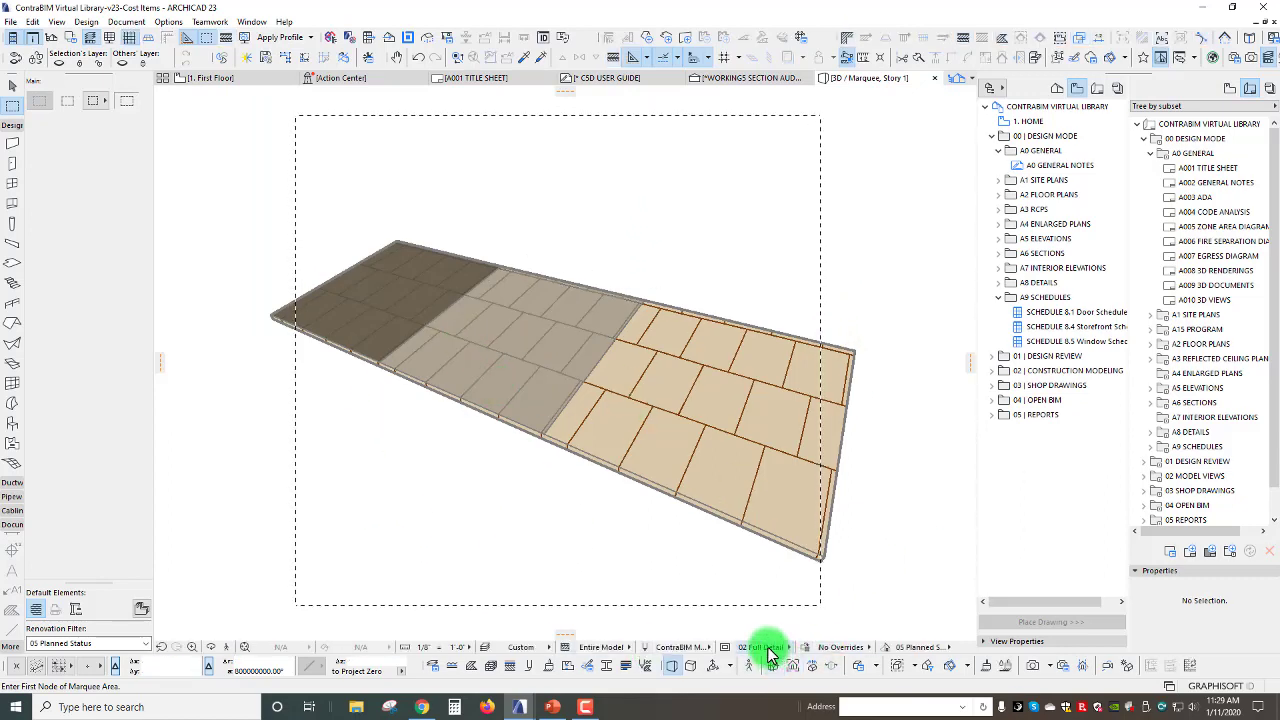
- Apply the 3D Window Style to the shingle samples and switch the 3D view to parallel projection
right_click(516, 168)
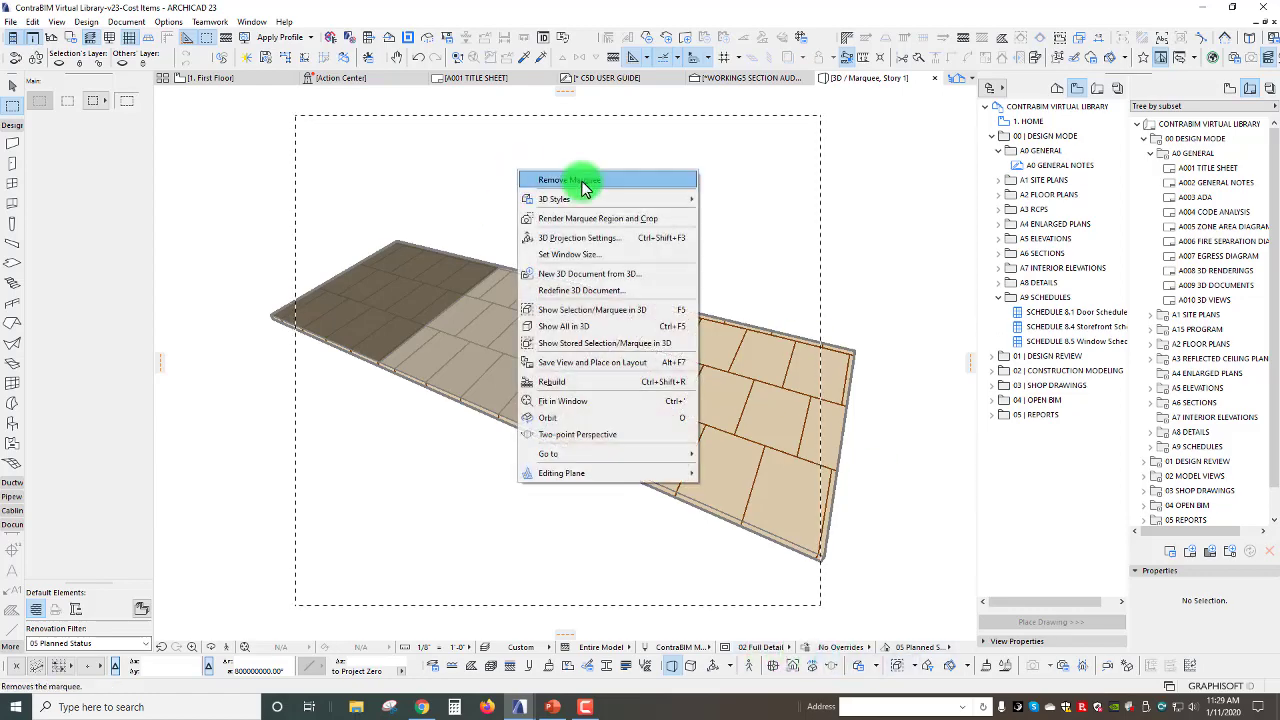
mouse_move(588, 203)
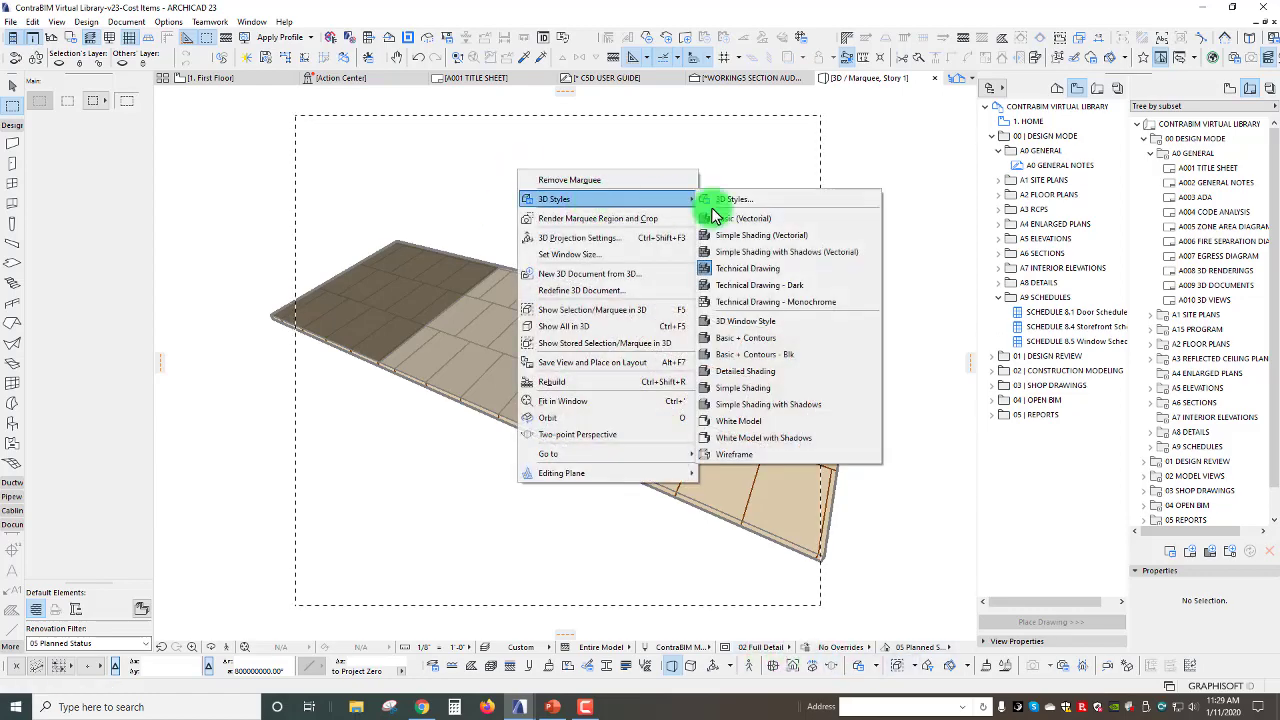
click(748, 324)
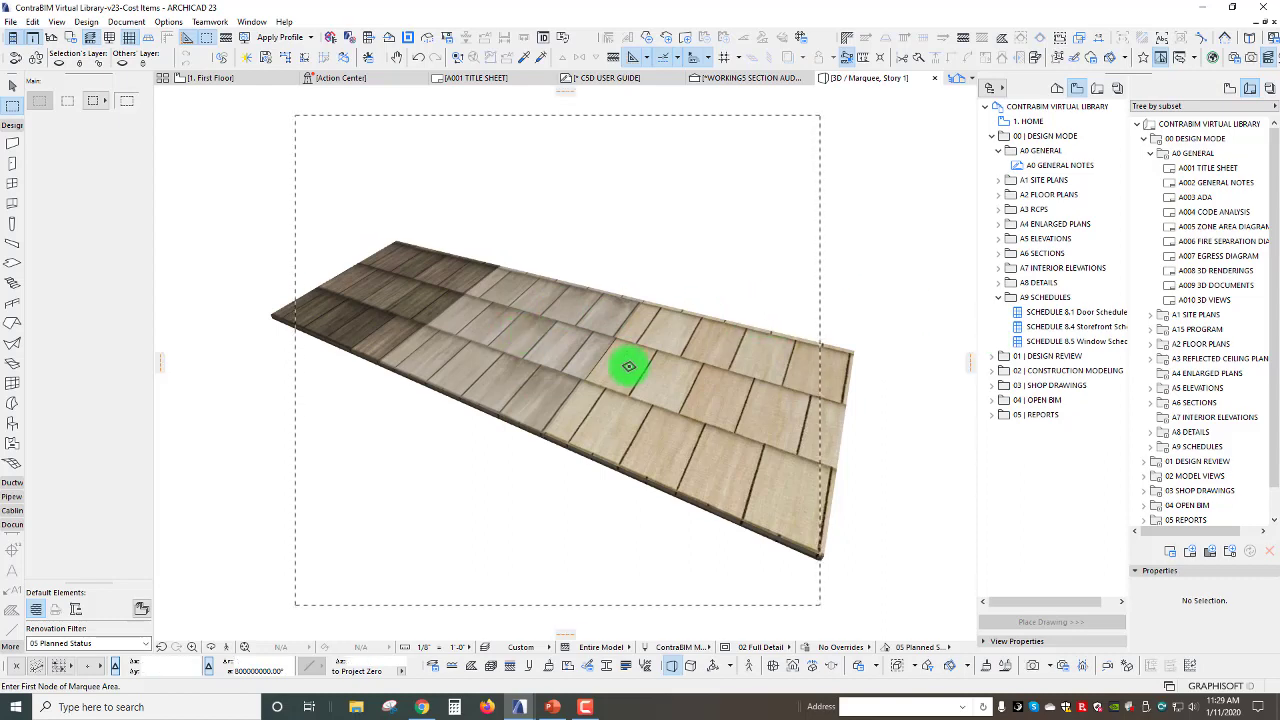
click(691, 667)
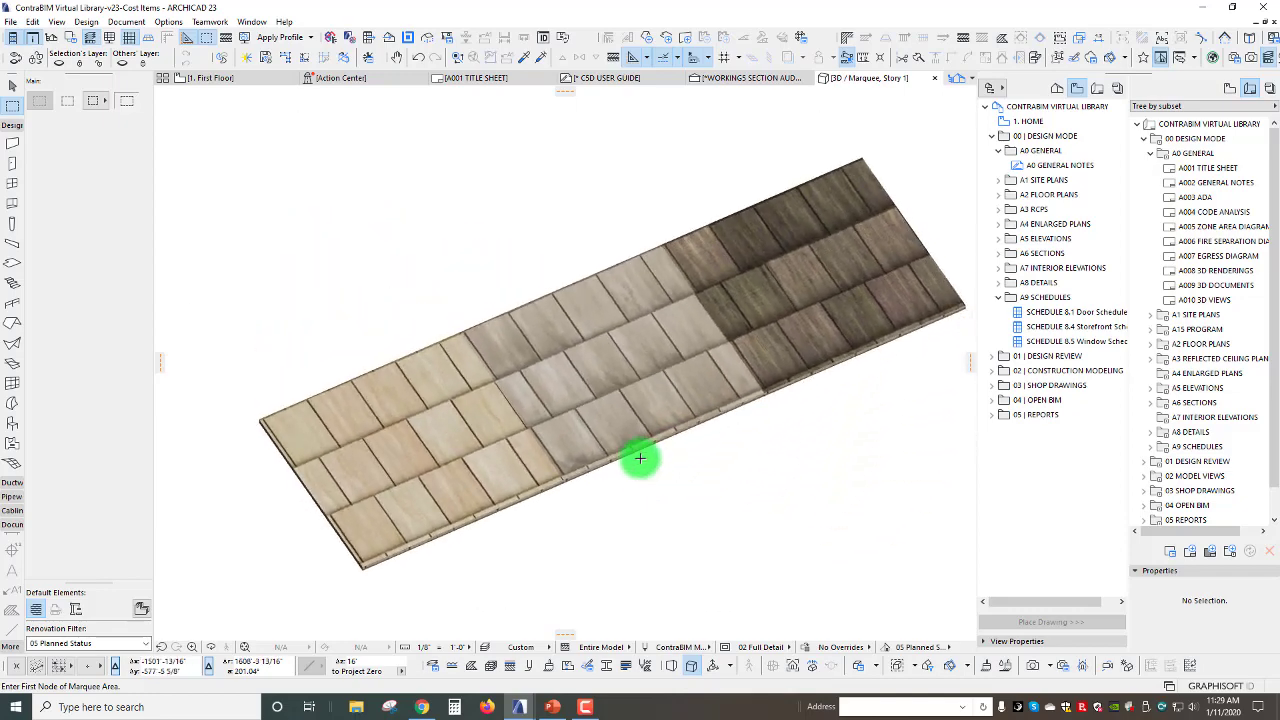
- Set the parallel projection to Top view with a camera azimuth of 270°
right_click(464, 240)
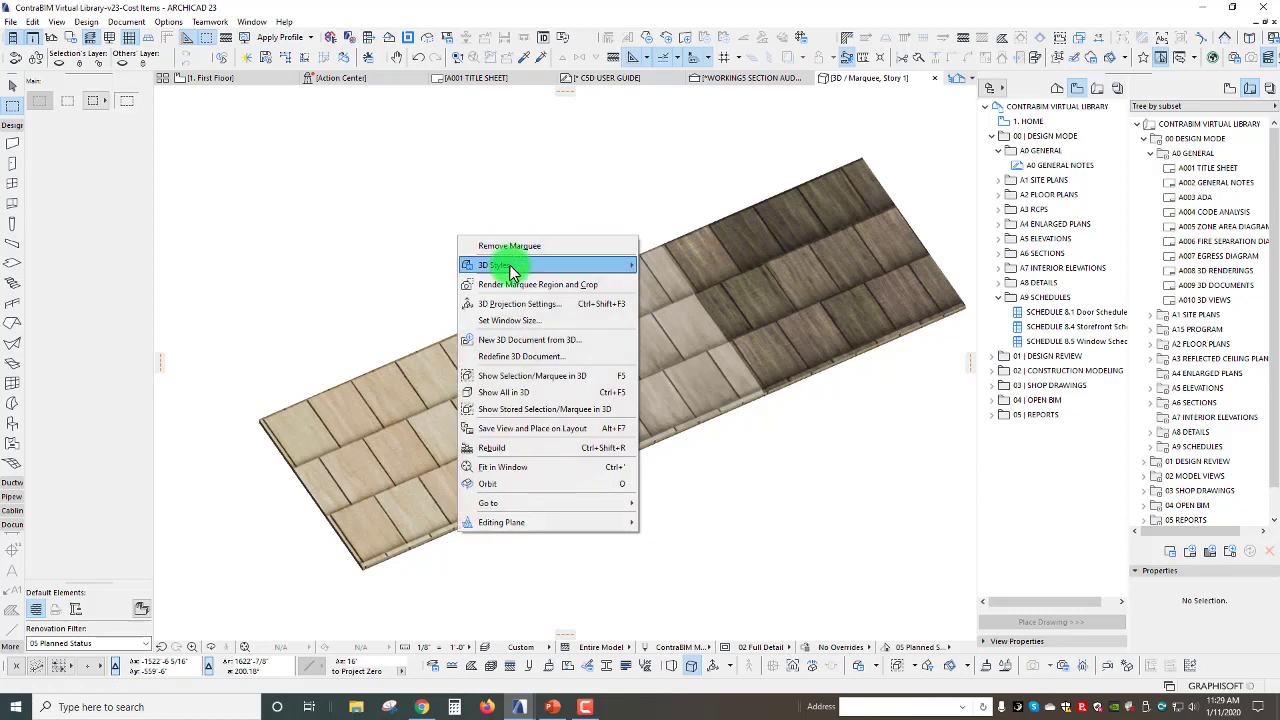
mouse_move(510, 268)
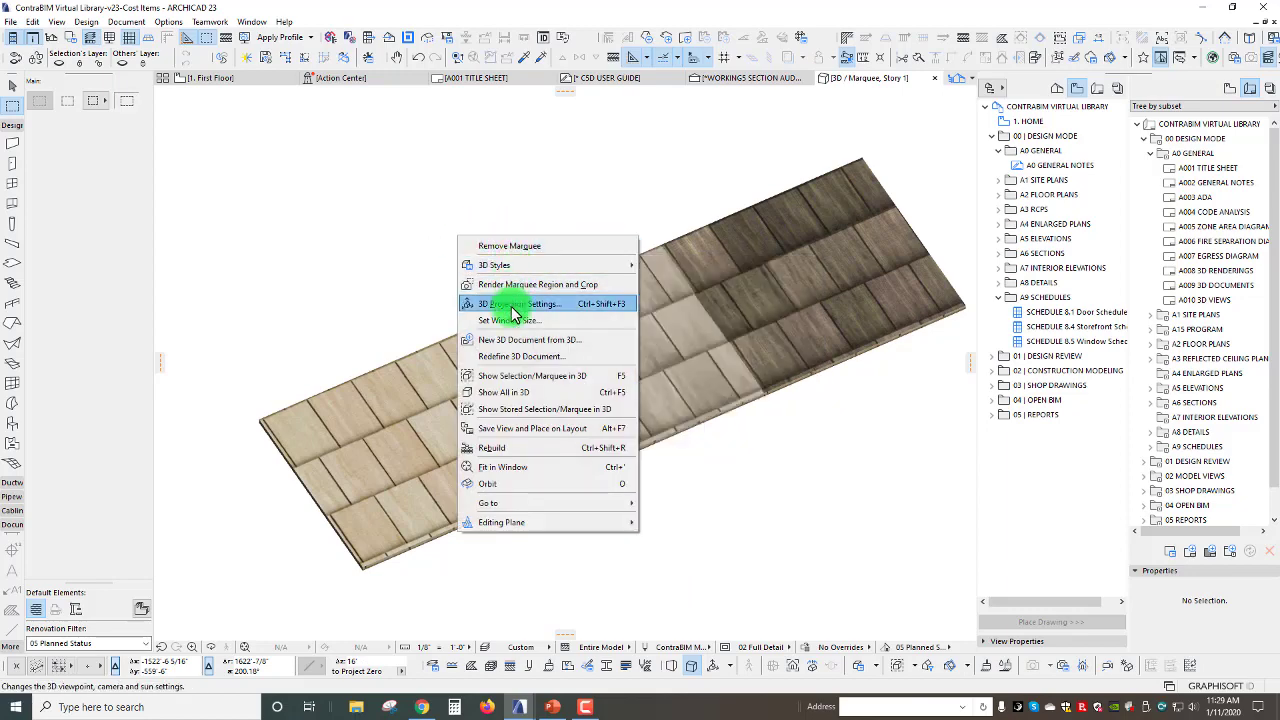
click(515, 303)
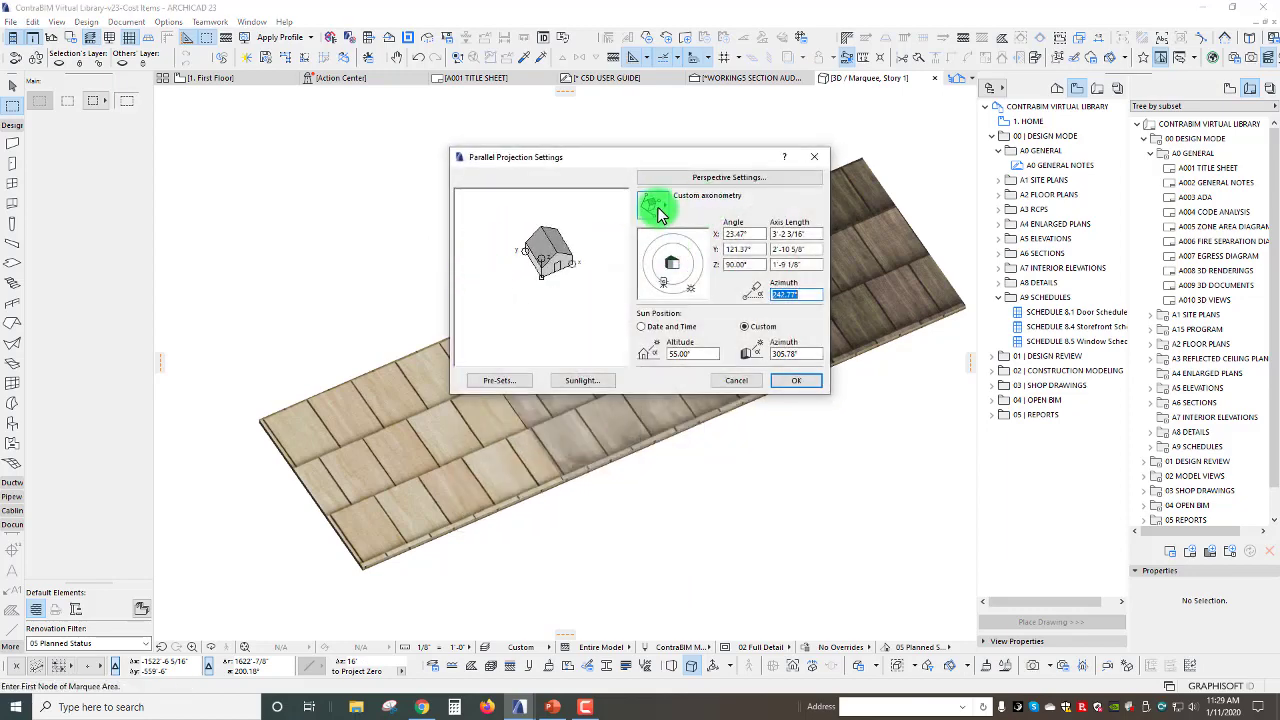
click(652, 205)
click(715, 200)
double_click(795, 294)
drag(806, 296, 751, 314)
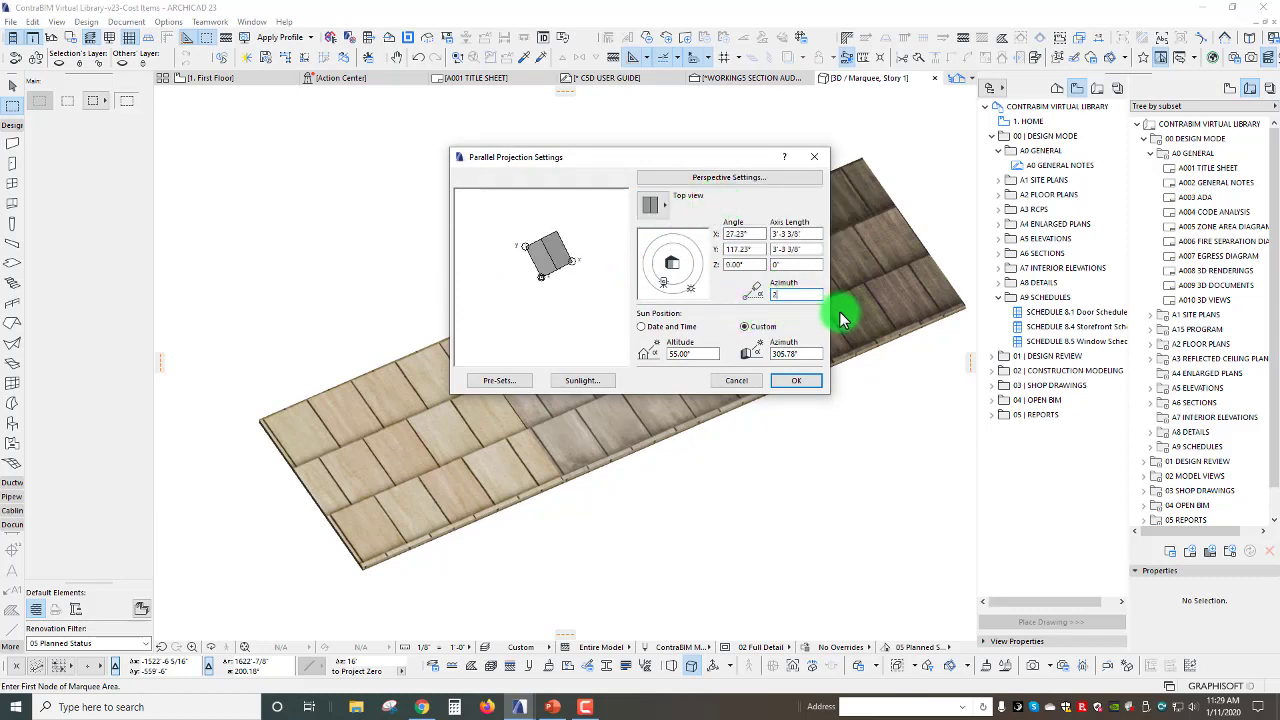
text(270)
click(800, 381)
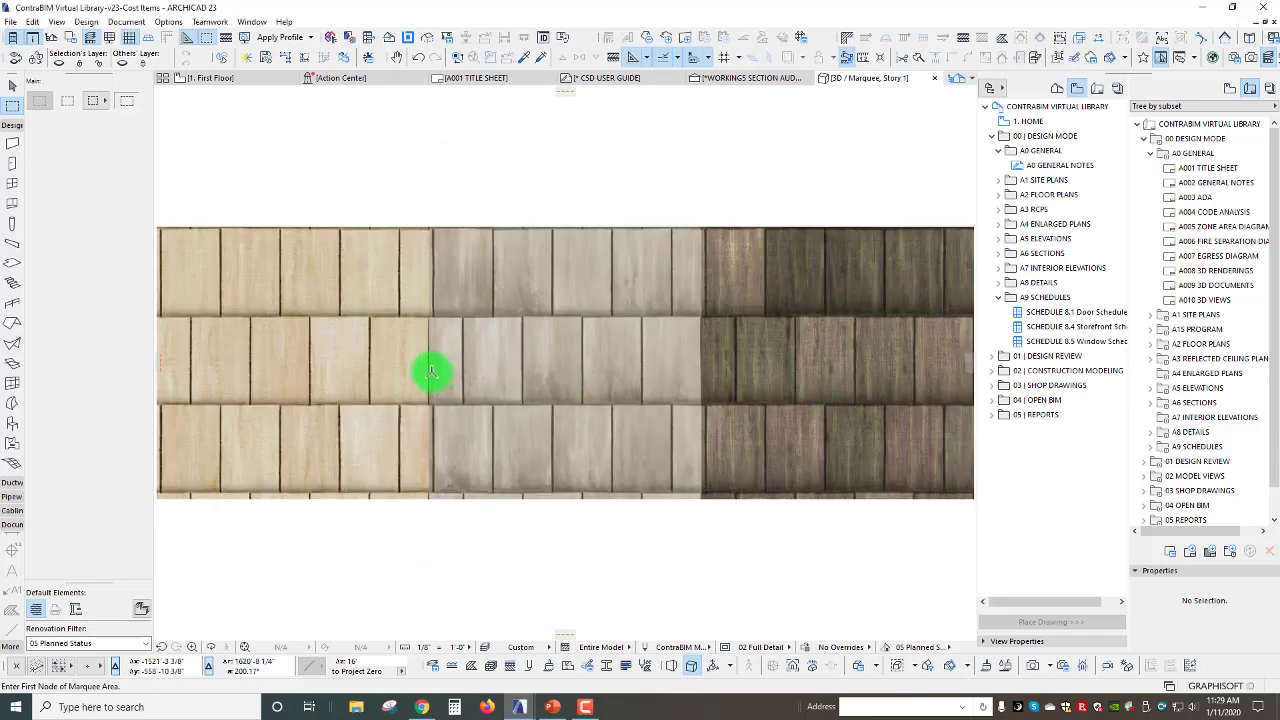
- Copy the textured shingle samples from the 3D view with a marquee fitted to their outer corners, and return to the floor plan
click(158, 228)
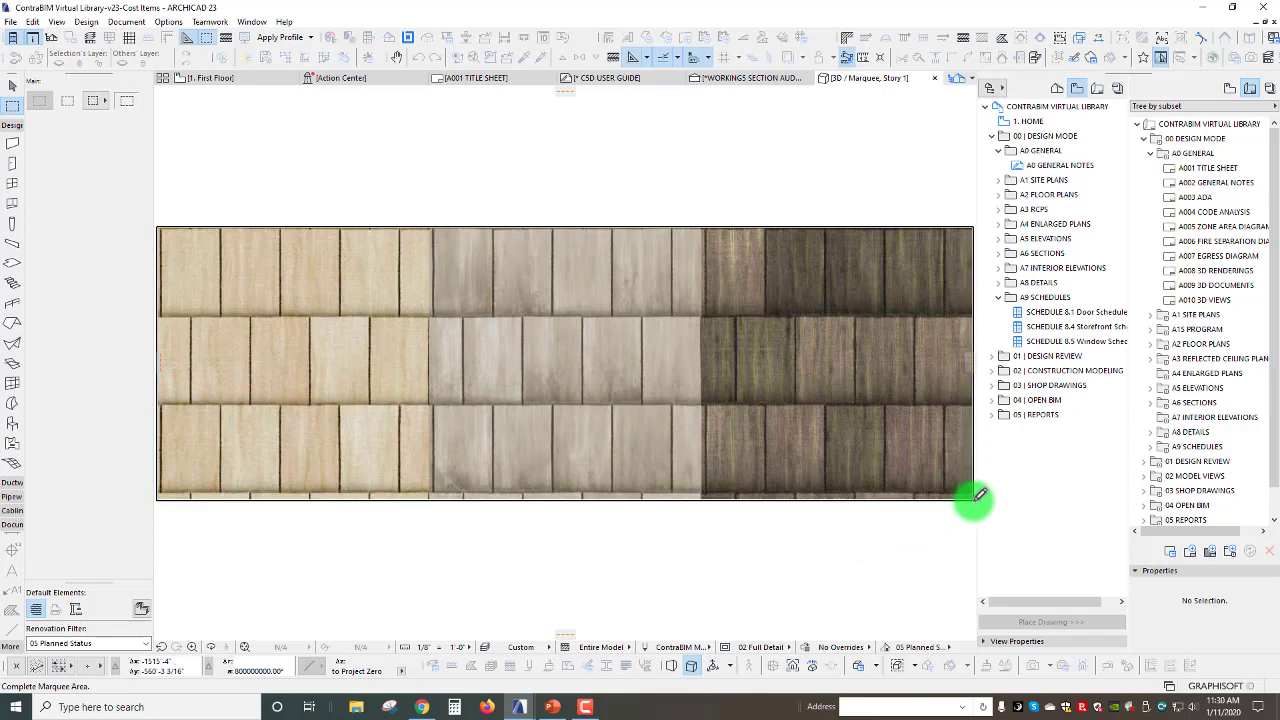
click(973, 498)
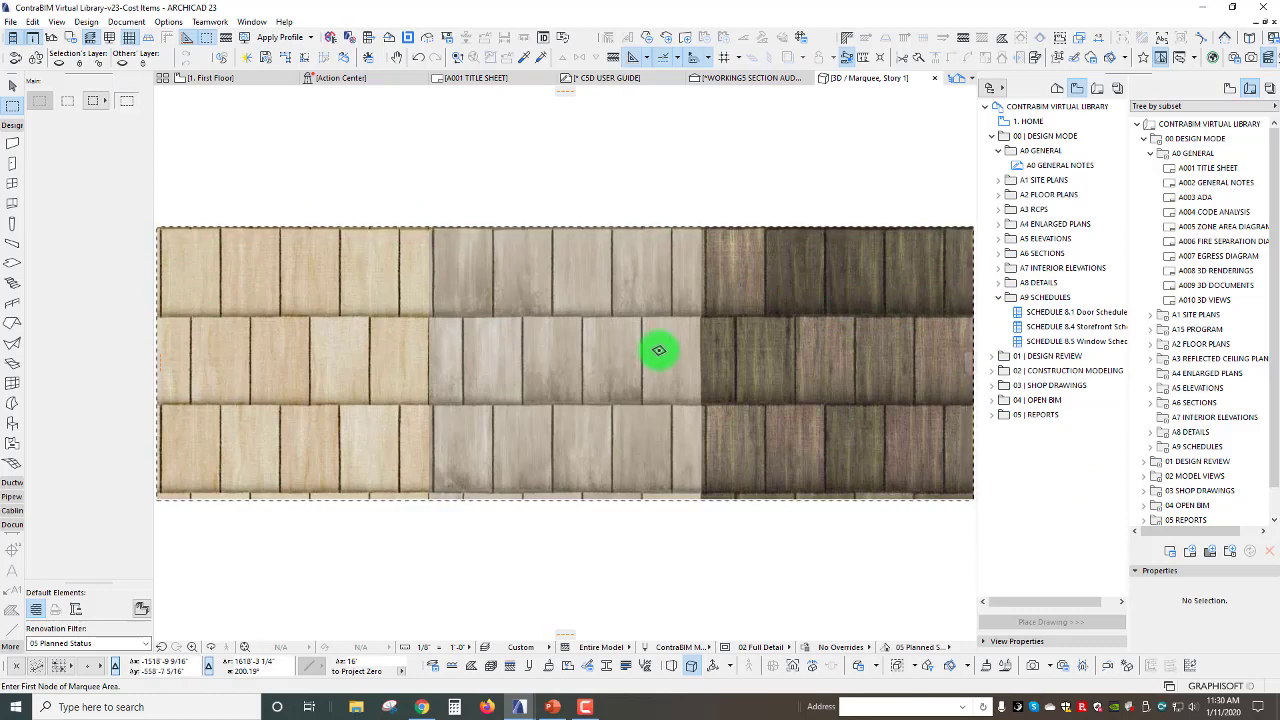
key(F2)
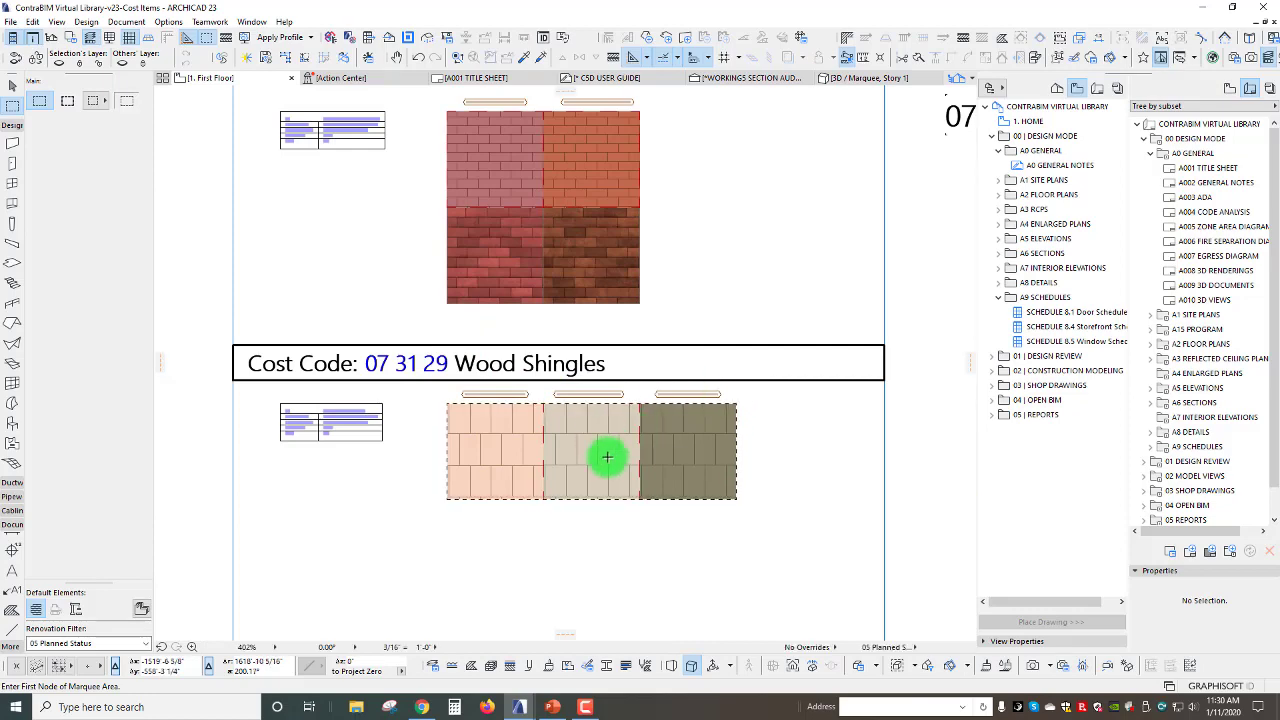
- Paste the copied 3D image into the floor plan and place it directly below the three wood shingle samples
middle_drag(594, 431, 508, 266)
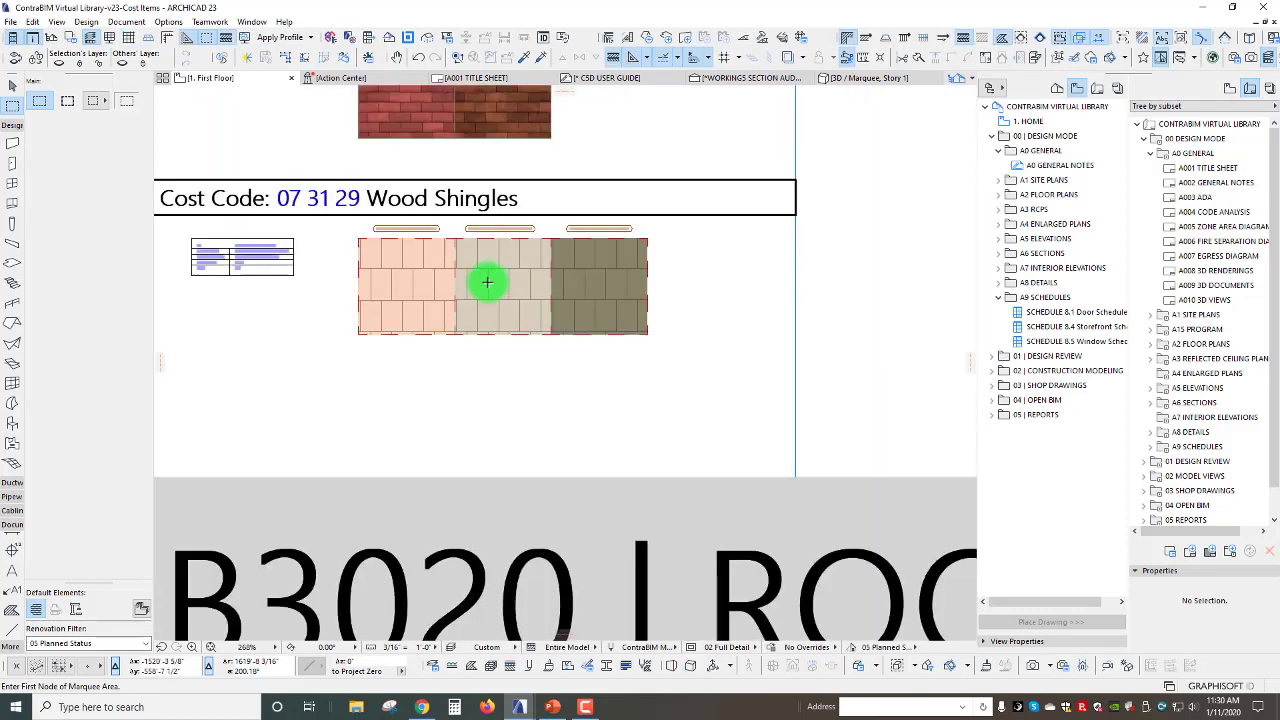
scroll(487, 279, up, 1)
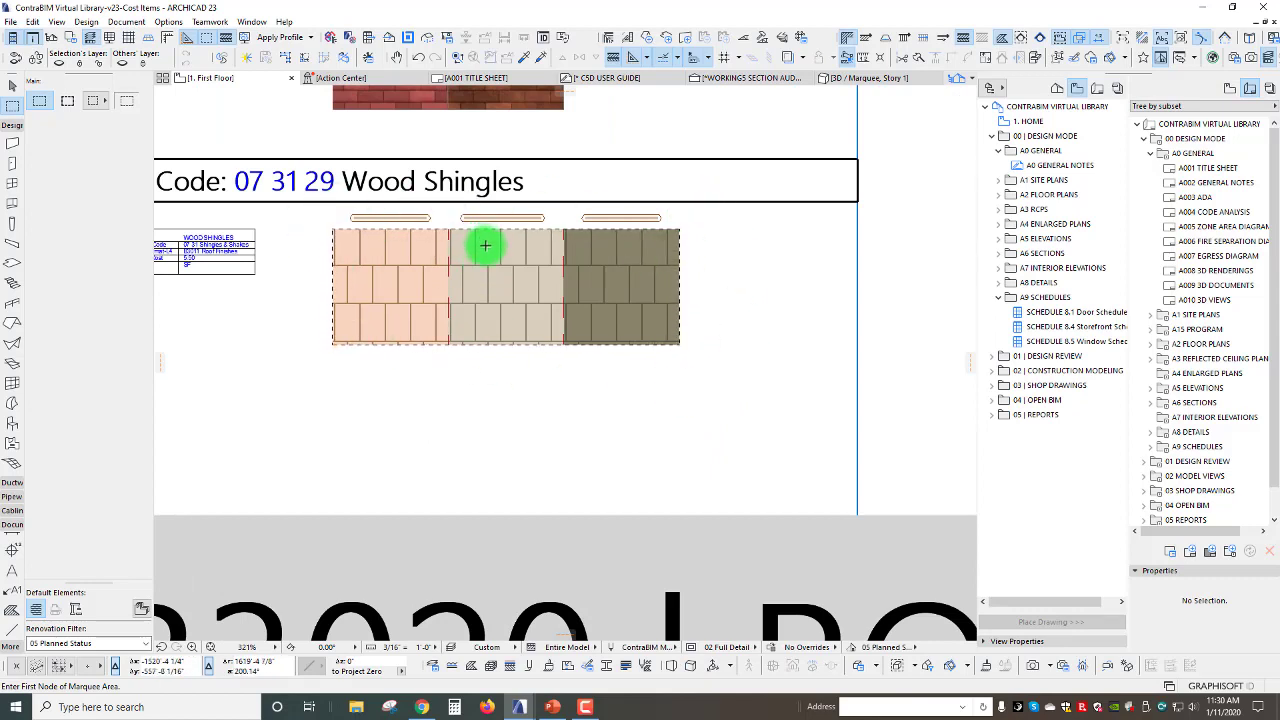
key(ctrl+v)
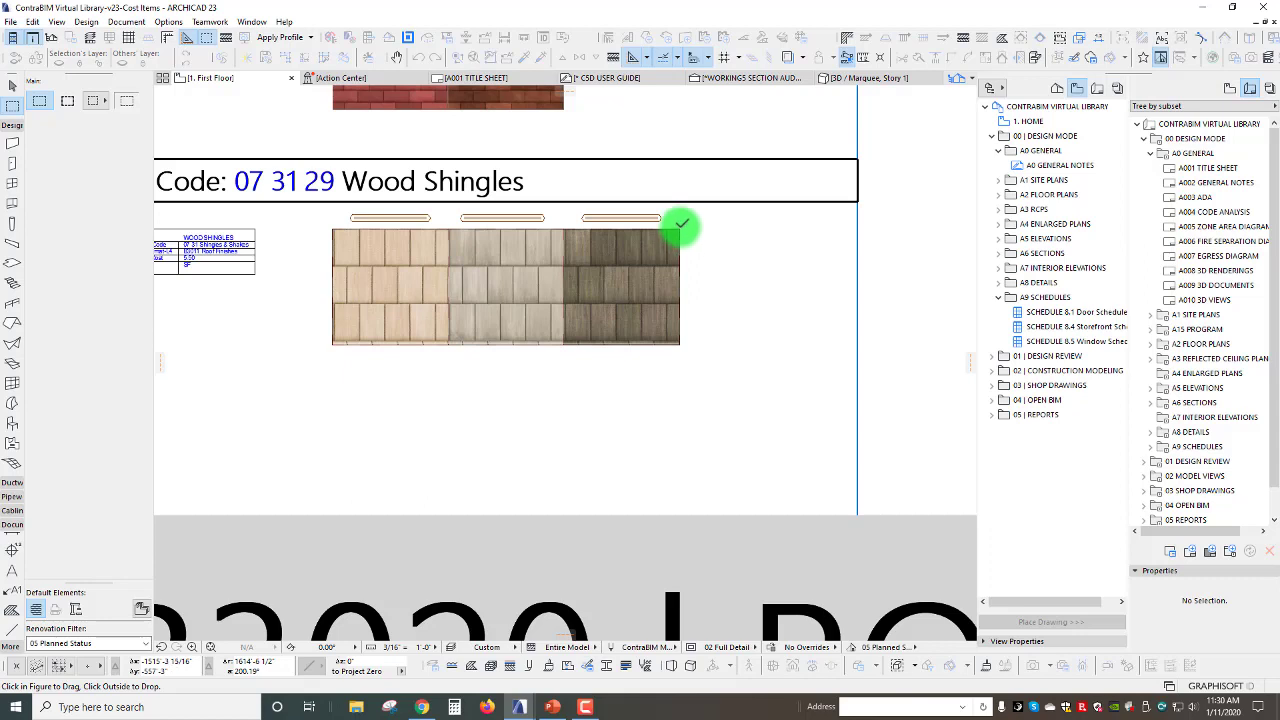
click(680, 228)
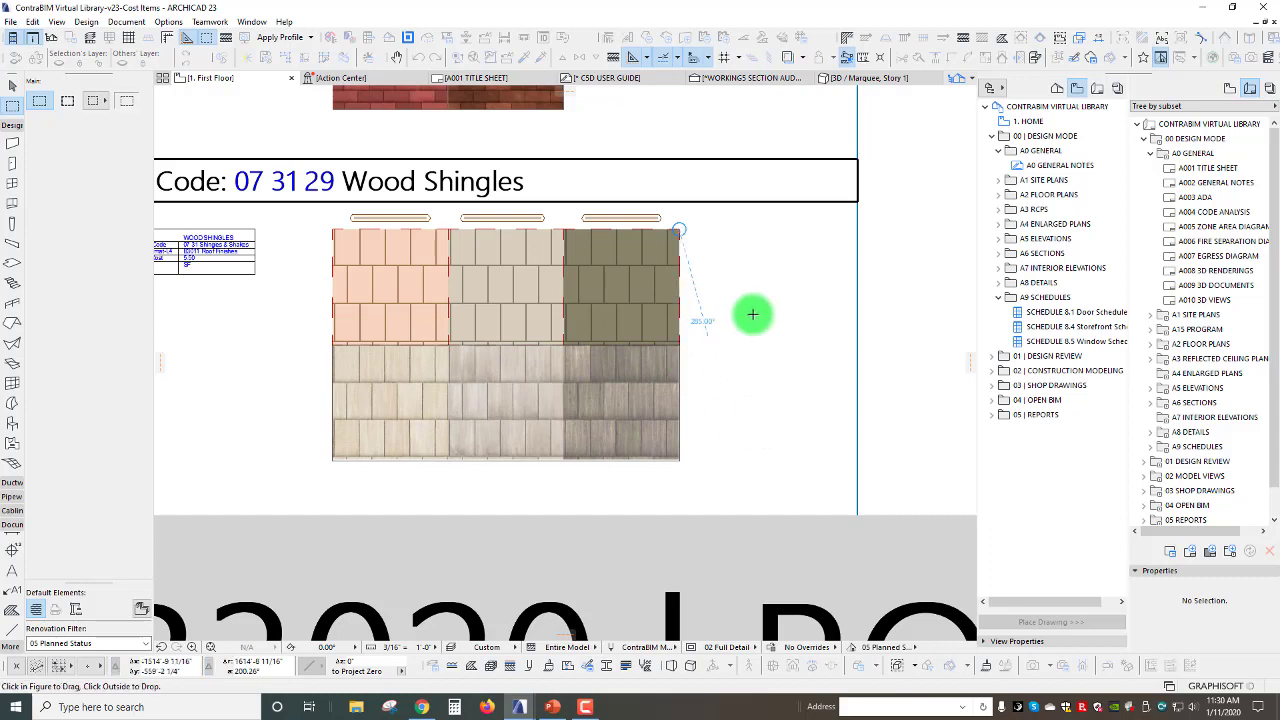
key(Escape)
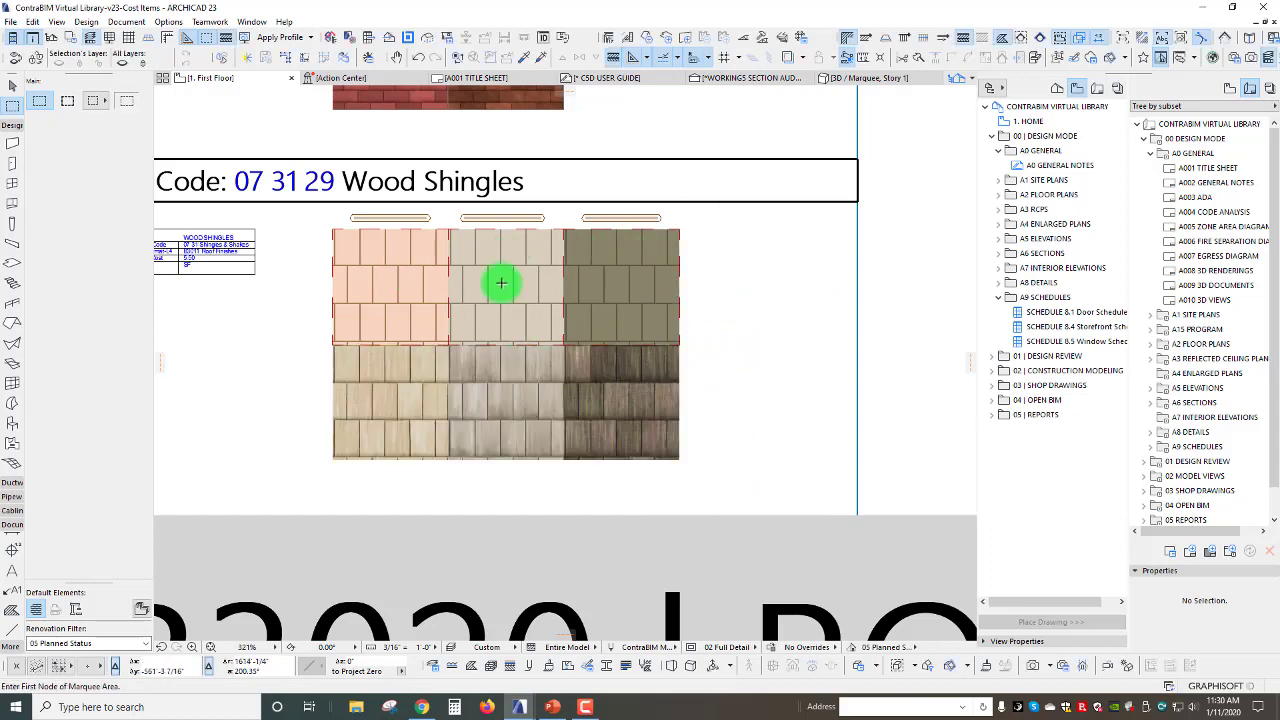
- Compare the pasted wood shingle image with the light, natural and dark cedar shingle samples above it
scroll(555, 369, up, 1)
middle_drag(555, 369, 591, 397)
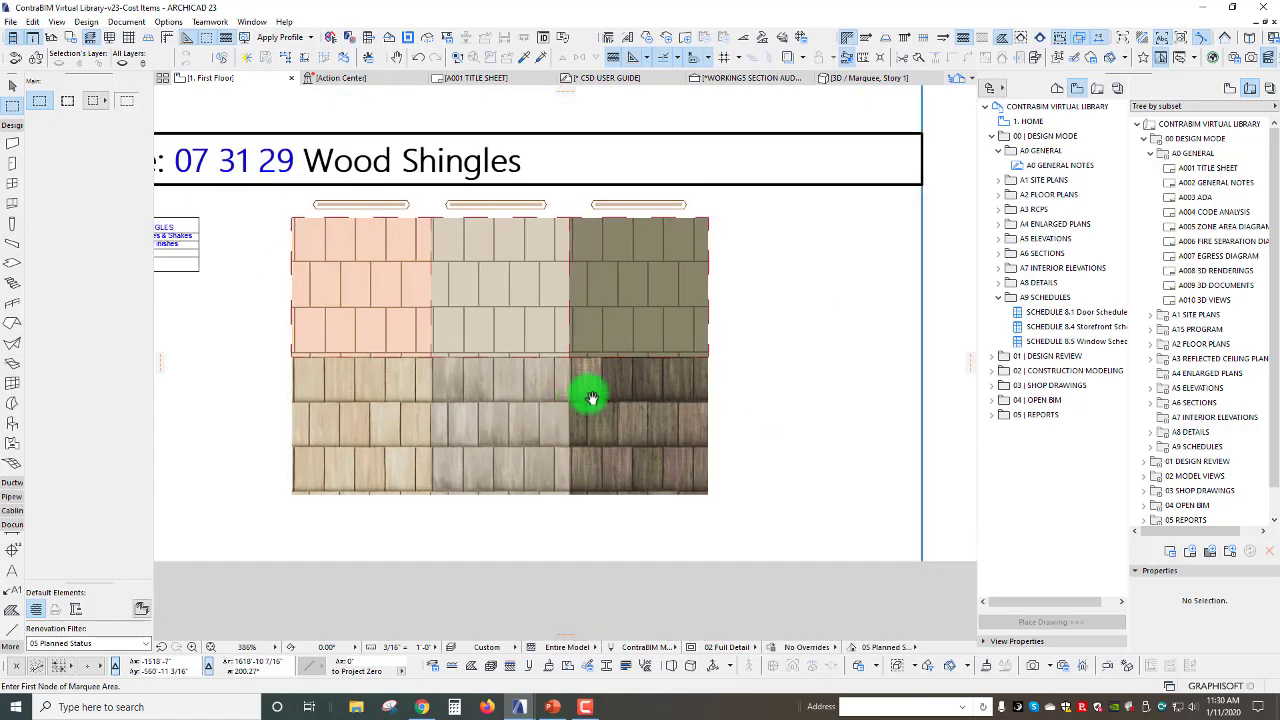
scroll(526, 360, up, 2)
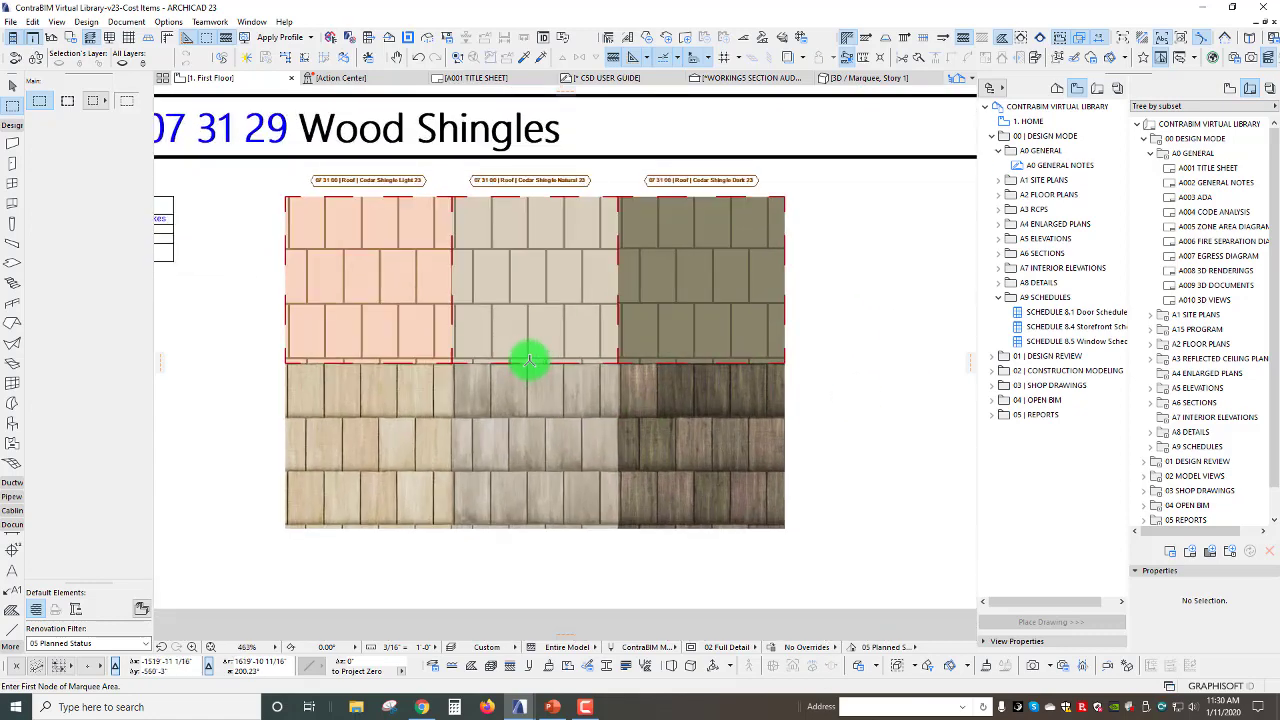
scroll(545, 340, down, 1)
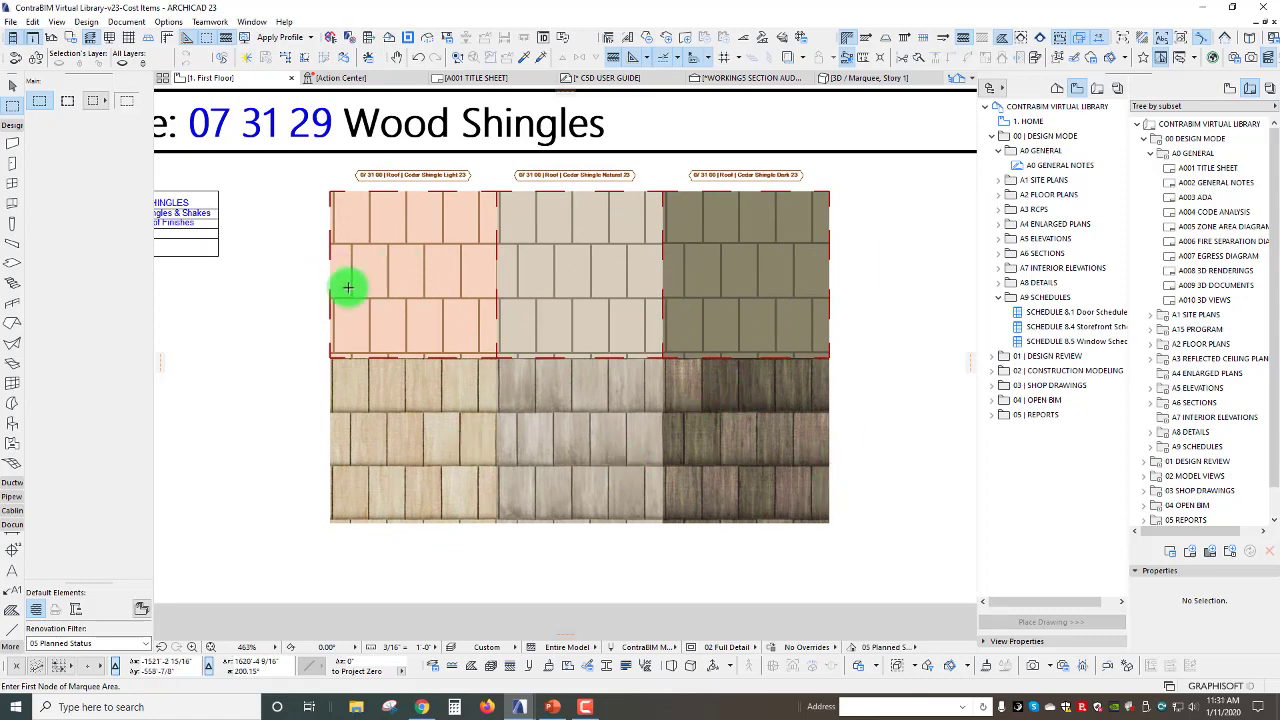
key(Escape)
click(435, 287)
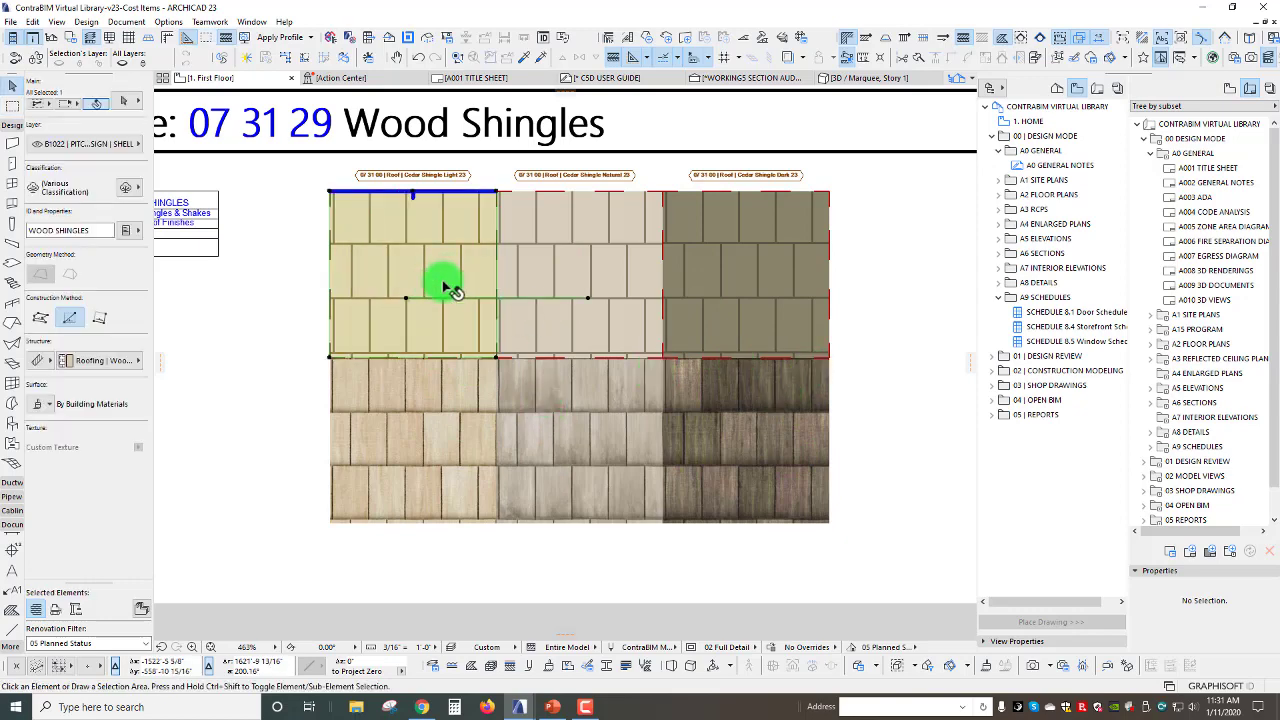
click(526, 443)
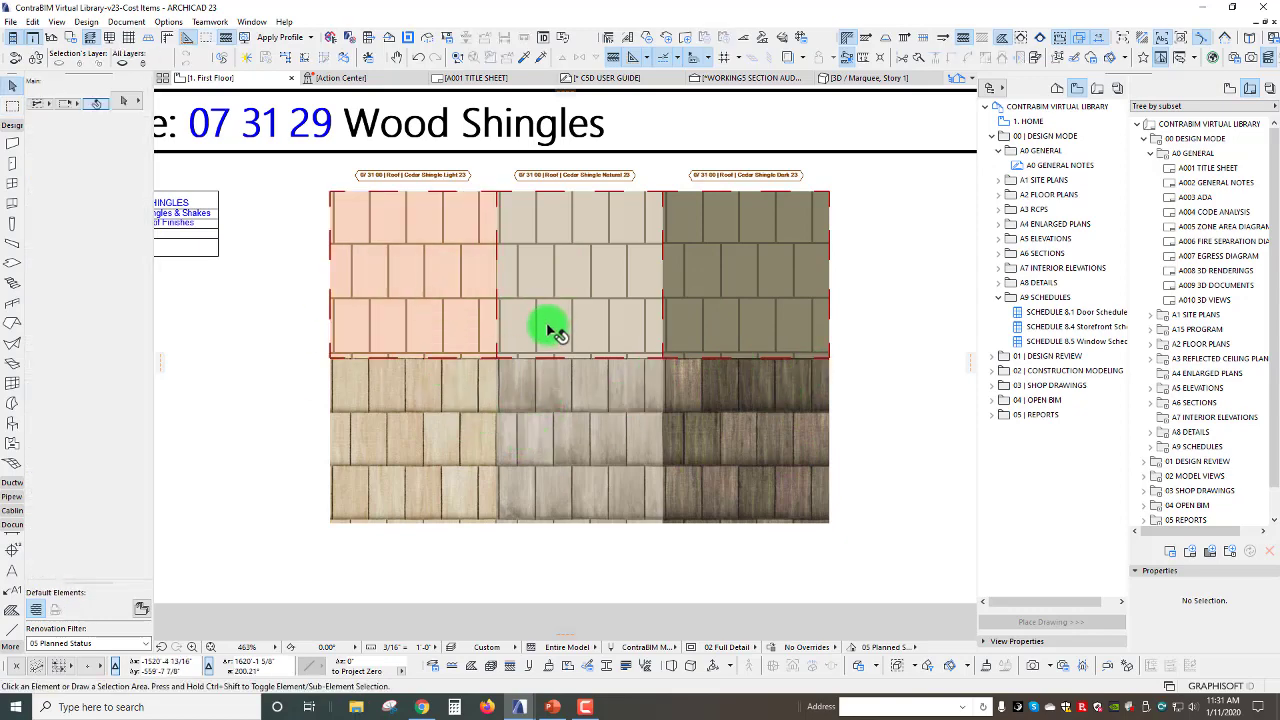
scroll(545, 322, up, 1)
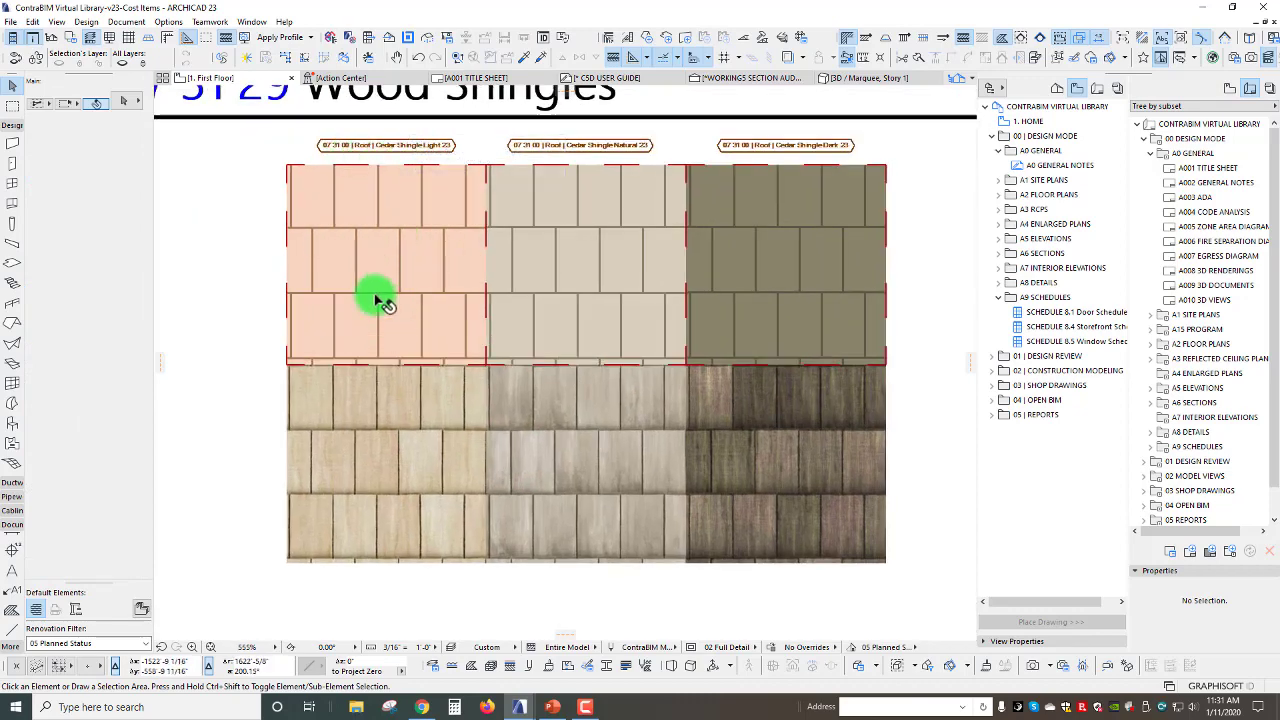
- Try another cover fill background pen on the light cedar shingle roof sample
click(408, 285)
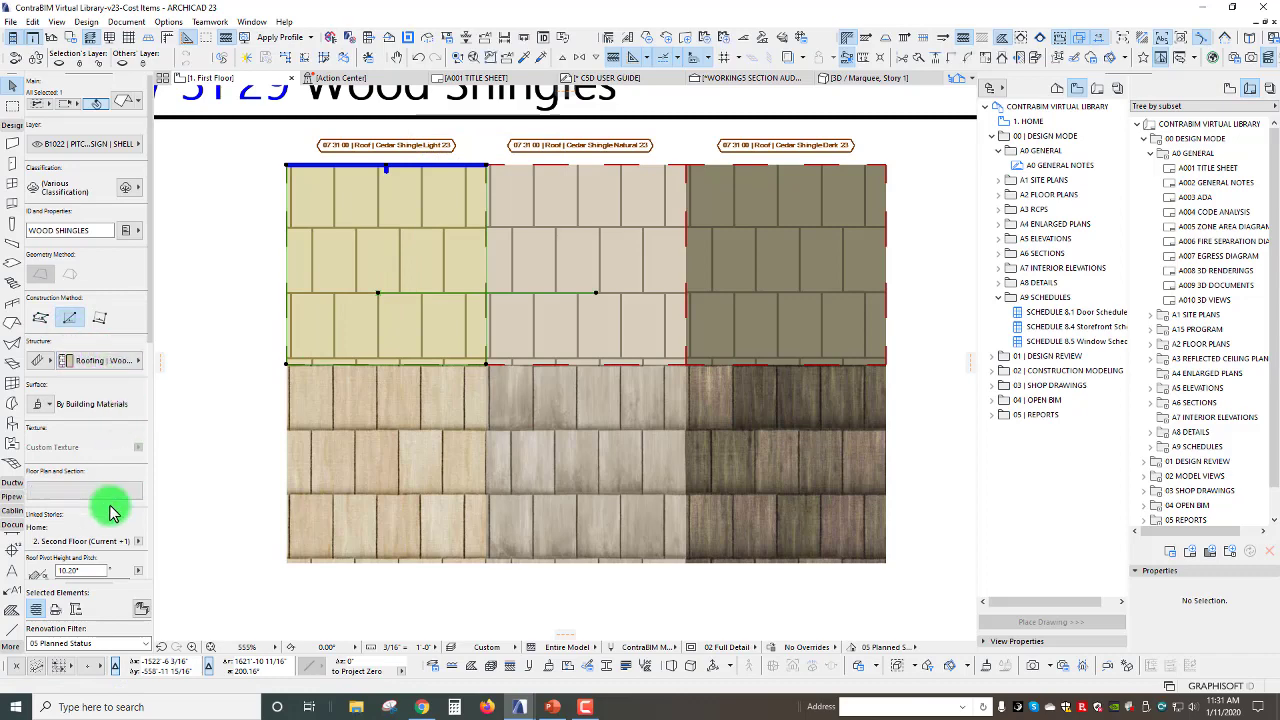
click(122, 490)
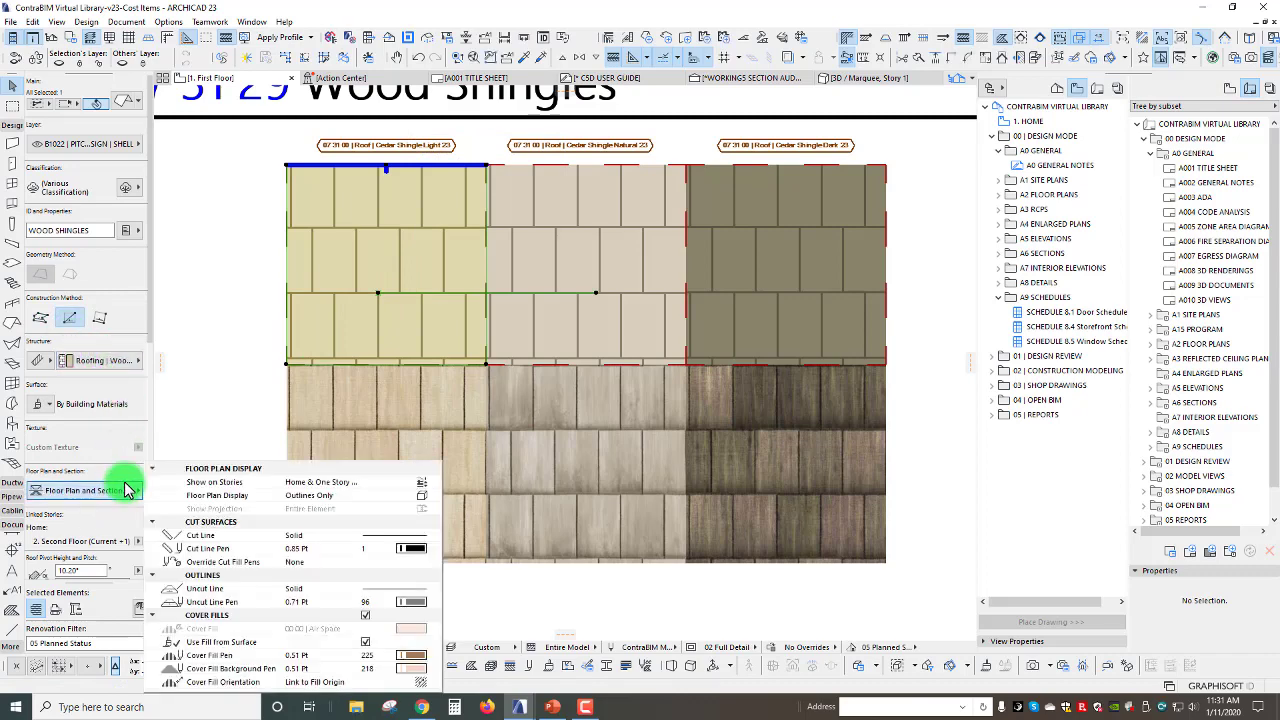
click(437, 670)
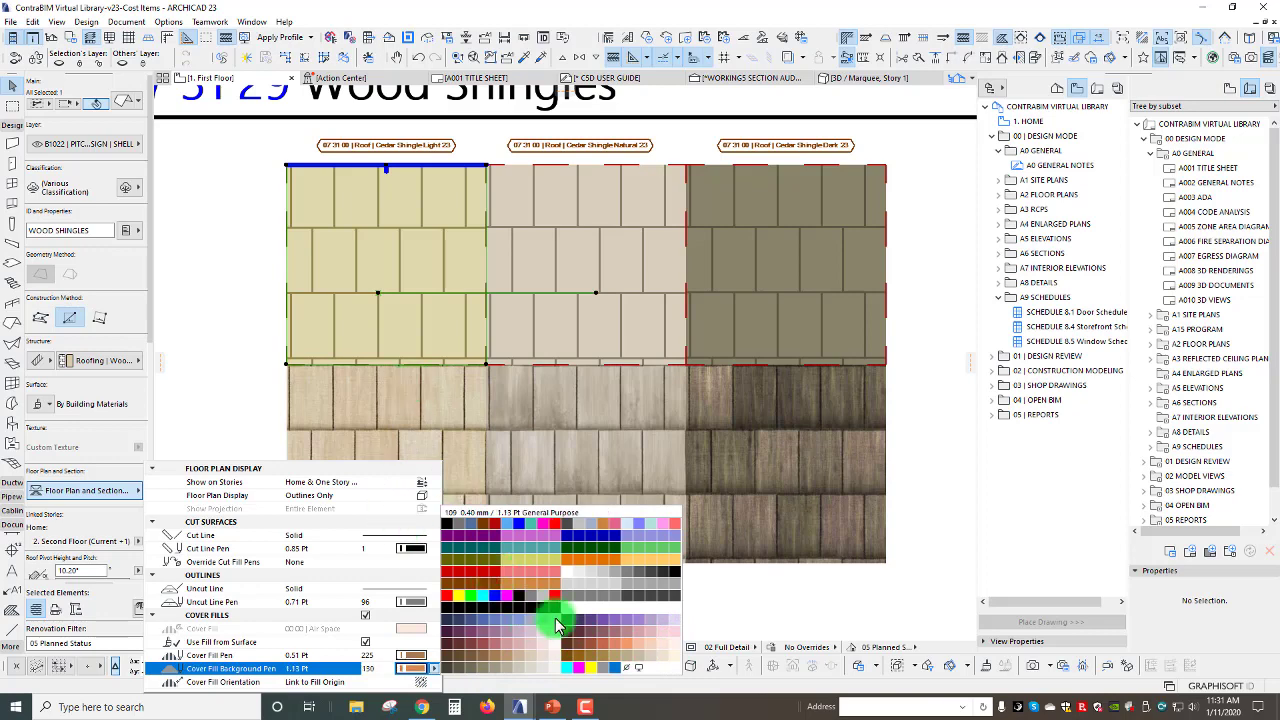
click(530, 675)
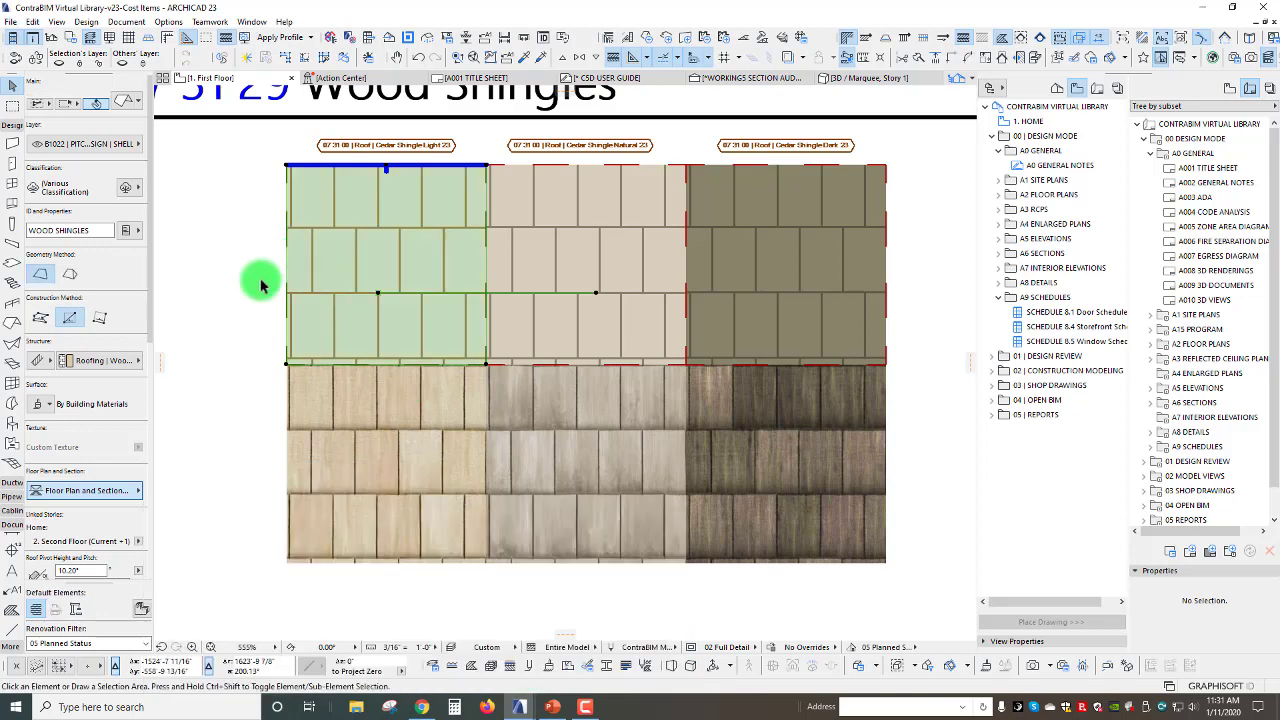
click(235, 310)
- Set the light cedar shingle sample's cover fill background pen to 239 from the Low Saturation Spectrum
click(340, 294)
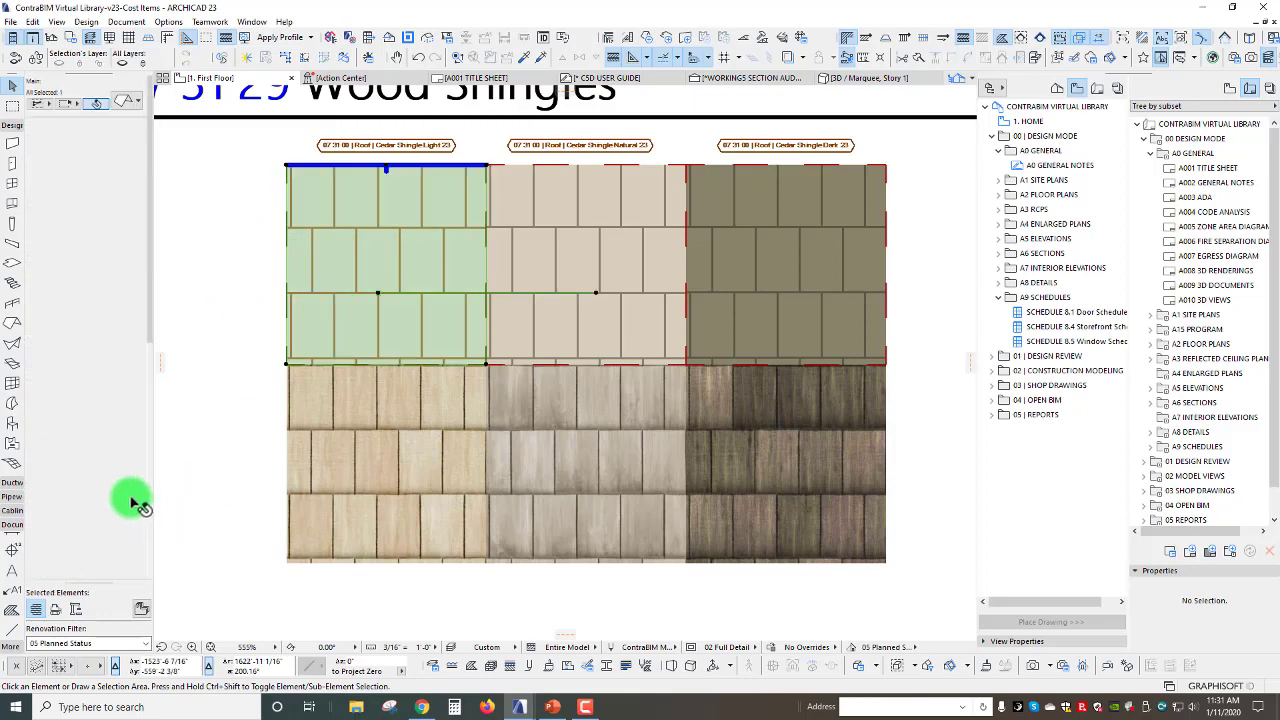
click(124, 508)
click(428, 667)
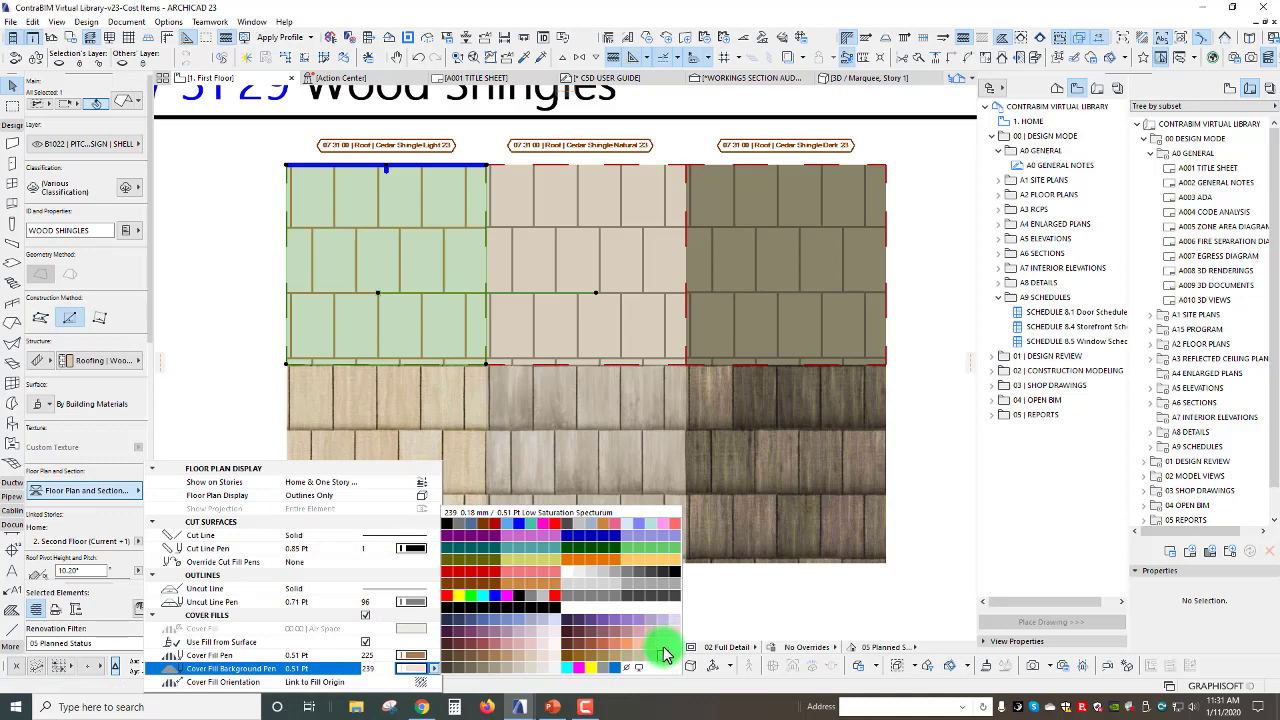
click(665, 650)
click(265, 335)
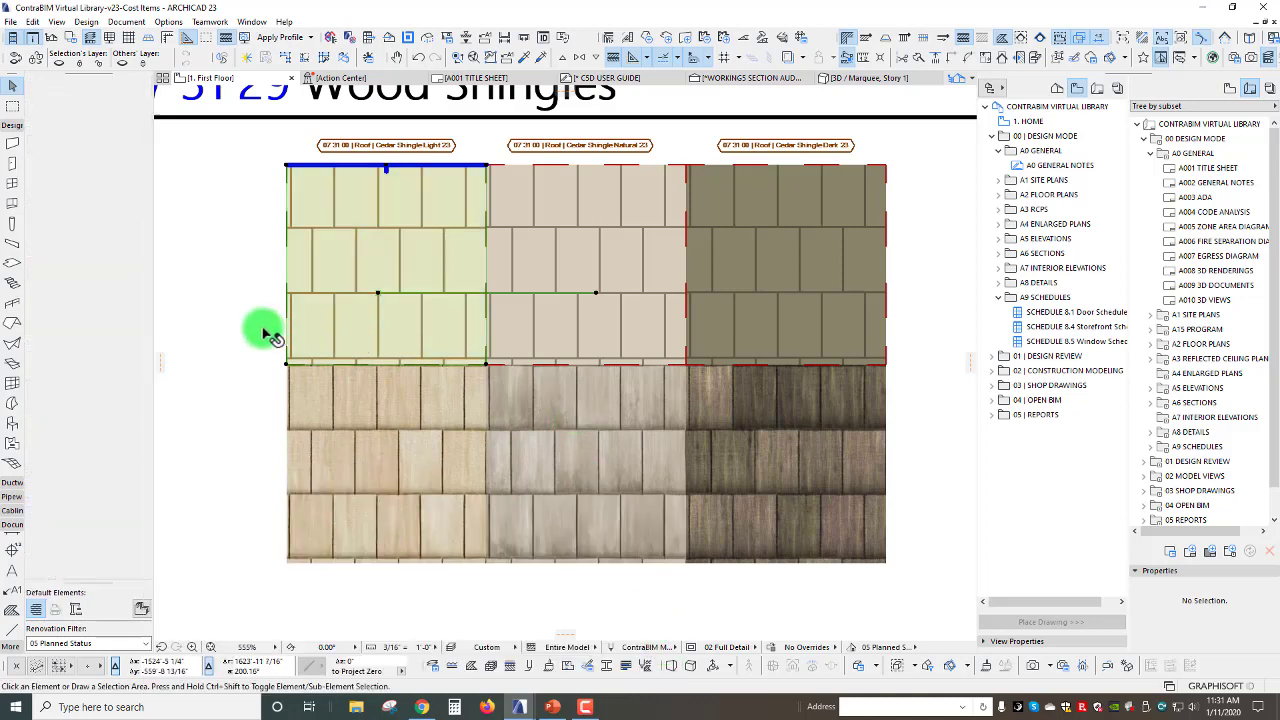
- Compare the recoloured light cedar sample and its neighbours with the realistic shingle image below them
scroll(548, 393, down, 2)
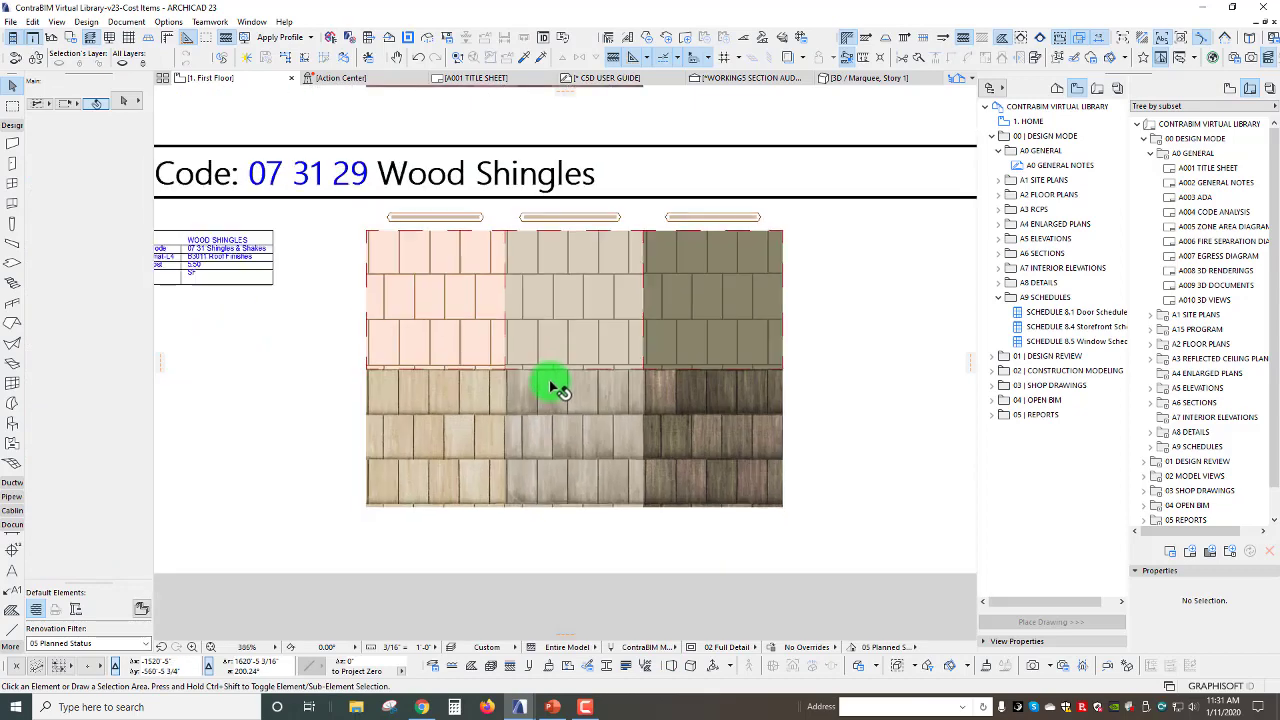
middle_drag(548, 393, 530, 413)
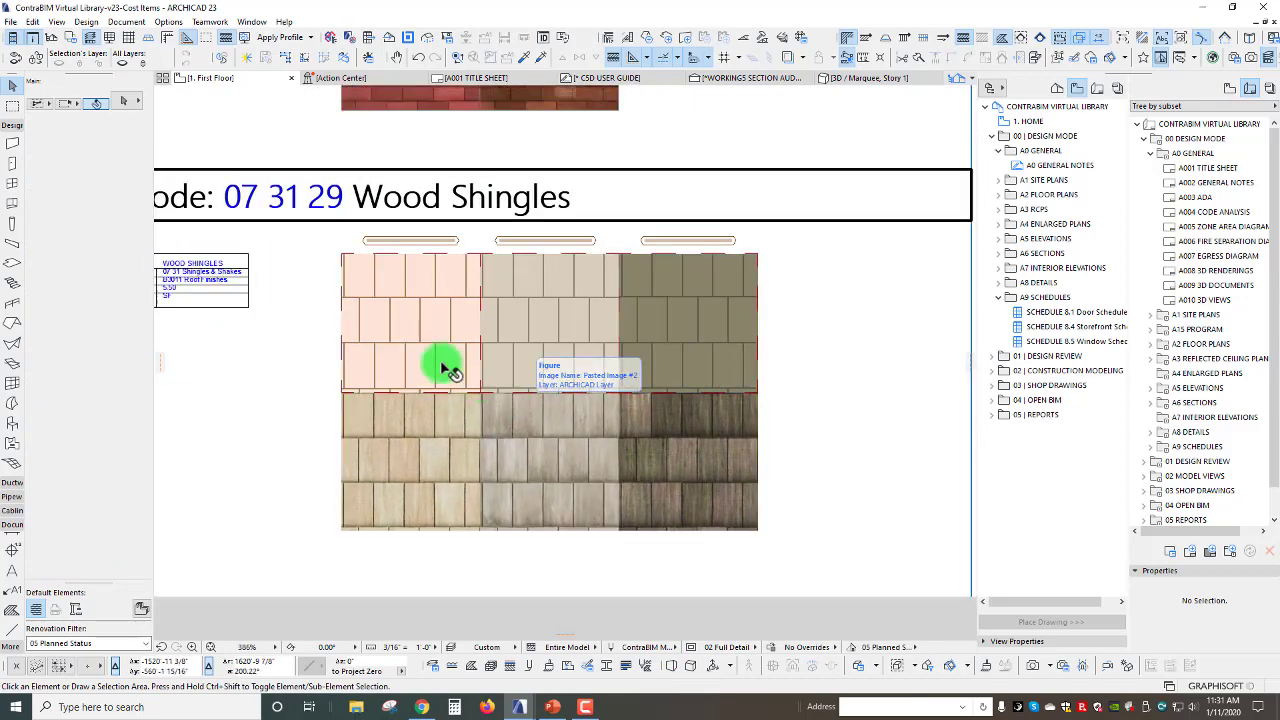
scroll(405, 348, down, 1)
scroll(405, 348, down, 3)
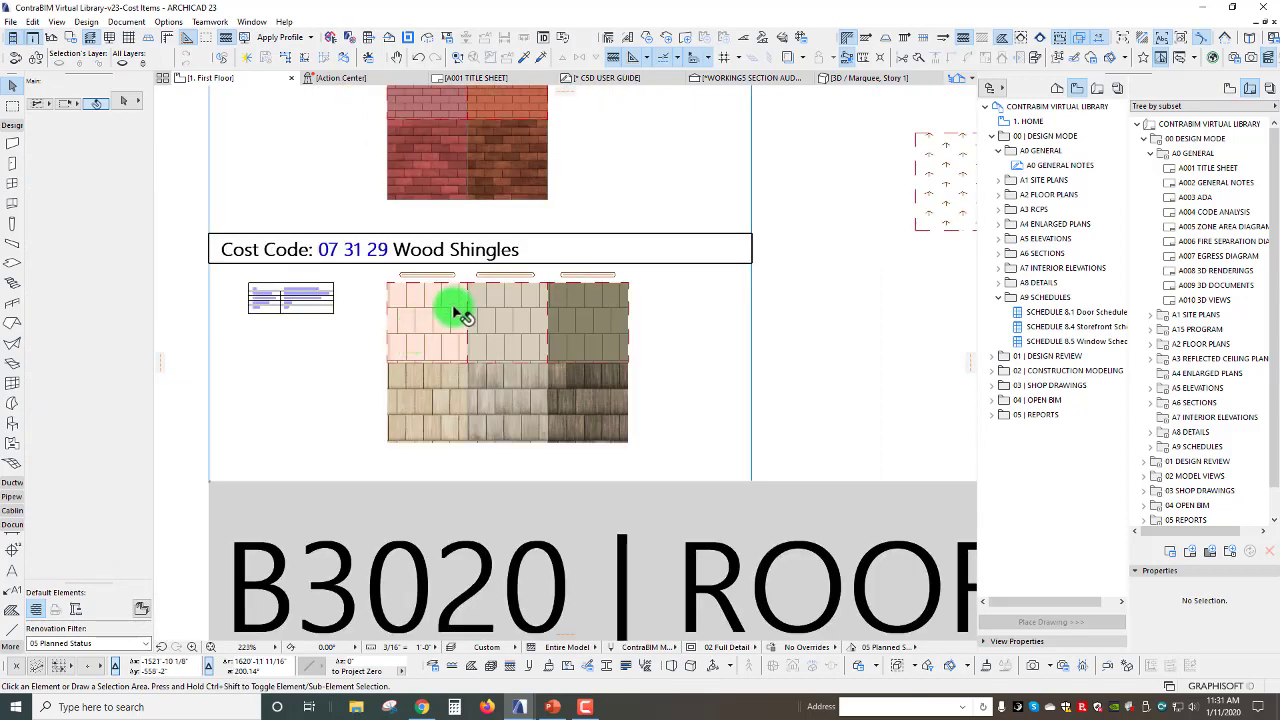
scroll(455, 312, up, 3)
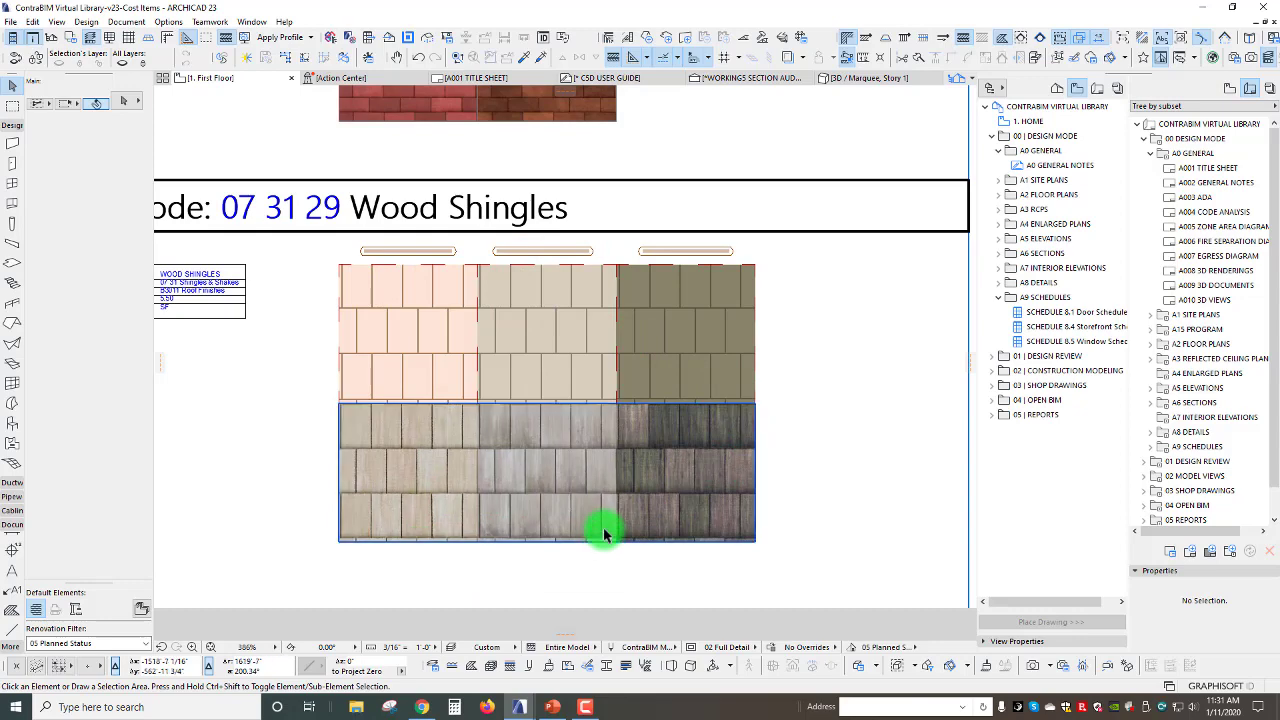
scroll(563, 522, down, 1)
scroll(563, 522, down, 2)
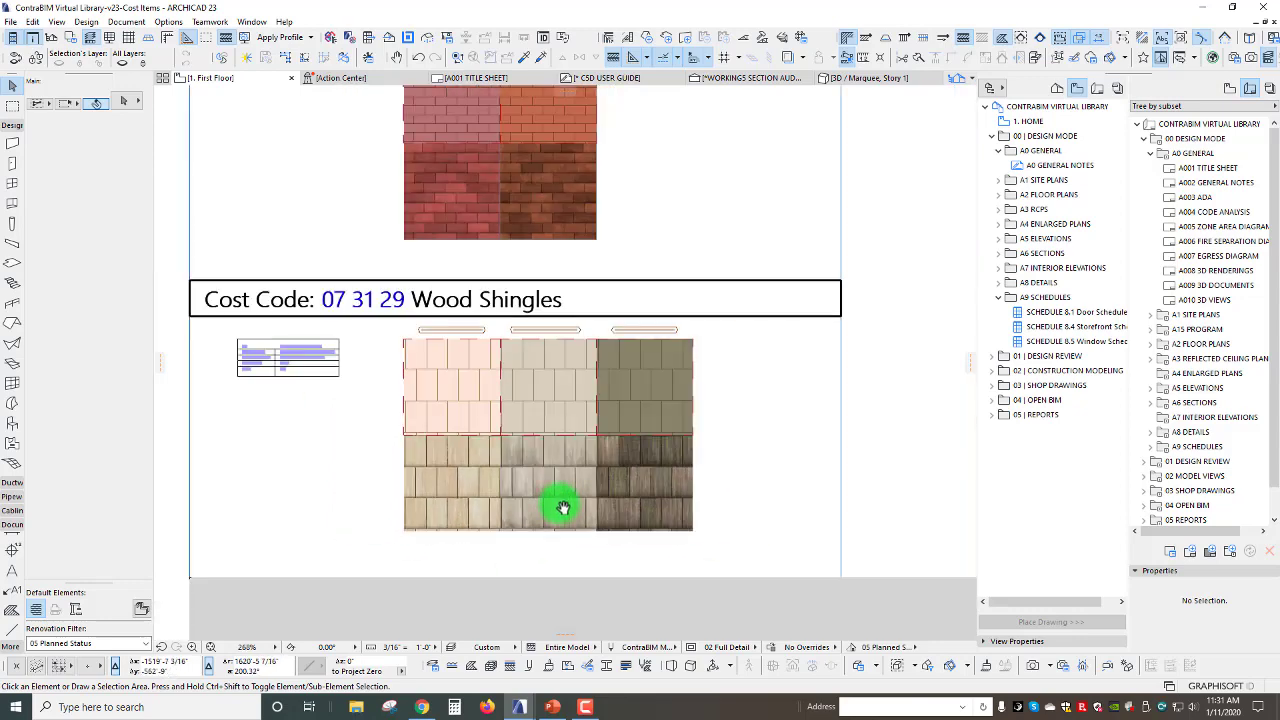
scroll(548, 492, up, 2)
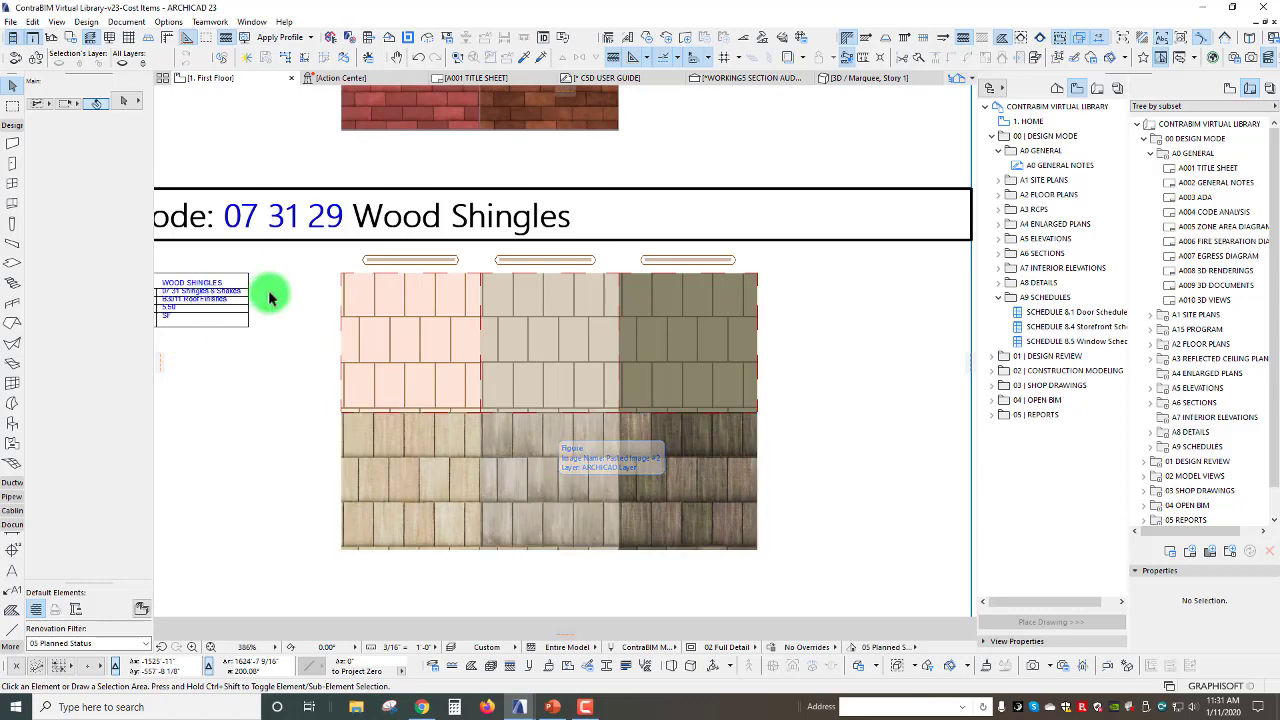
scroll(334, 314, down, 1)
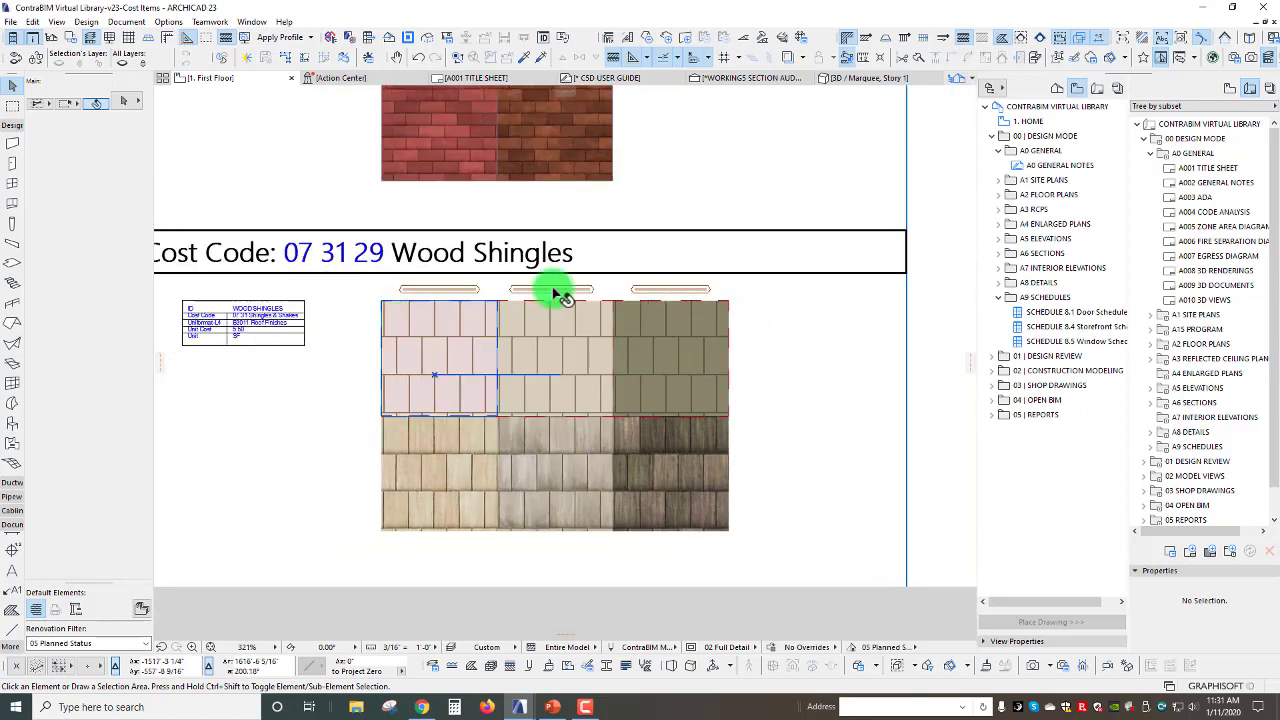
scroll(478, 386, down, 2)
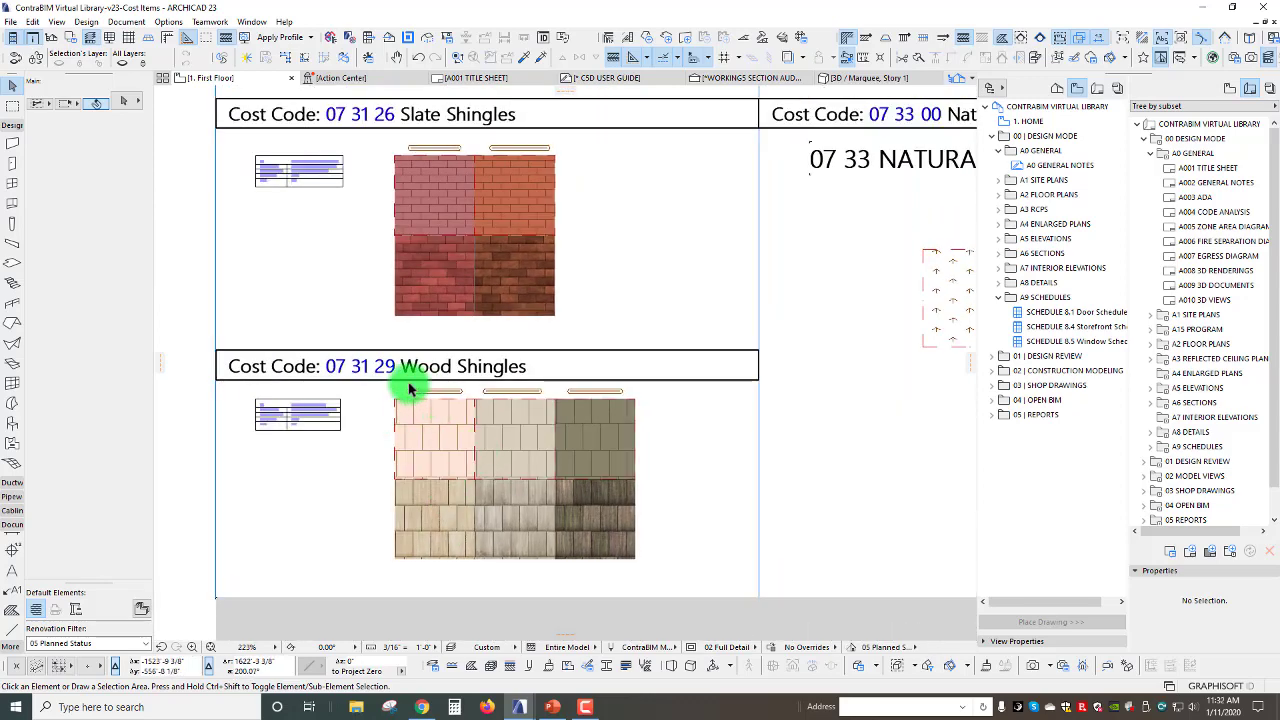
- Go from the roof finishes to the C1016 Interior Windows & Storefronts area of the floor plan
scroll(557, 351, down, 10)
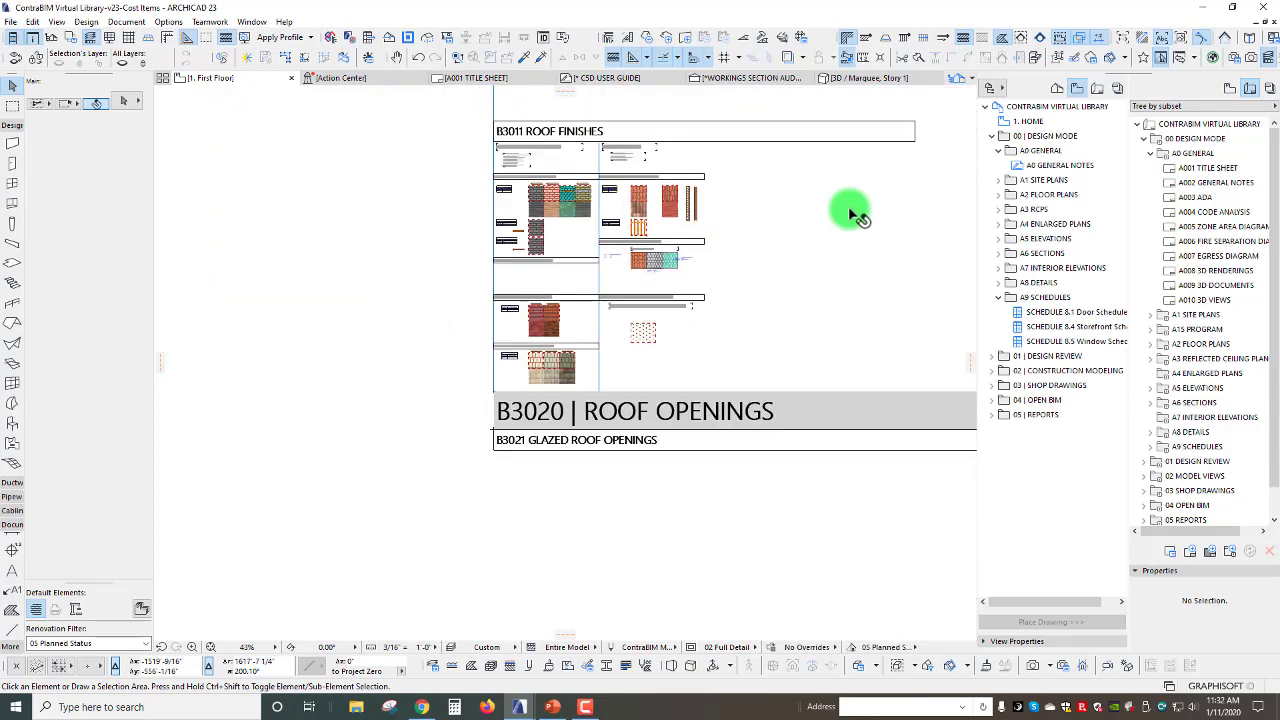
middle_drag(889, 191, 245, 593)
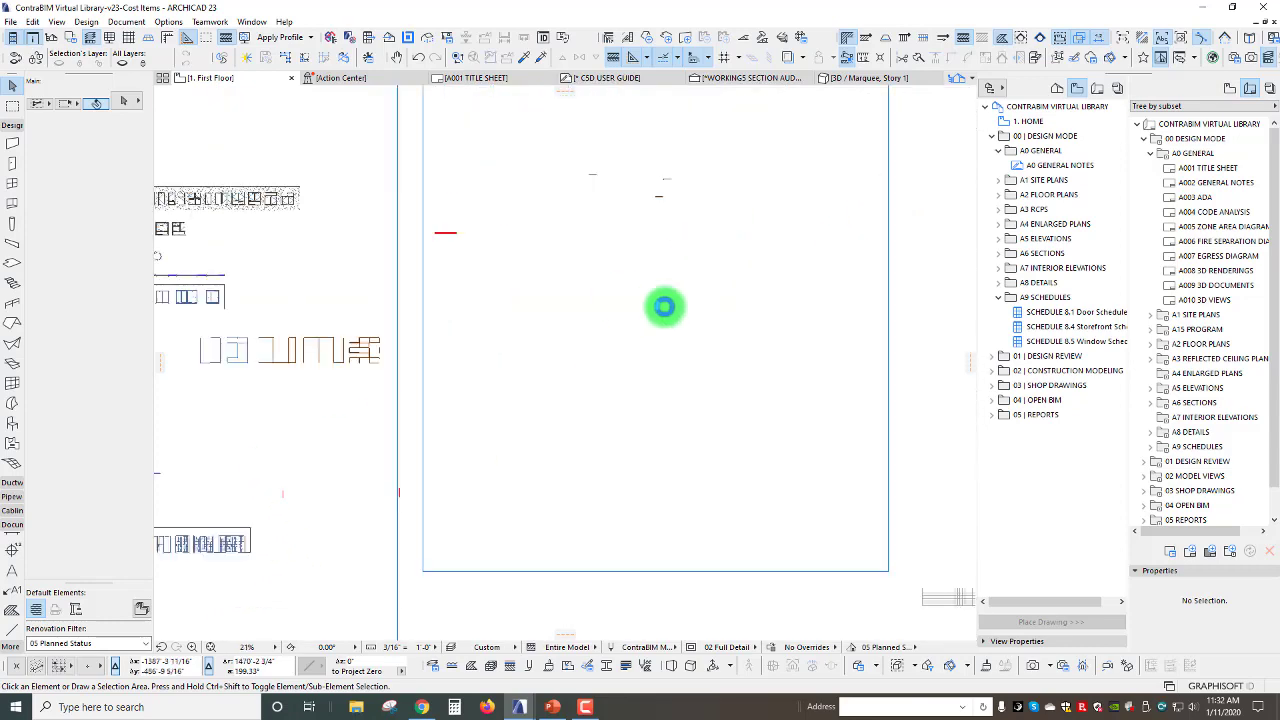
middle_drag(777, 280, 563, 451)
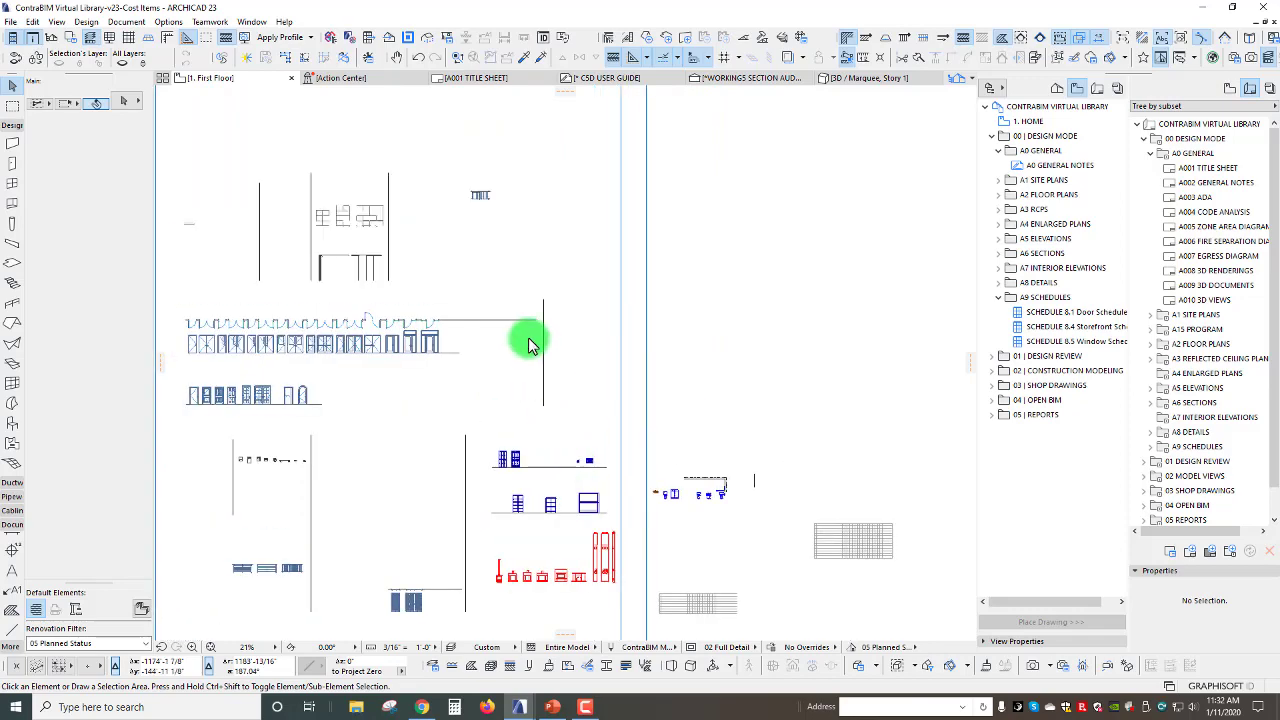
scroll(522, 333, up, 2)
middle_drag(517, 265, 523, 334)
scroll(514, 354, up, 6)
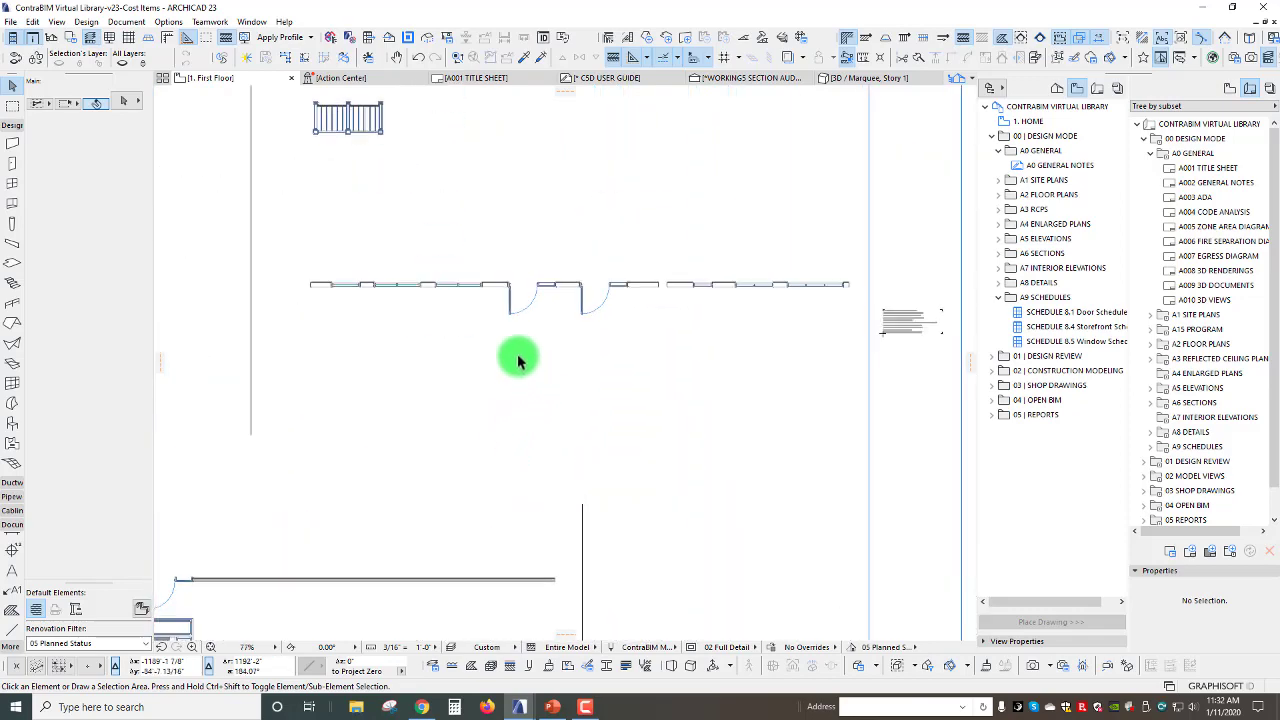
scroll(516, 383, down, 2)
middle_drag(516, 383, 514, 405)
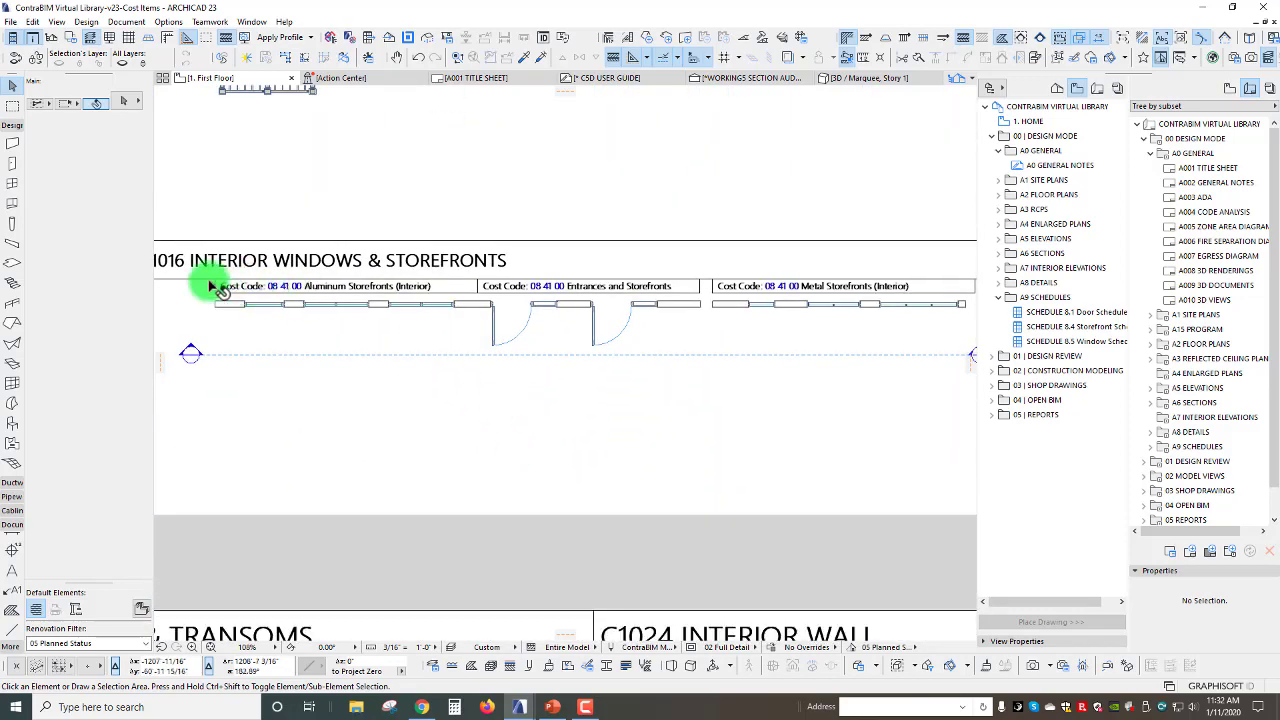
- Examine the plan representation of the aluminum storefronts, entrances and metal storefronts under cost code 08 41 00
middle_drag(500, 325, 465, 309)
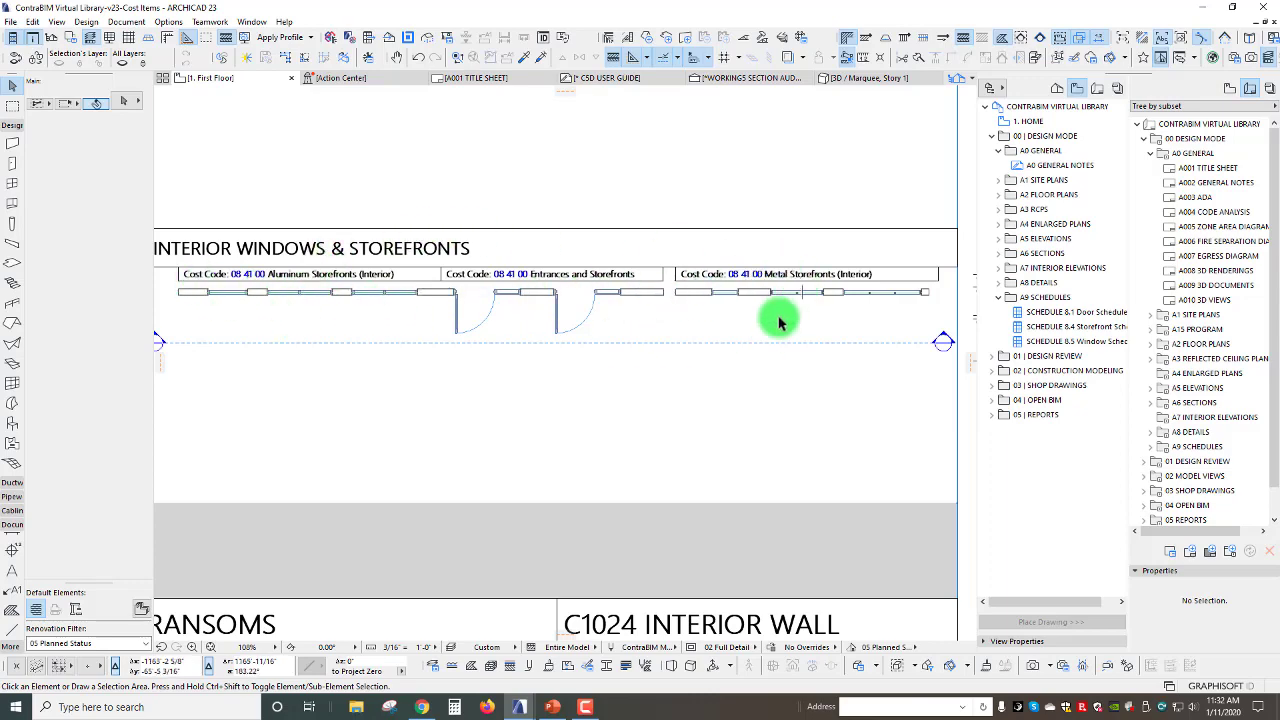
middle_drag(459, 412, 469, 438)
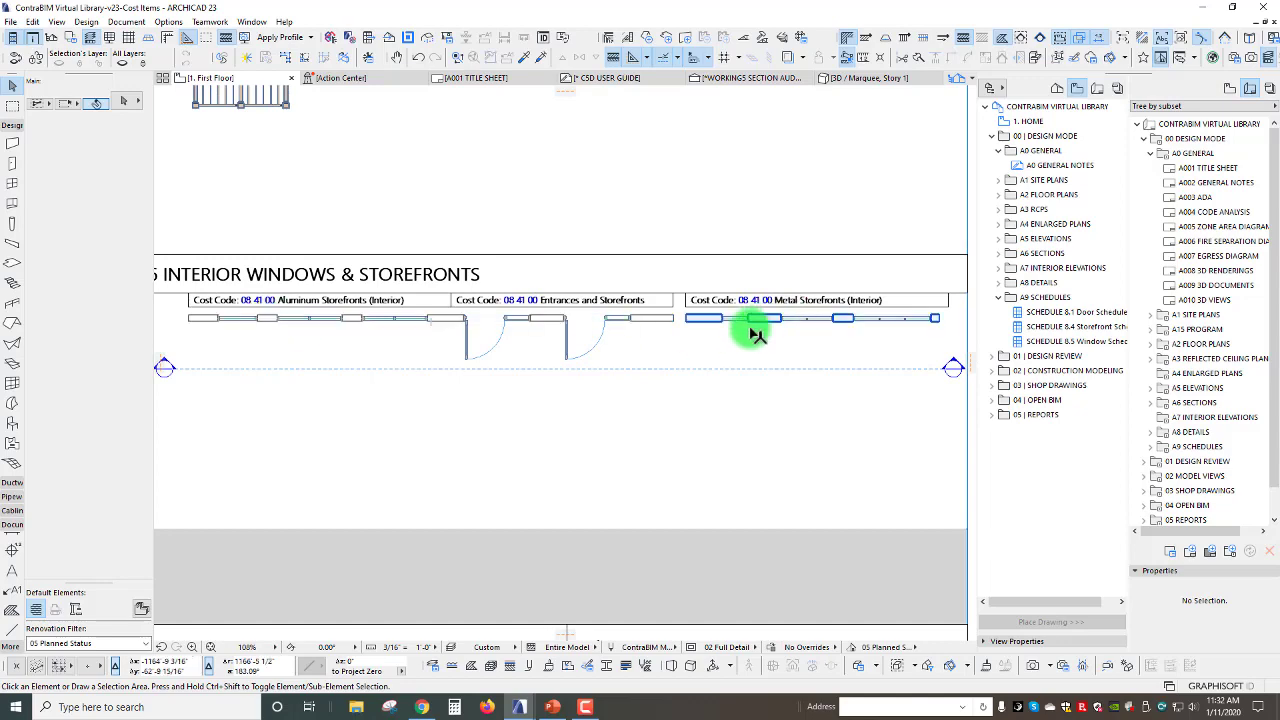
scroll(340, 323, up, 6)
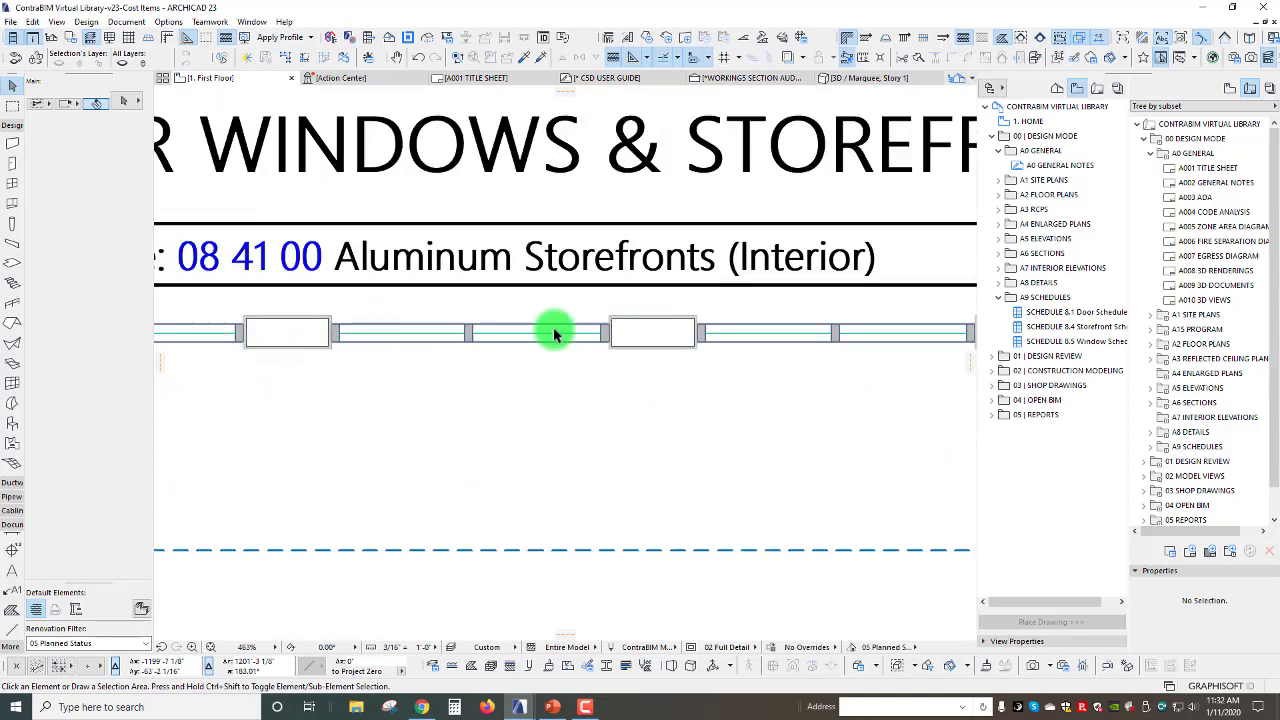
scroll(512, 332, up, 2)
scroll(322, 338, down, 7)
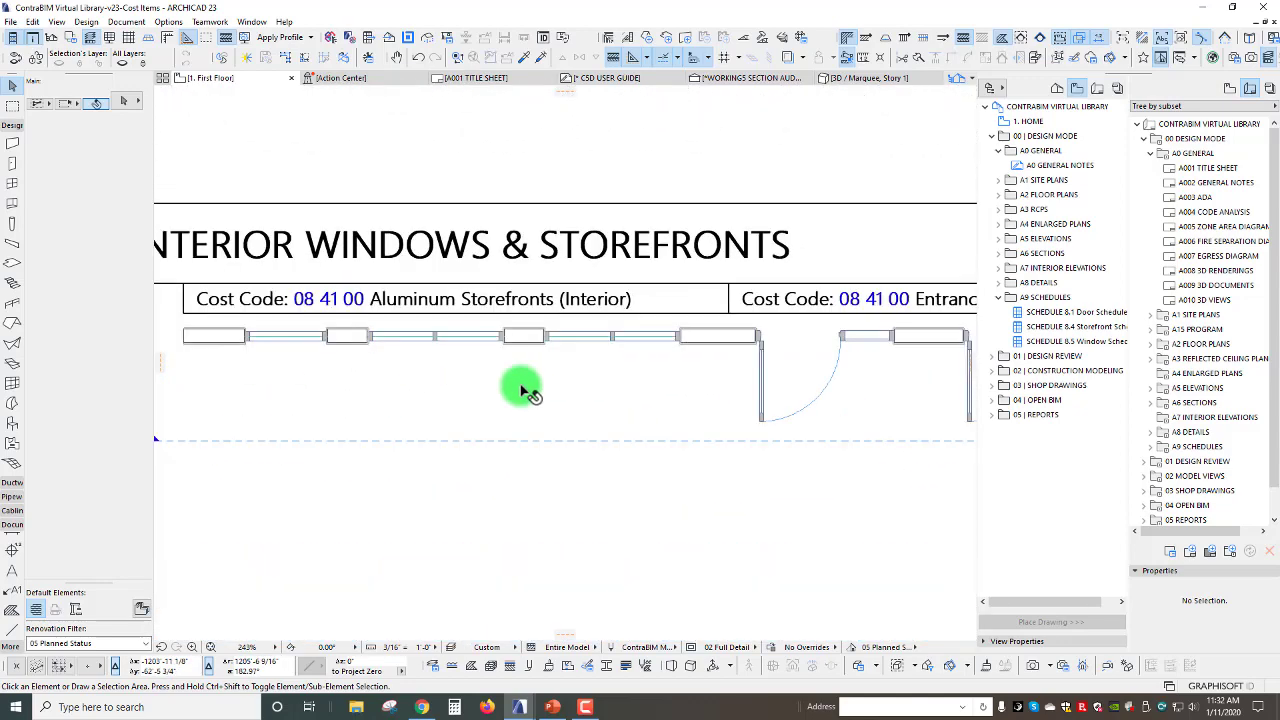
middle_drag(540, 391, 461, 374)
scroll(457, 363, down, 2)
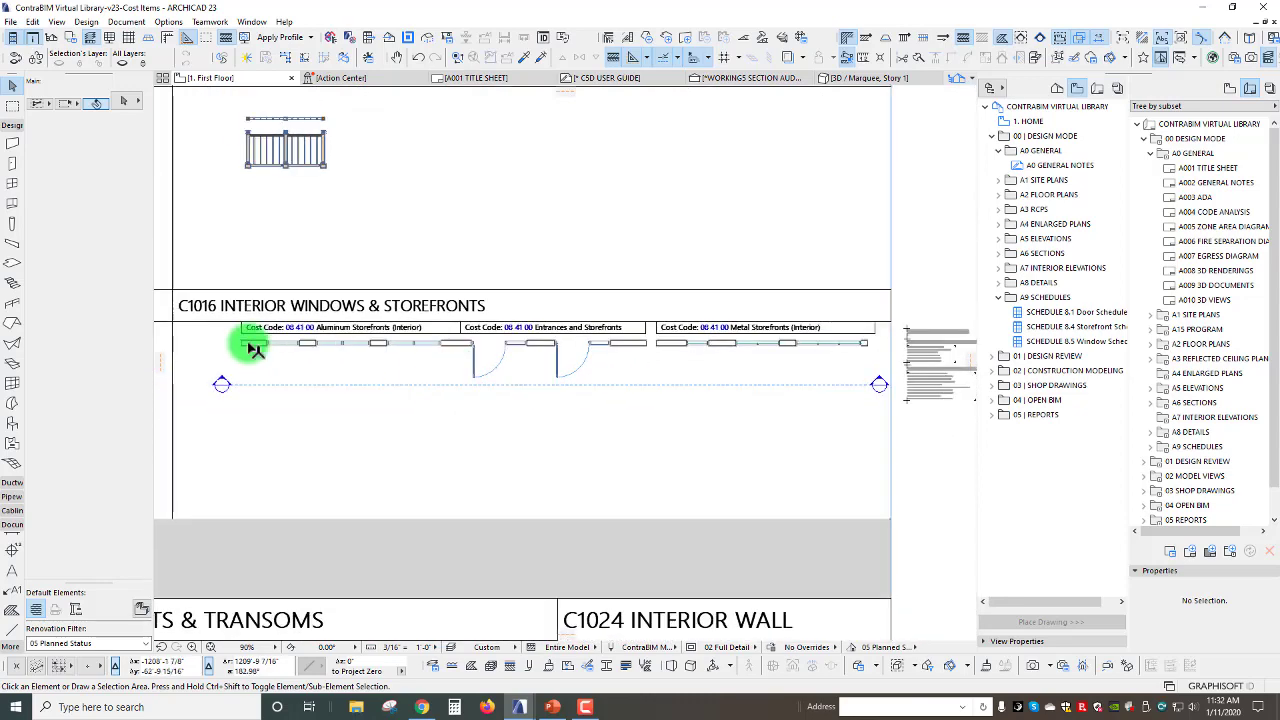
- Select the two interior storefront walls and show only them in 3D, in perspective projection
click(669, 342)
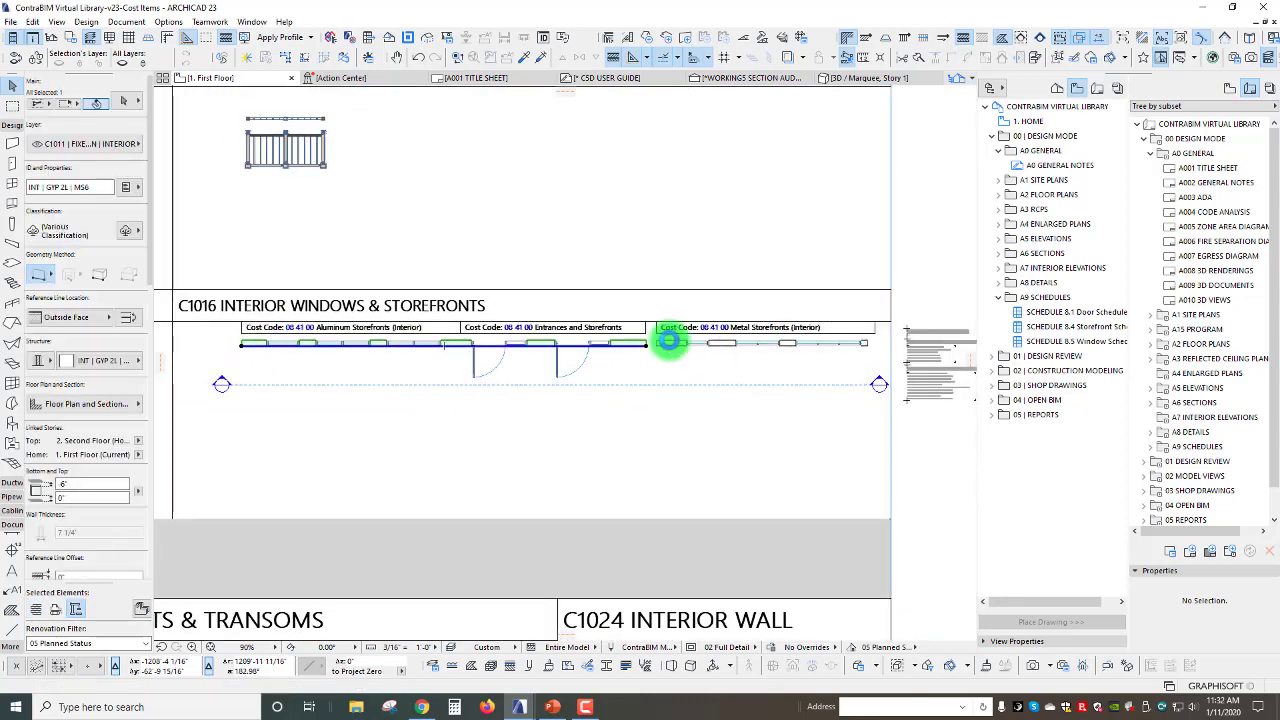
key(F5)
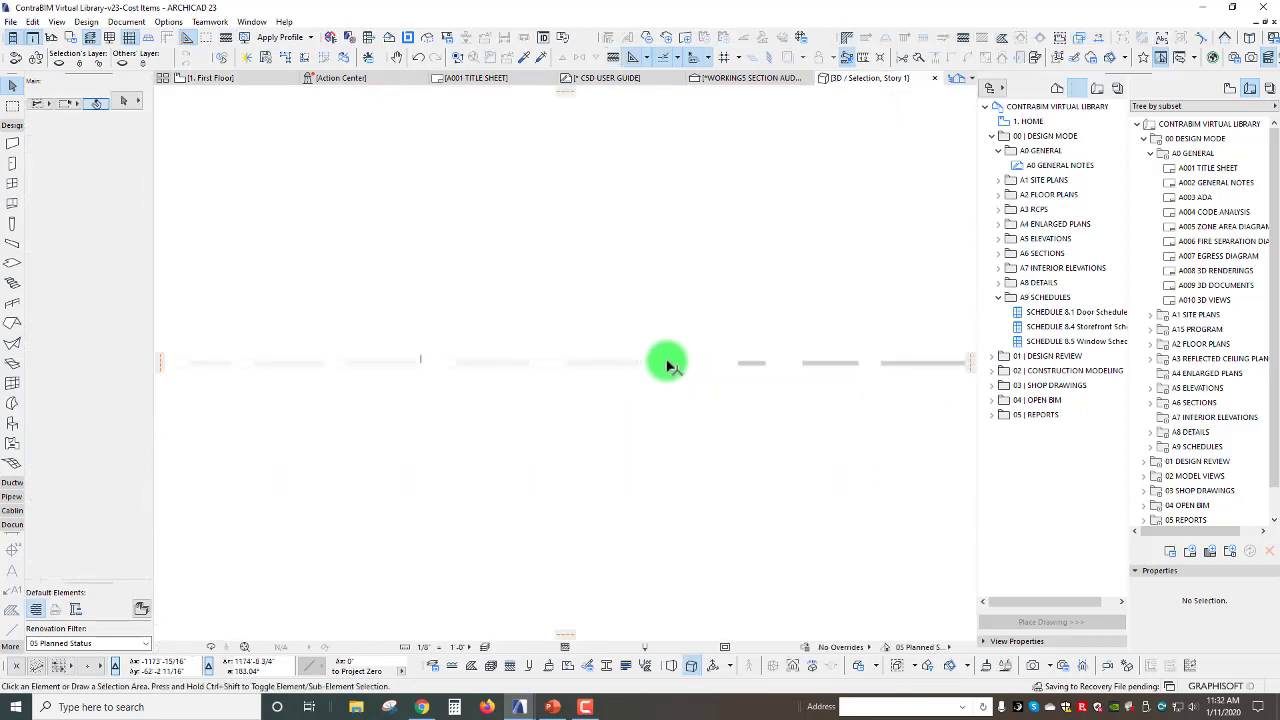
shift+middle_drag(672, 358, 537, 677)
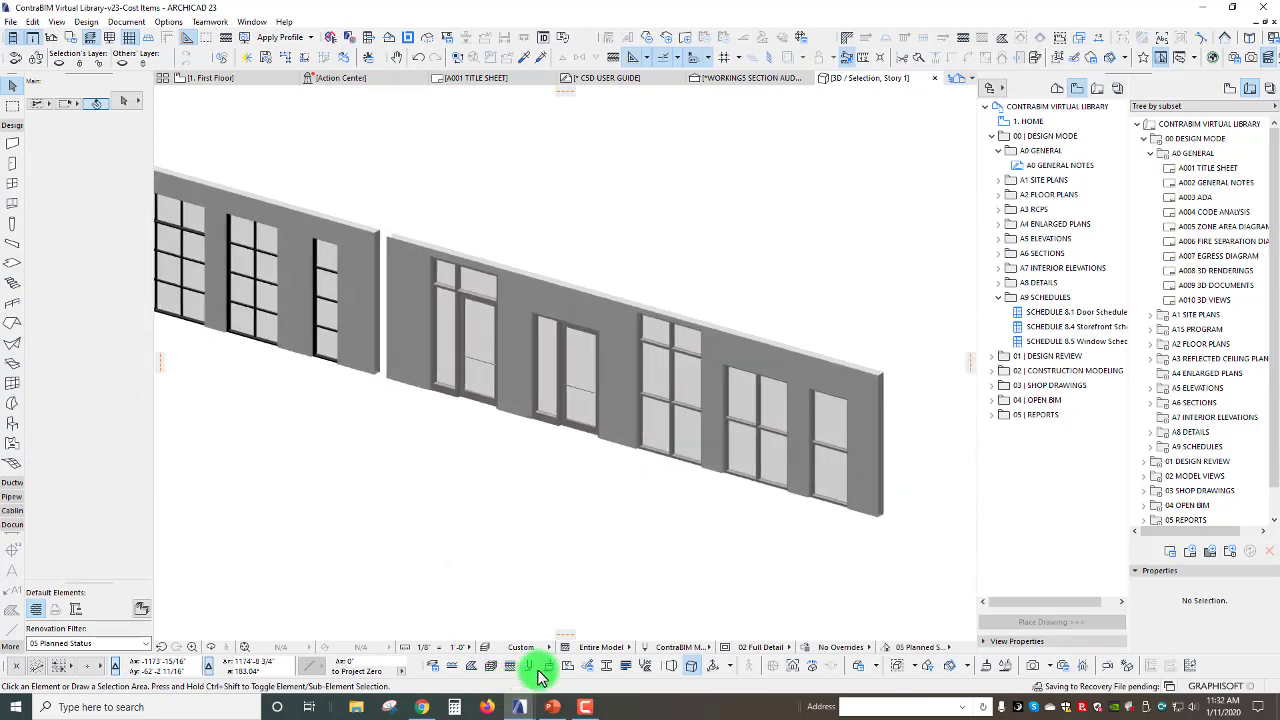
click(671, 666)
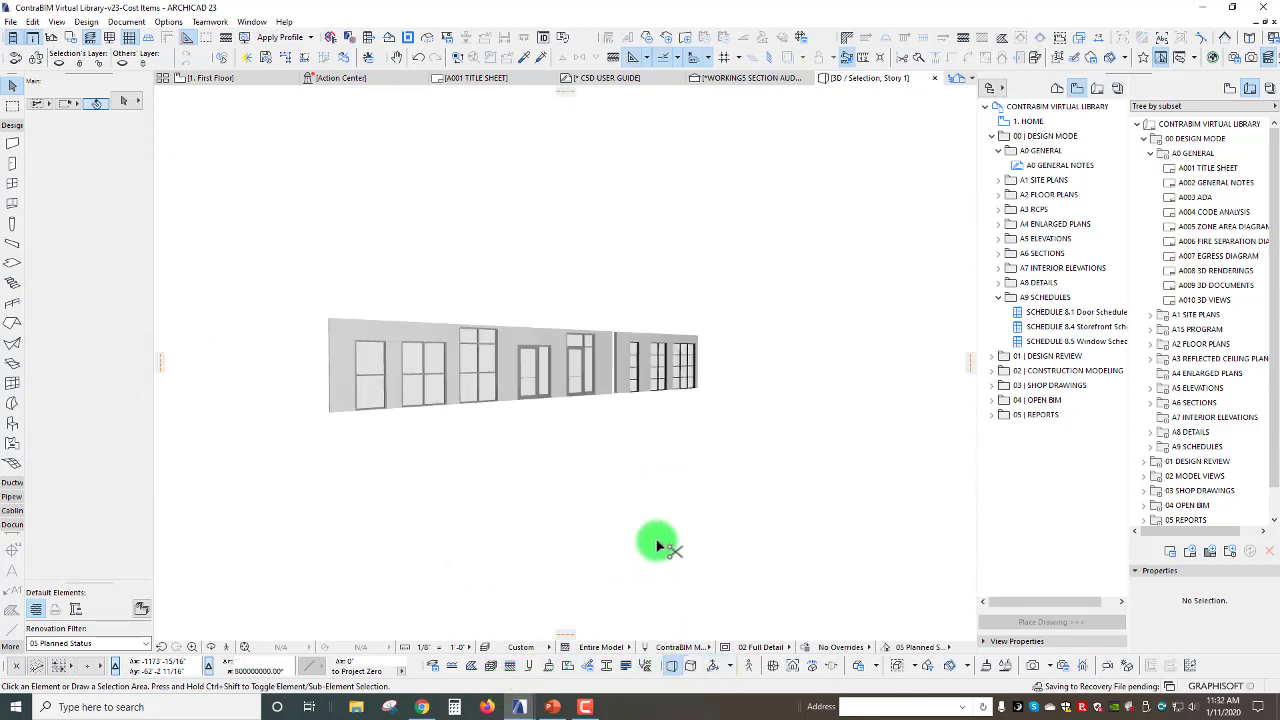
- Examine the storefront windows and glazed entrance doors up close in 3D, and return to the floor plan
scroll(657, 535, up, 3)
scroll(657, 540, up, 3)
shift+middle_drag(648, 534, 587, 323)
scroll(673, 360, up, 5)
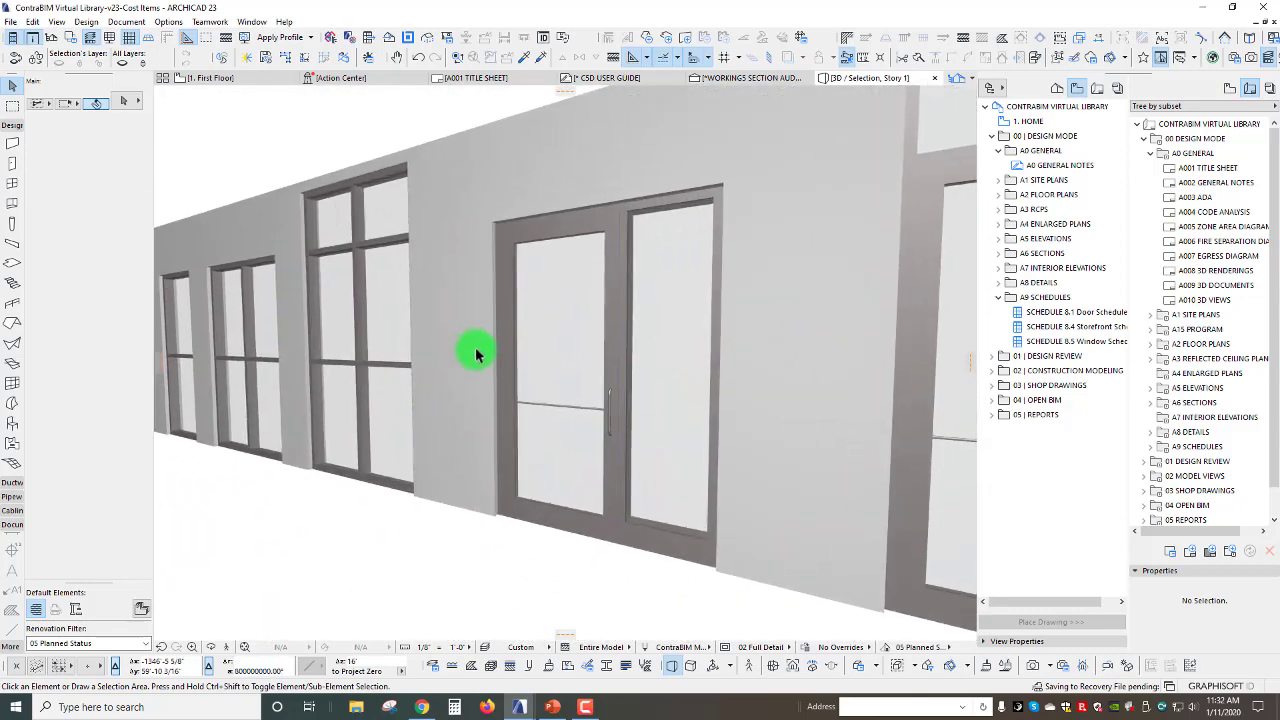
key(F2)
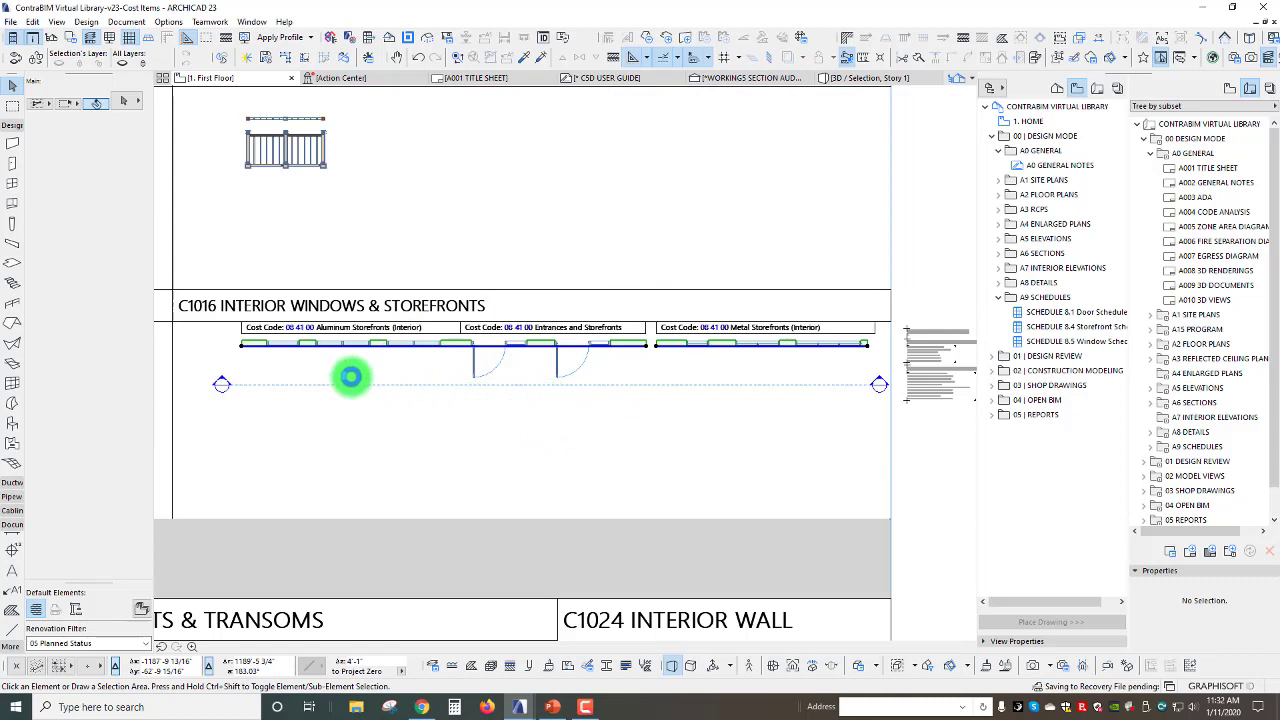
- Open the *WORKINGS SECTION AUDIT section that runs along the storefront walls, using the current view settings
click(517, 341)
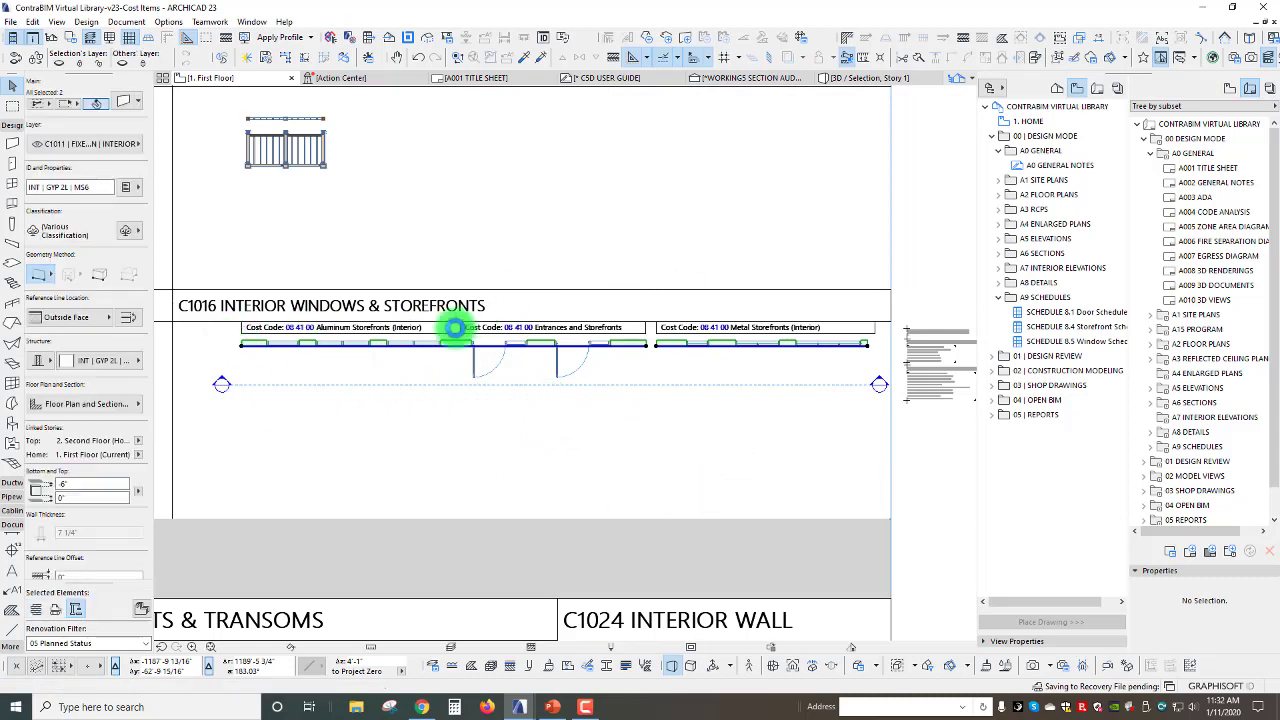
click(288, 386)
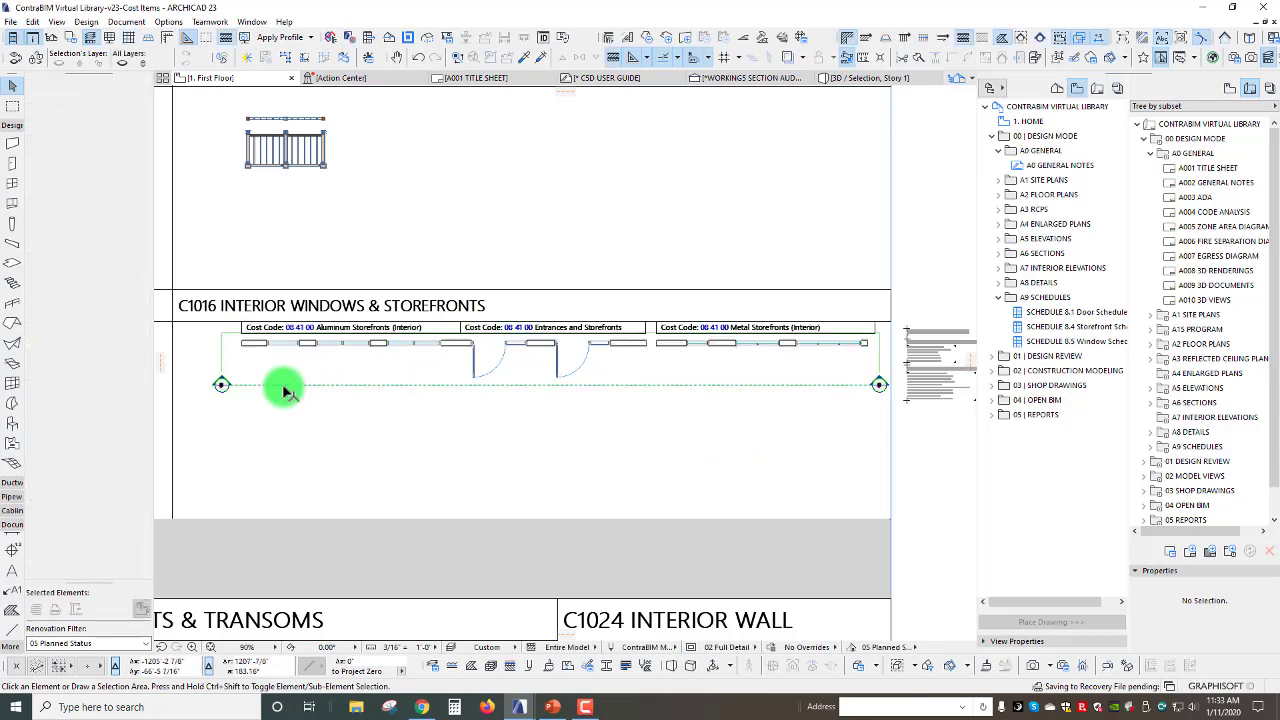
click(285, 388)
right_click(285, 390)
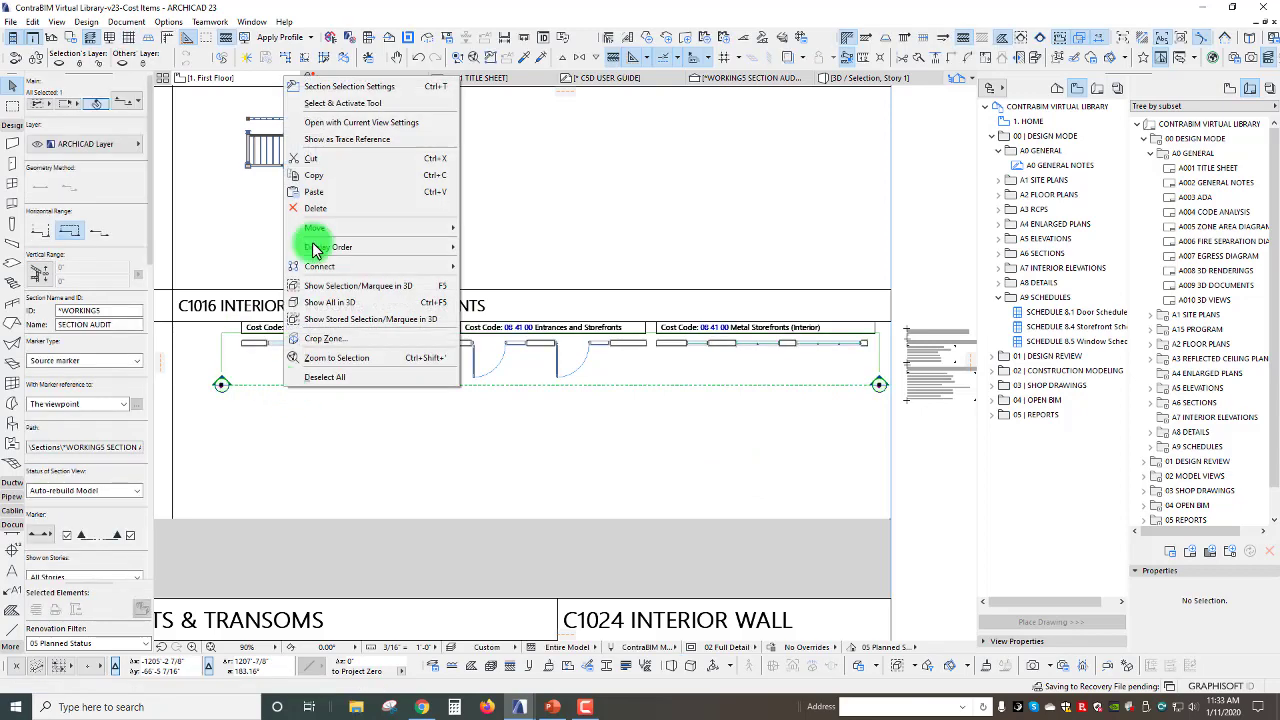
click(343, 123)
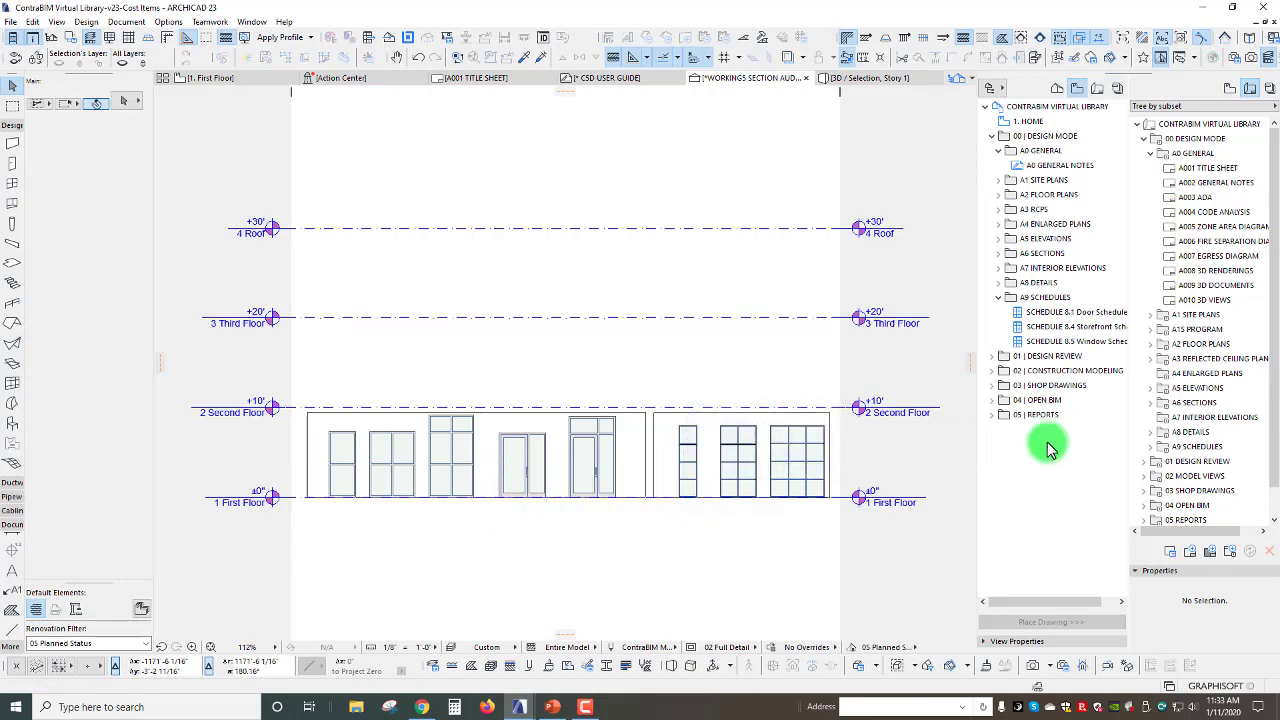
- Turn on Sun Shadow in the model display settings of the *WORKINGS SECTION AUDIT section
middle_drag(594, 523, 582, 440)
scroll(582, 440, up, 2)
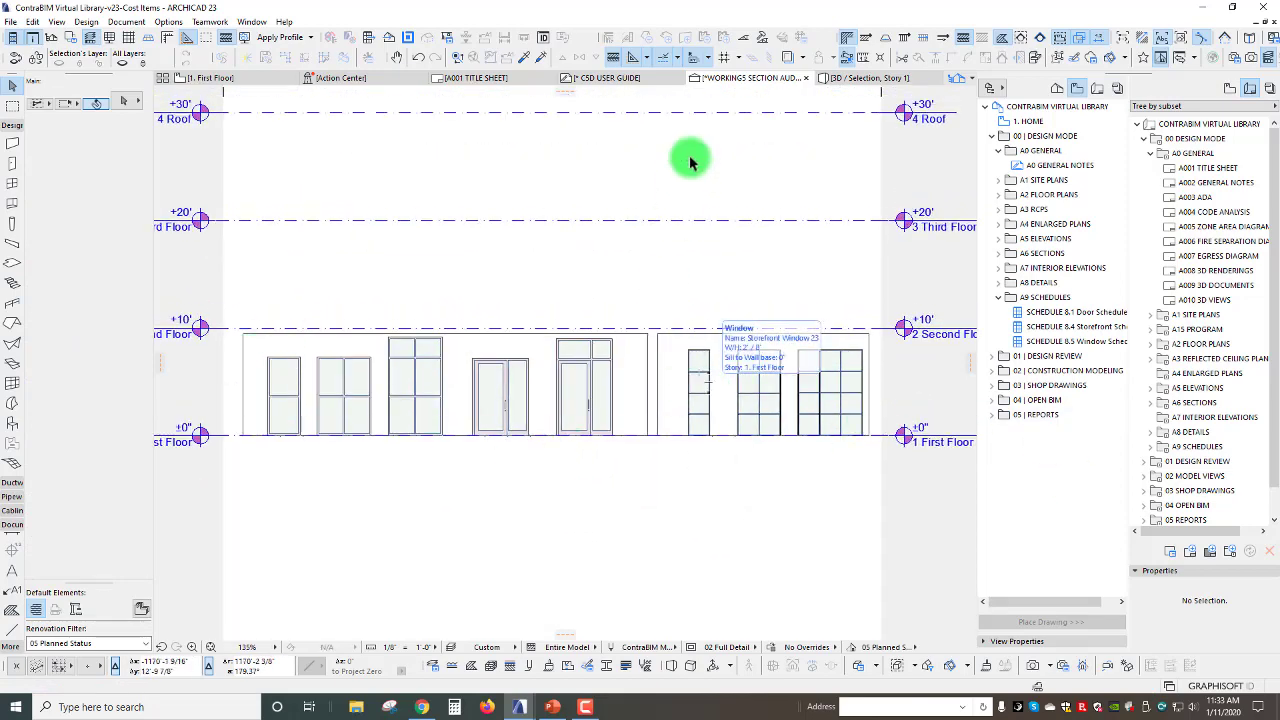
right_click(745, 78)
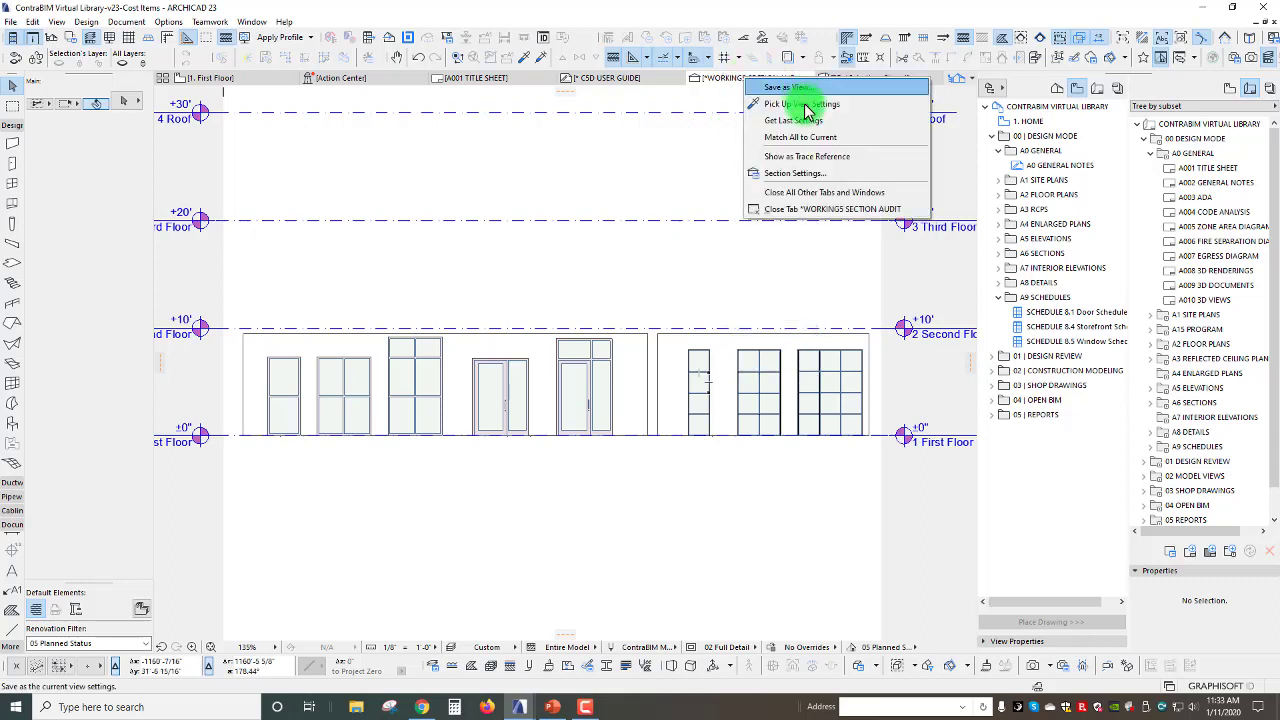
click(806, 160)
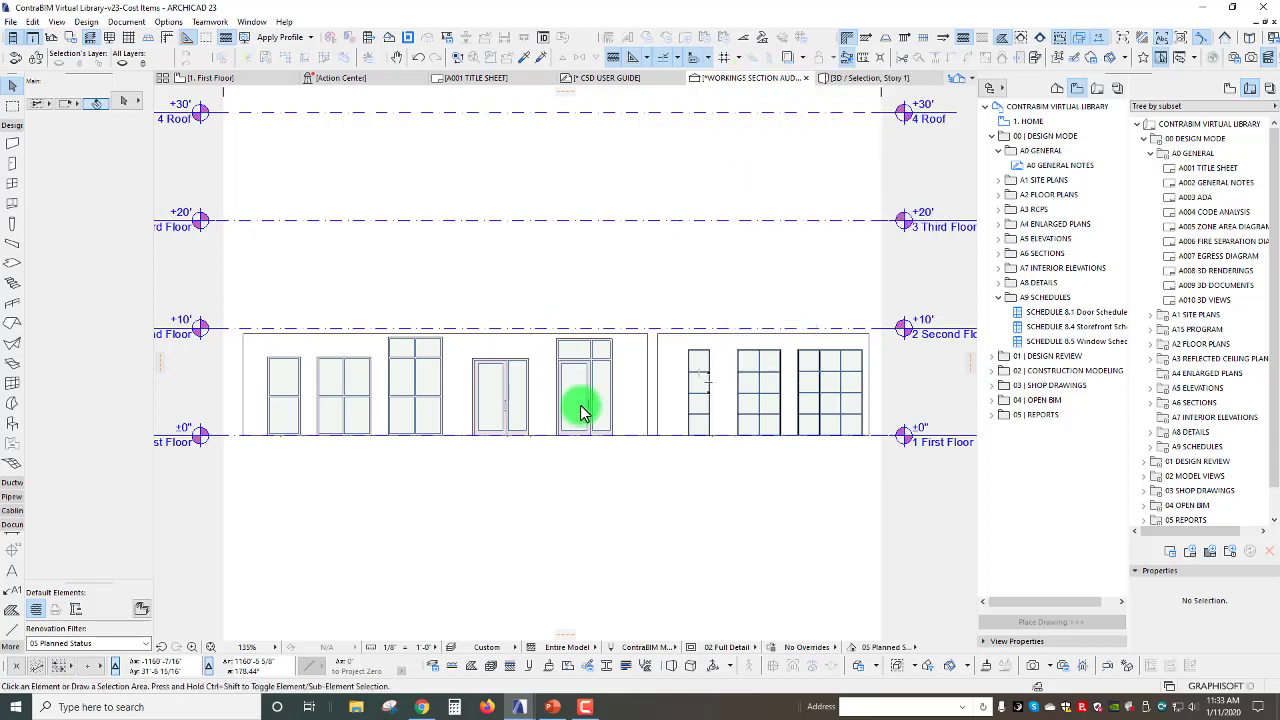
double_click(514, 400)
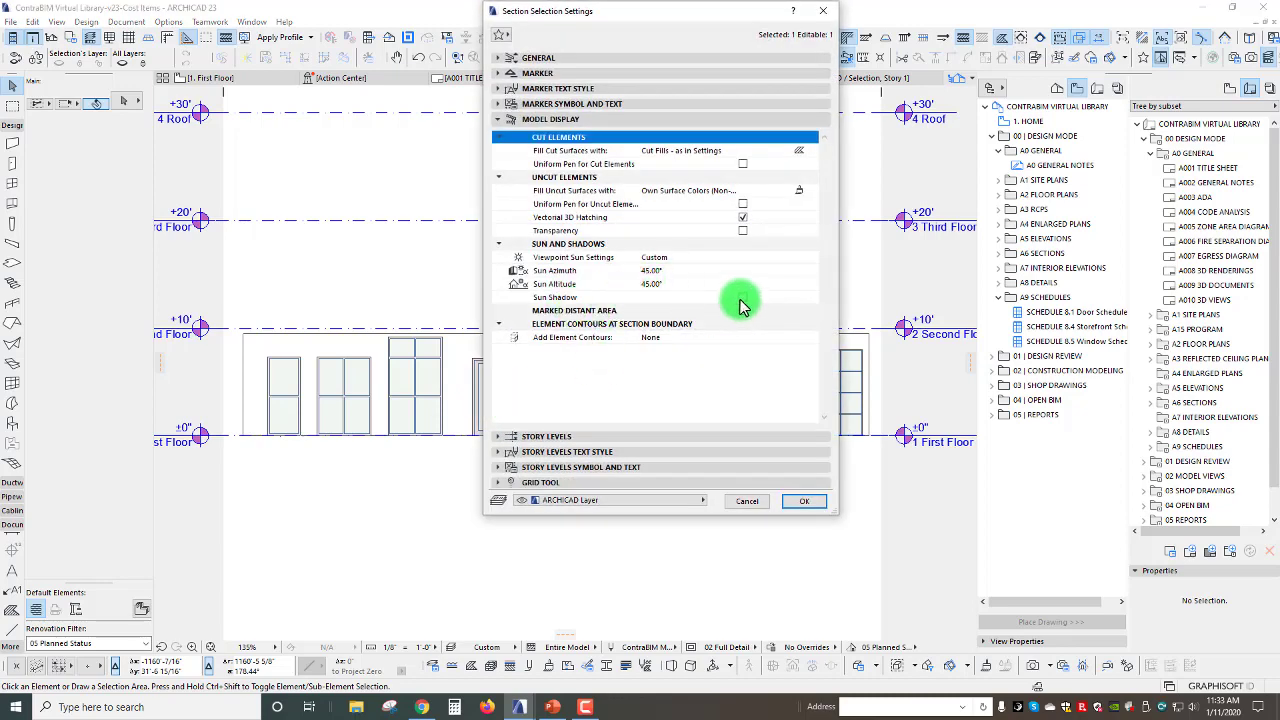
click(733, 298)
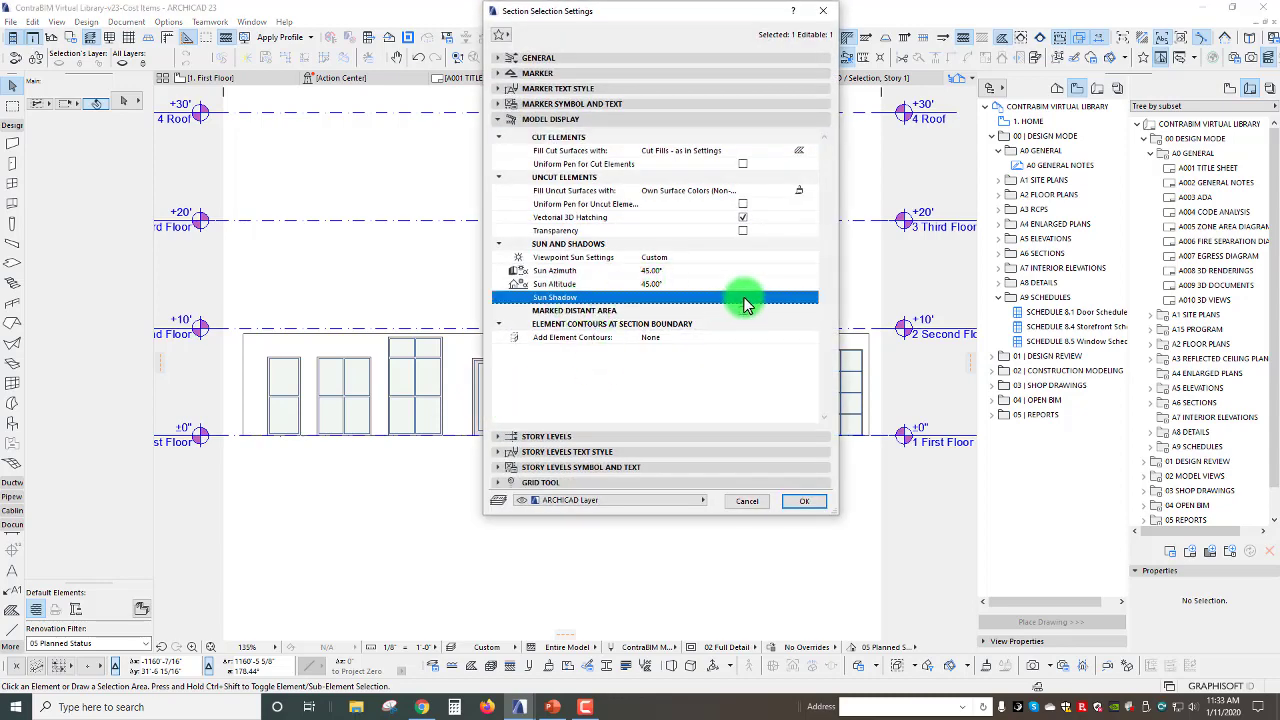
click(743, 298)
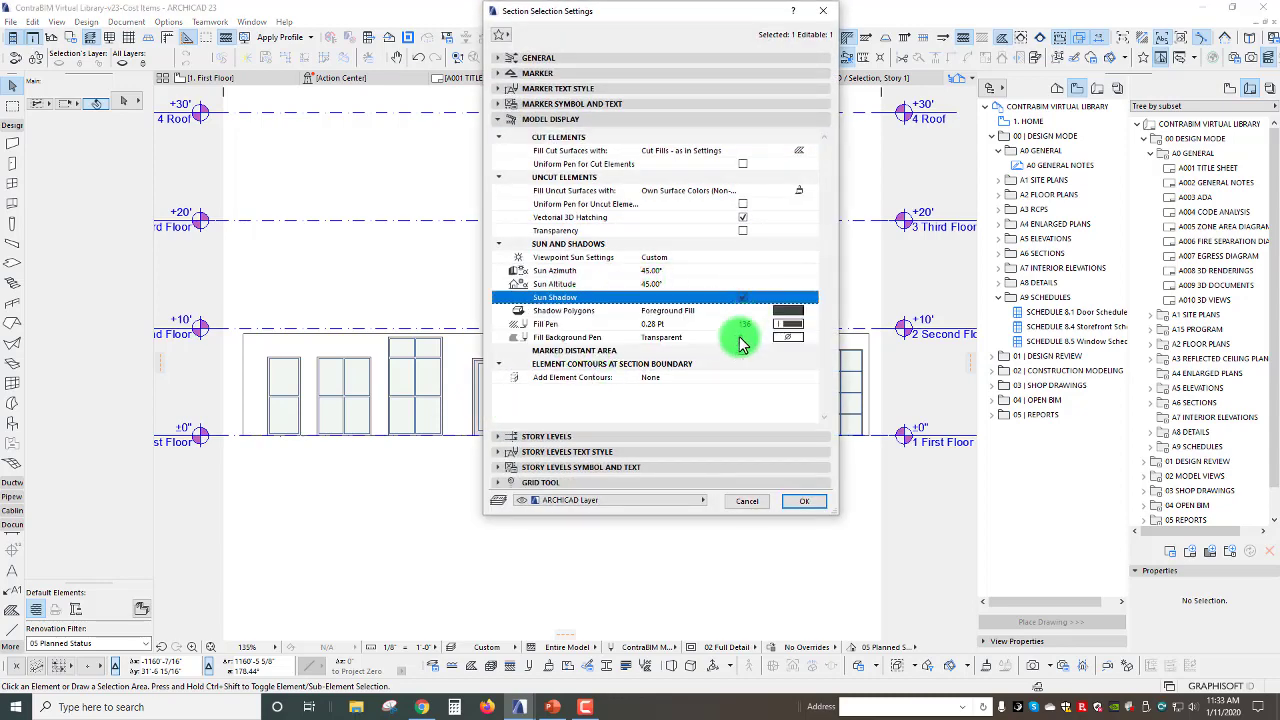
click(824, 502)
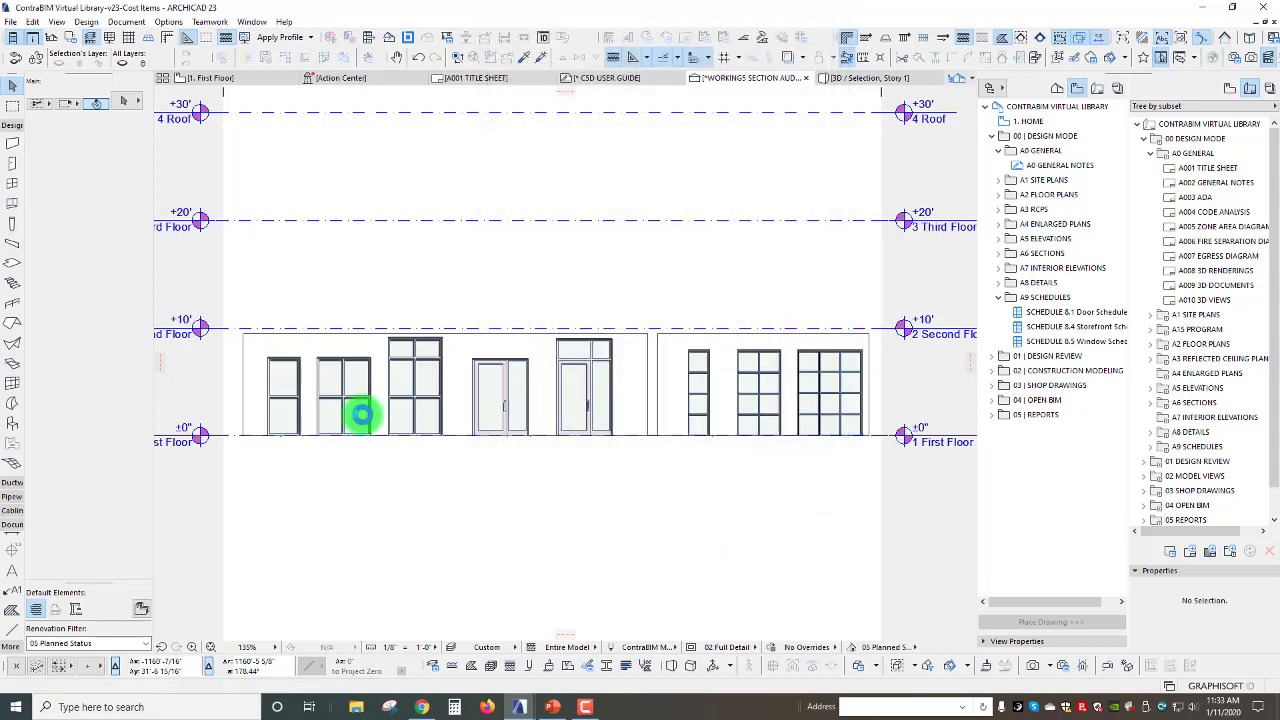
- Enclose both storefront wall elevations in the section with a rectangular marquee and copy its contents
scroll(360, 365, up, 3)
scroll(362, 366, up, 4)
scroll(370, 370, down, 6)
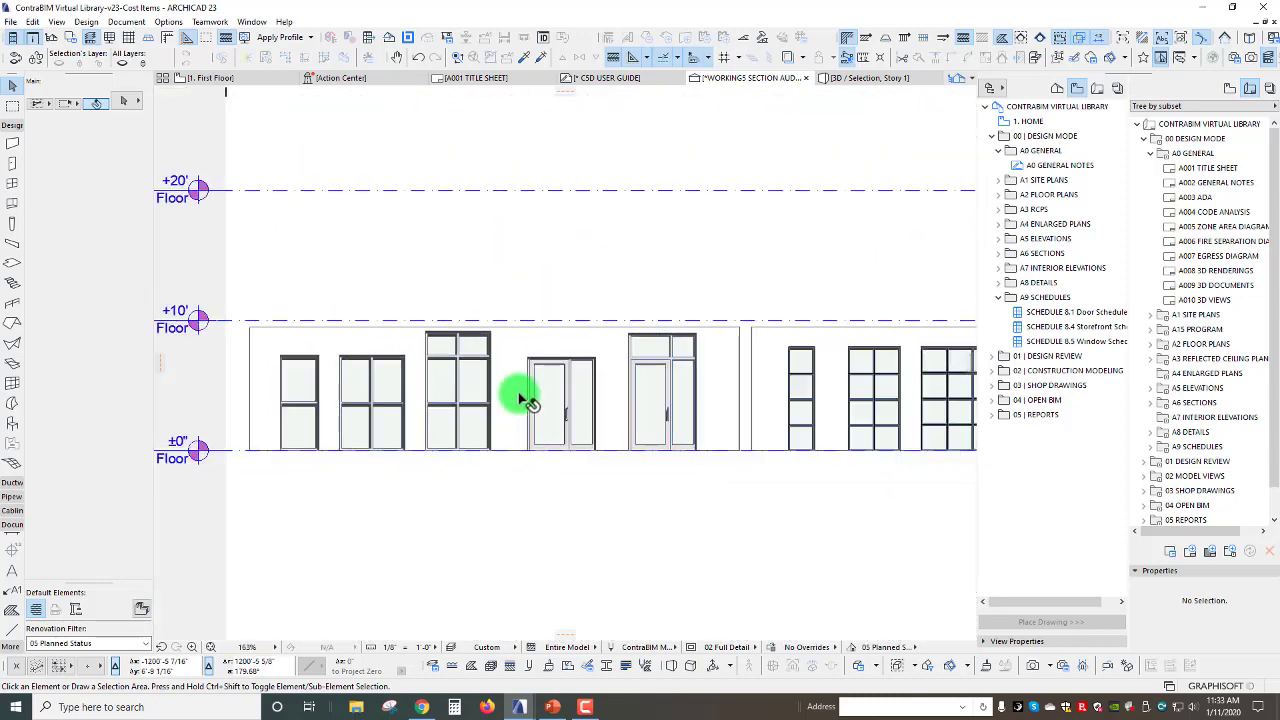
scroll(440, 408, up, 2)
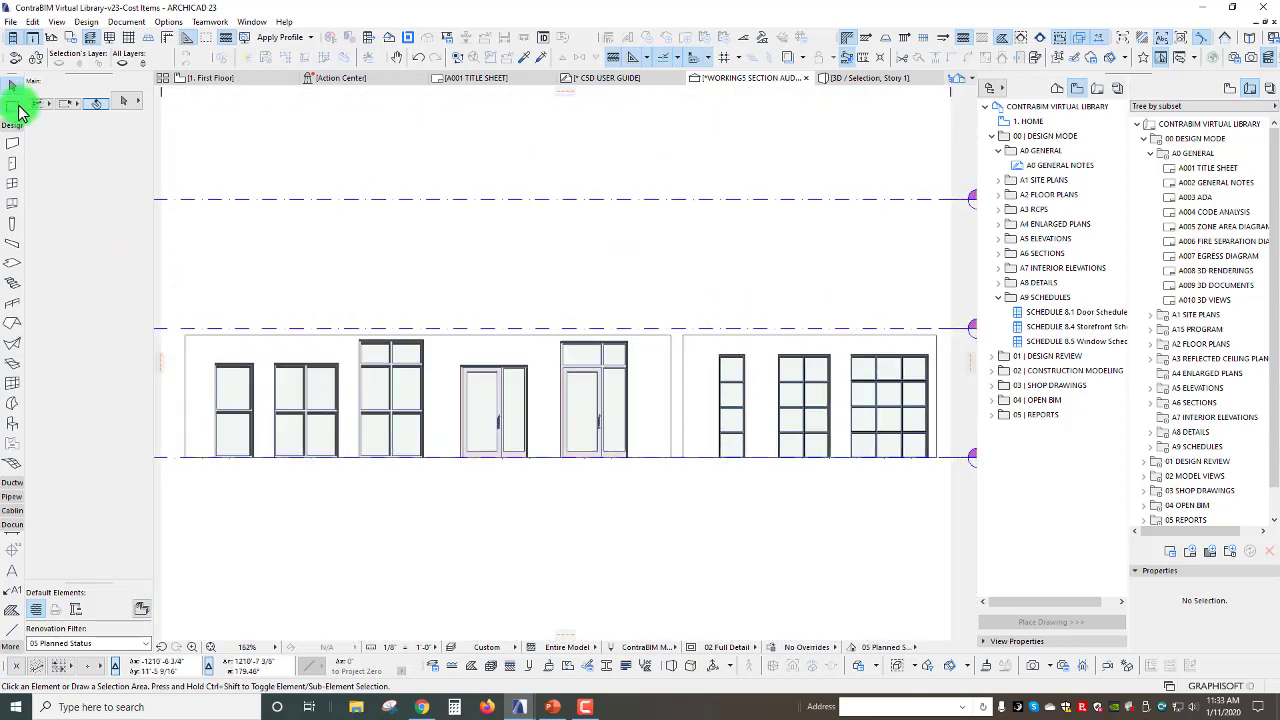
click(10, 116)
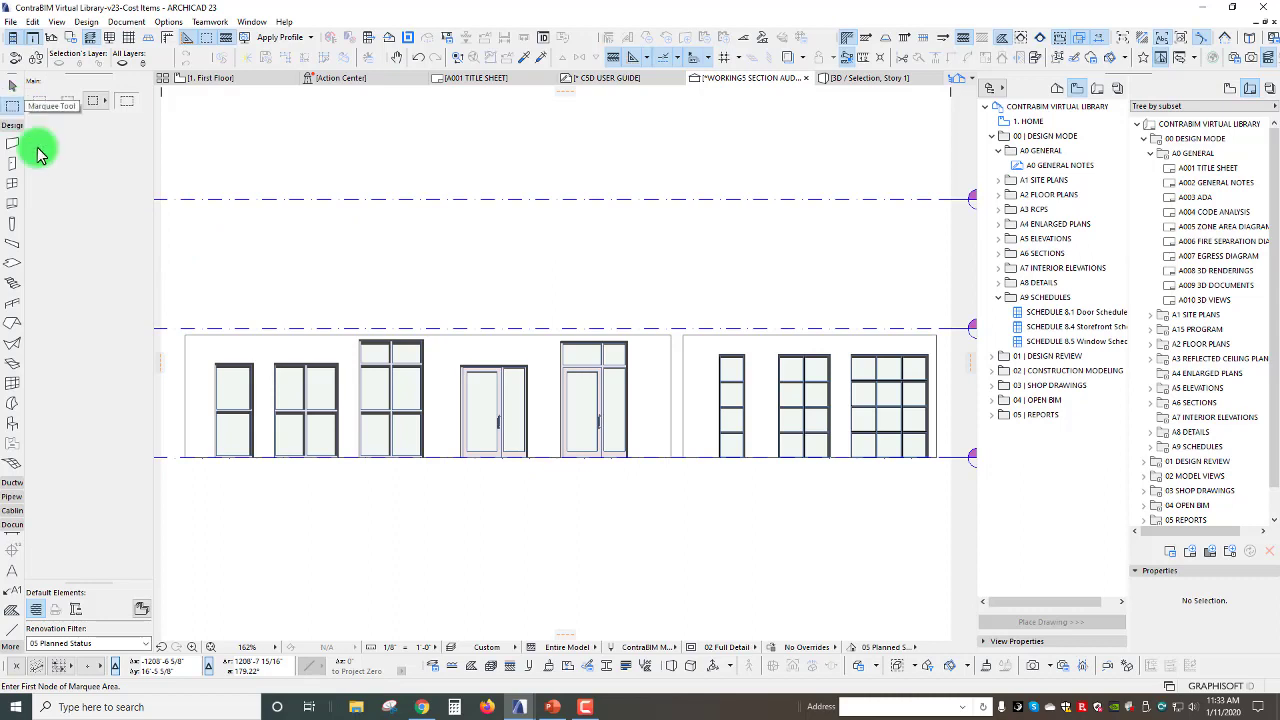
click(175, 311)
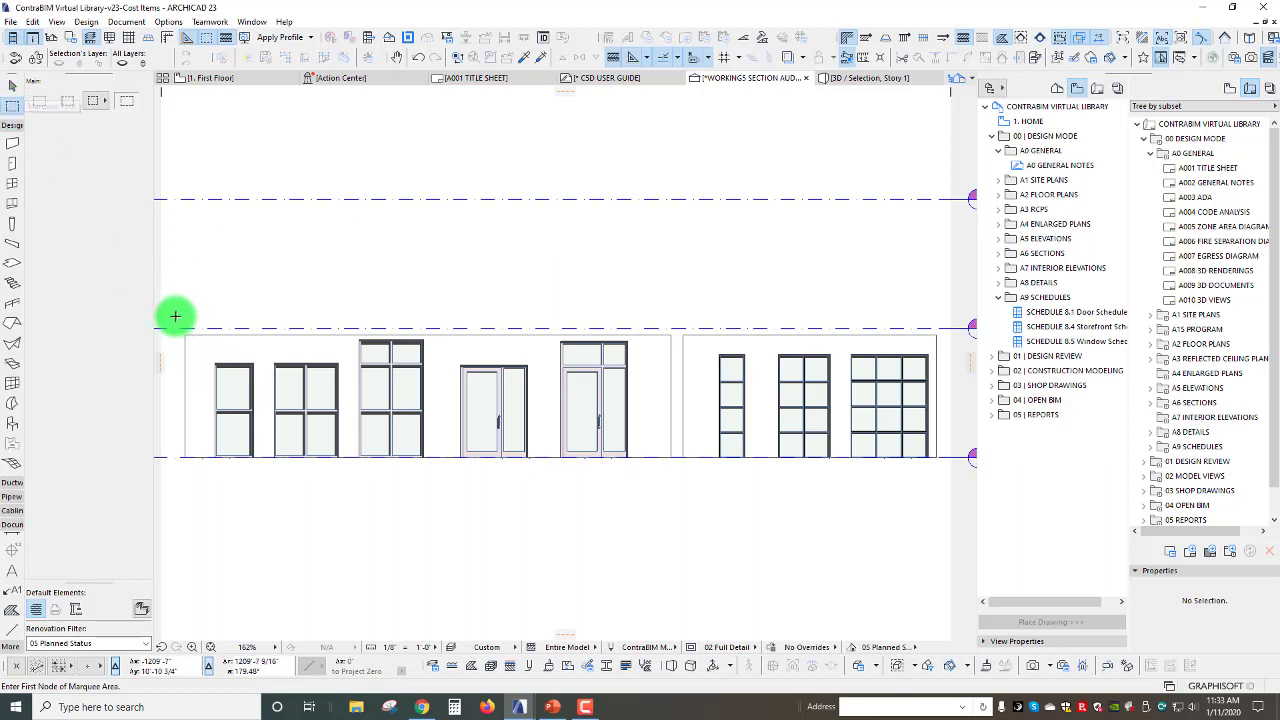
click(941, 471)
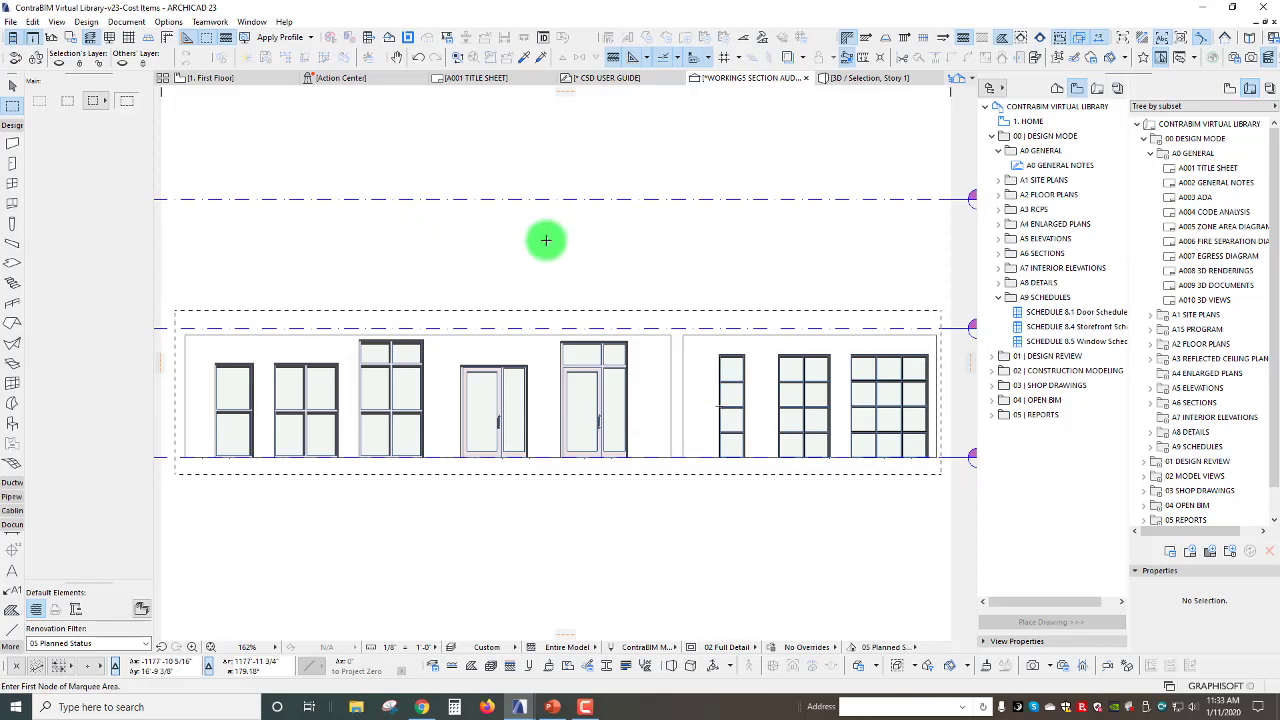
key(Escape)
key(ctrl+z)
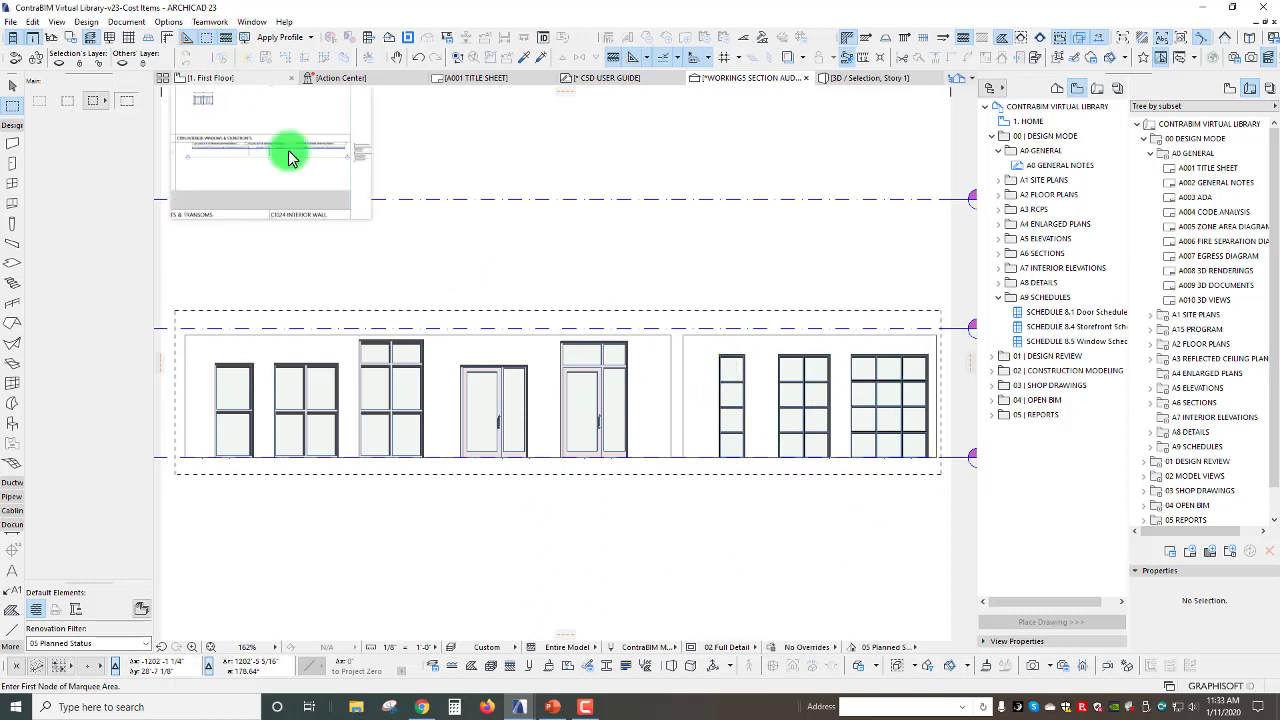
- Paste the copied storefront elevations into the First Floor plan at the center of the current view, keeping the current zoom
click(222, 85)
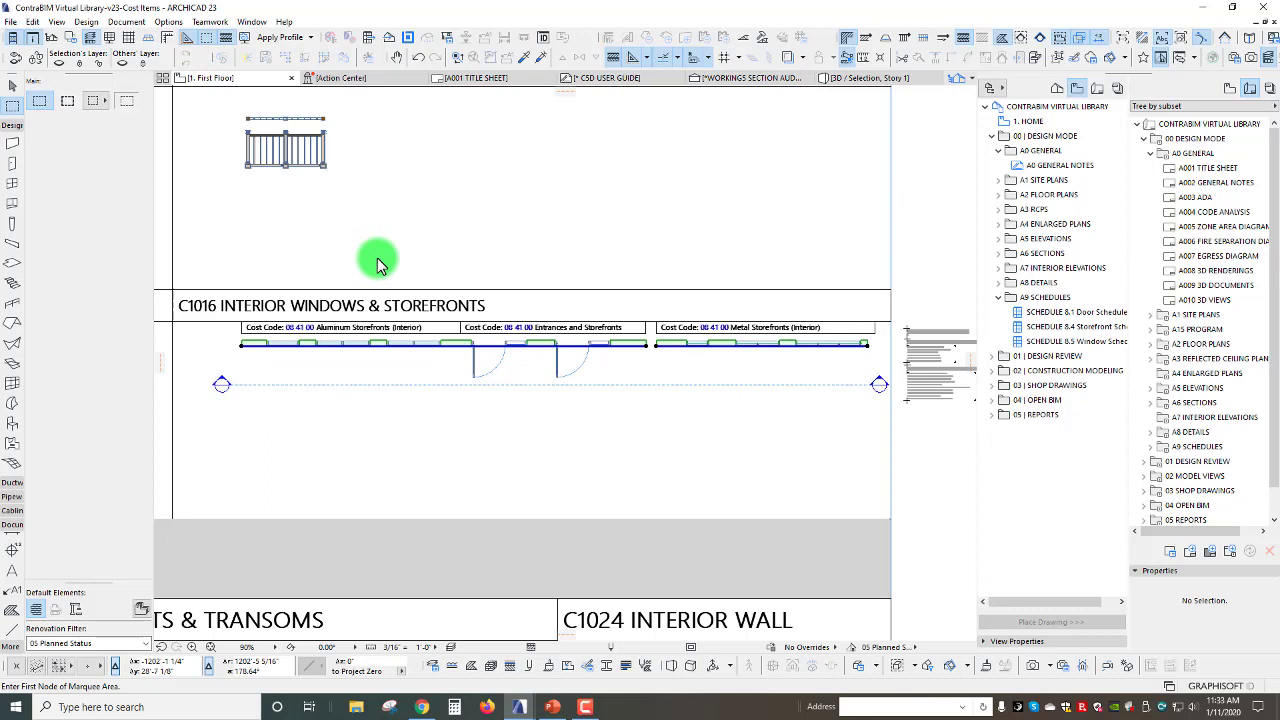
click(395, 435)
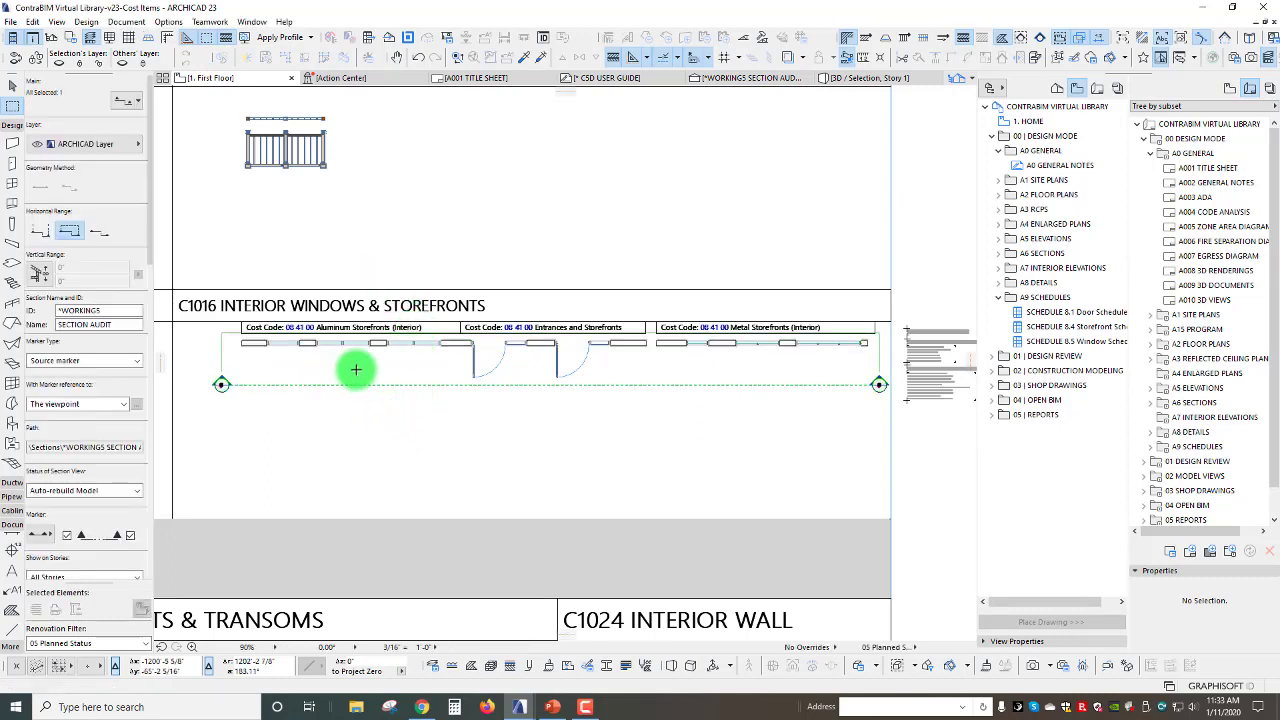
key(Escape)
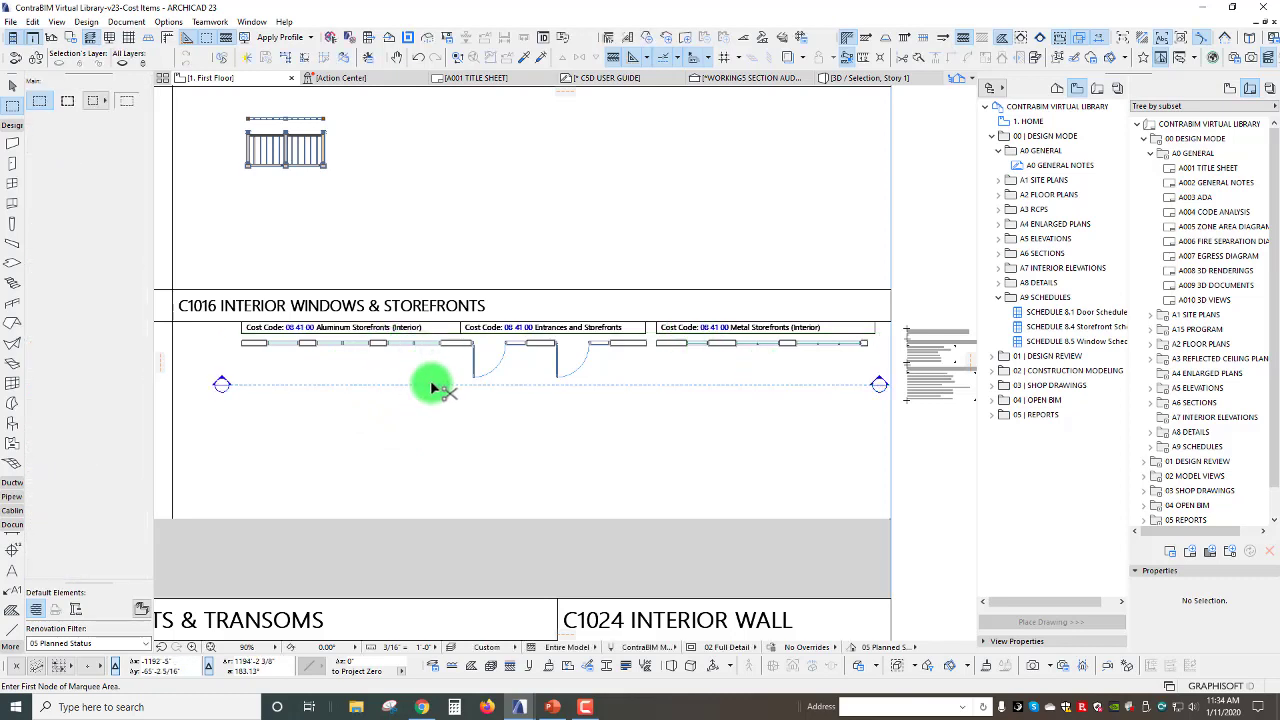
key(ctrl+v)
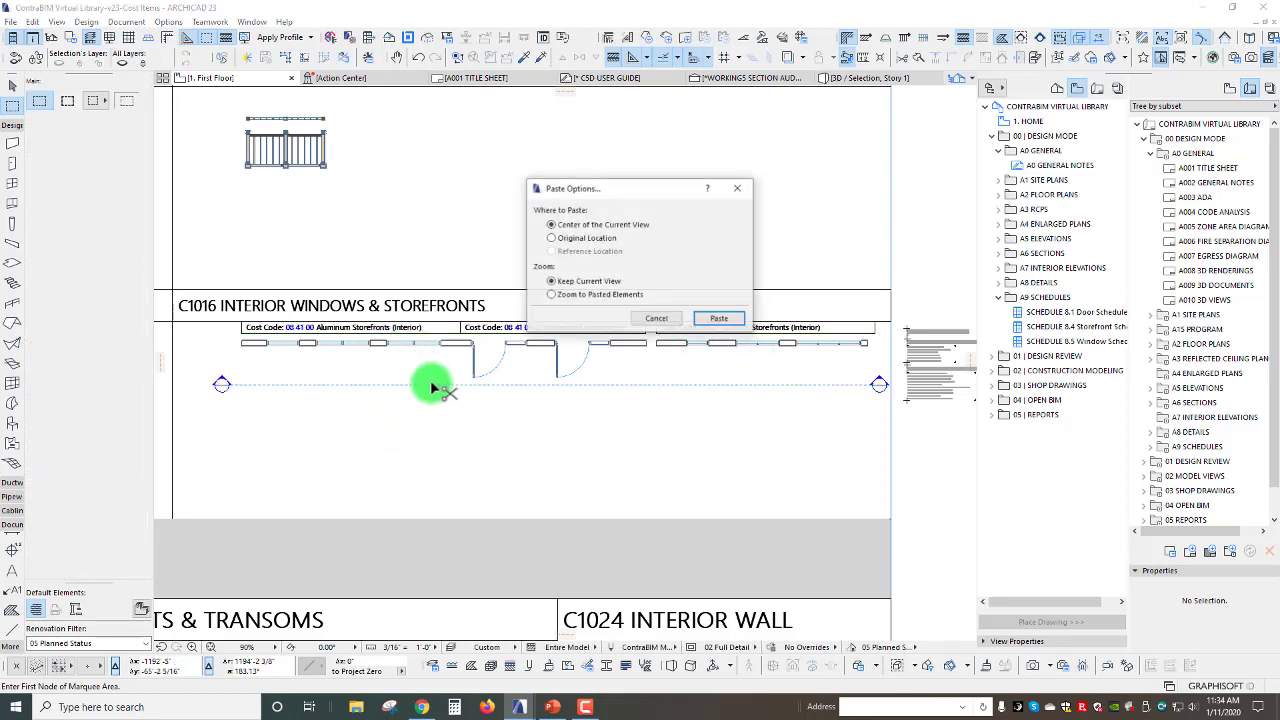
click(716, 320)
scroll(272, 367, up, 5)
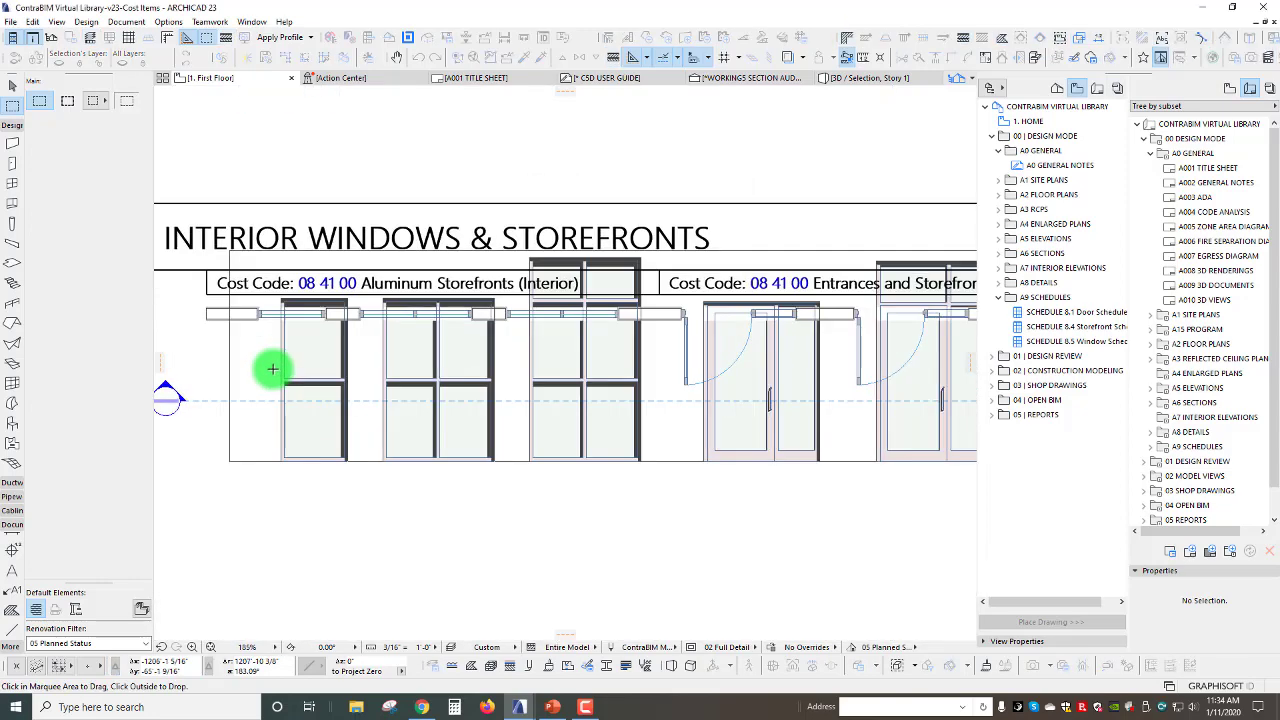
- Move the pasted elevations below the section line, aligned with the ends of the storefront walls in plan, and finalize the placement
middle_drag(273, 368, 443, 283)
scroll(443, 283, up, 1)
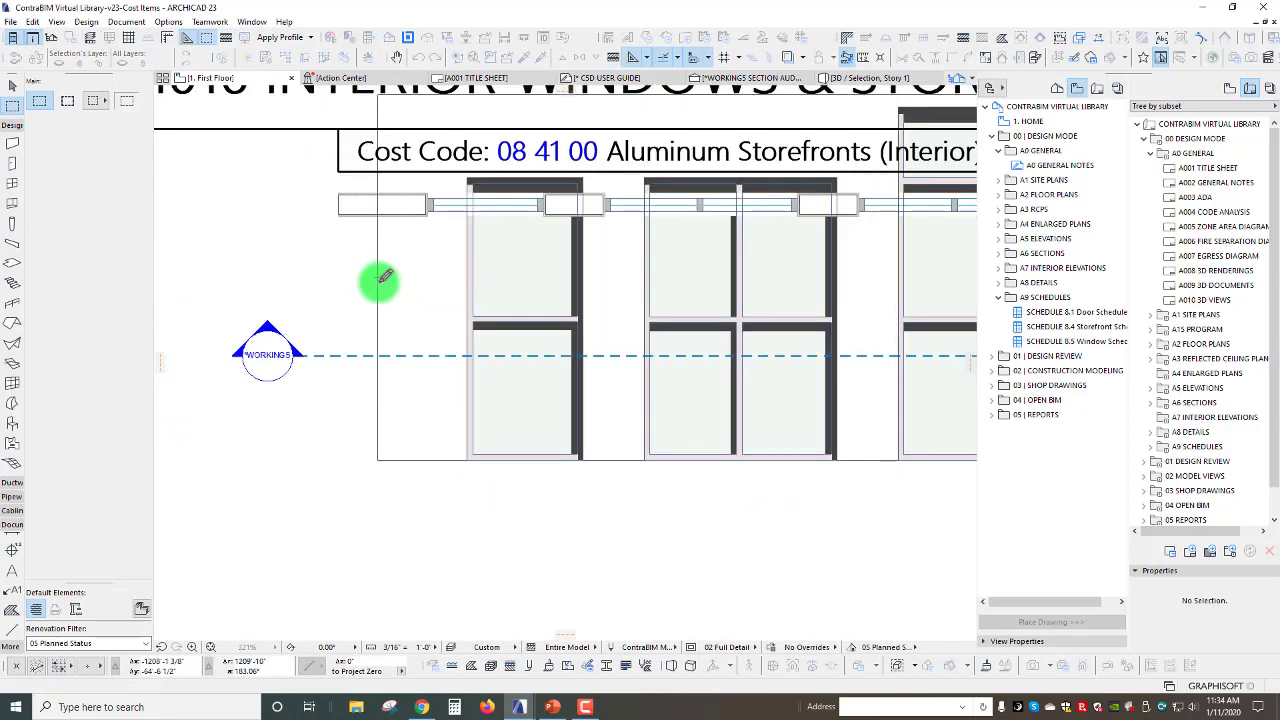
click(338, 213)
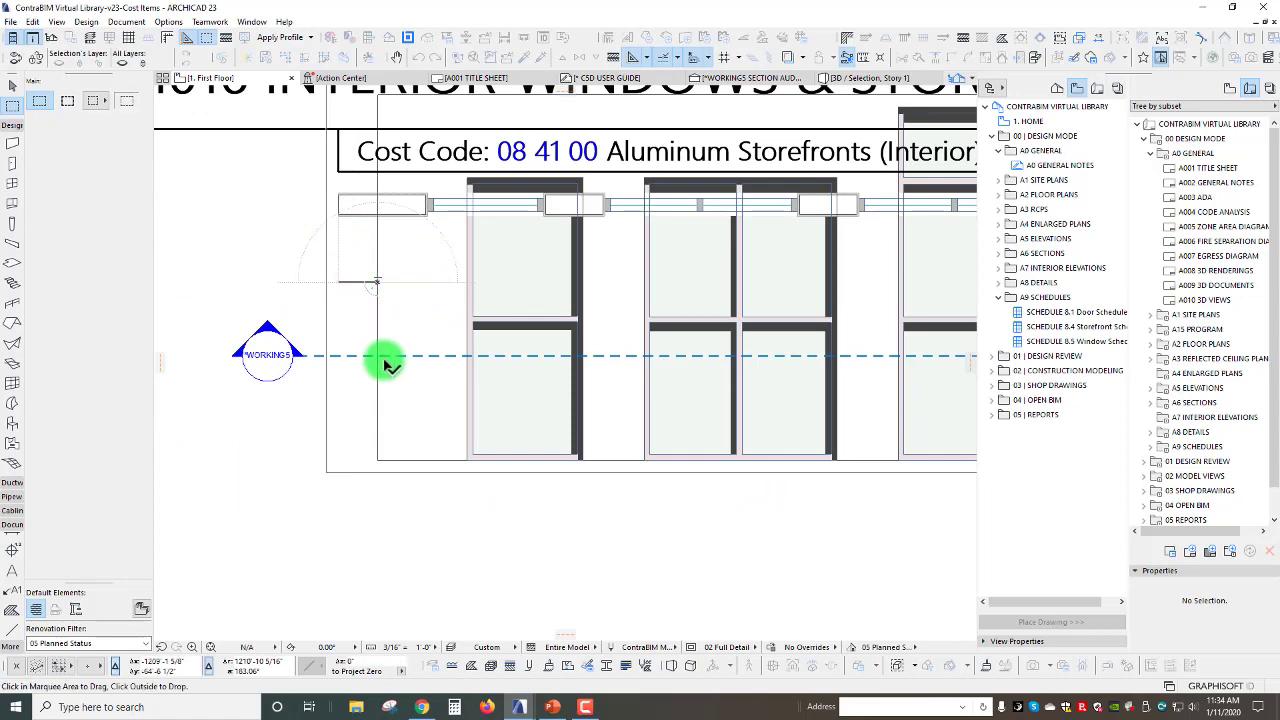
scroll(381, 362, down, 4)
click(342, 300)
click(358, 438)
scroll(503, 337, down, 3)
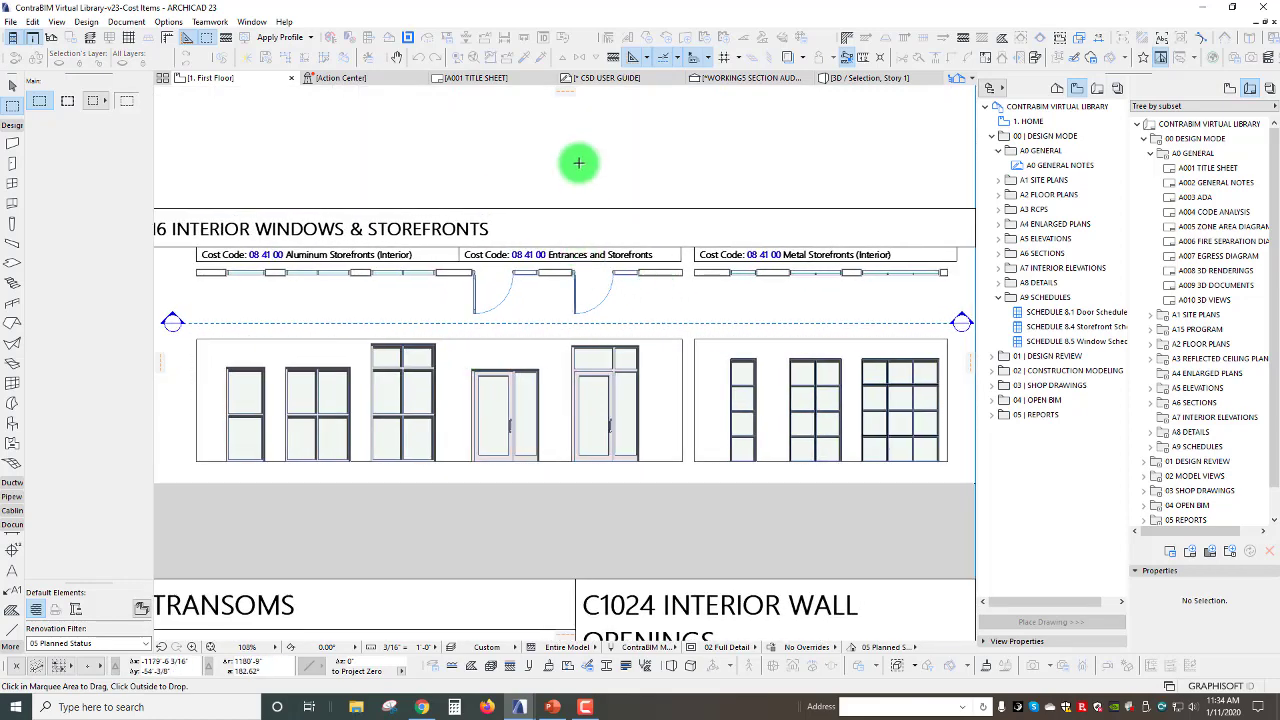
- Move the two interior storefront walls slightly down, away from the cost code labels and towards the section line
click(213, 275)
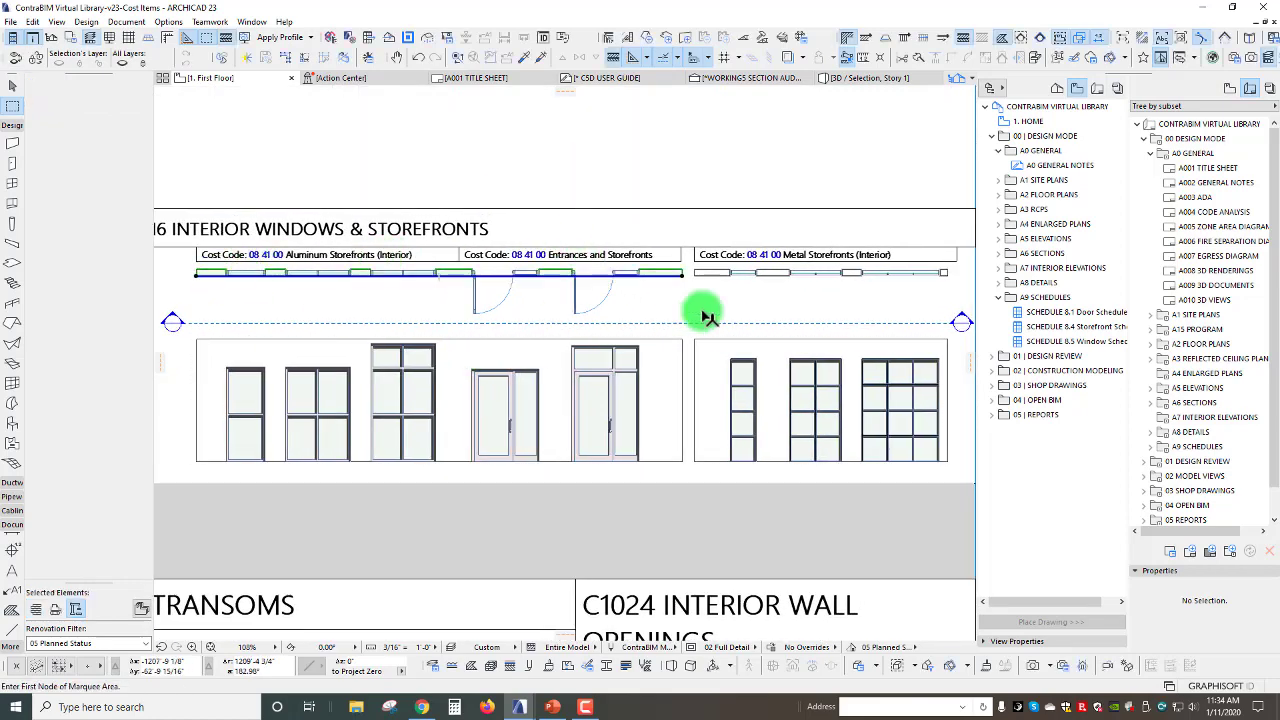
shift+click(709, 277)
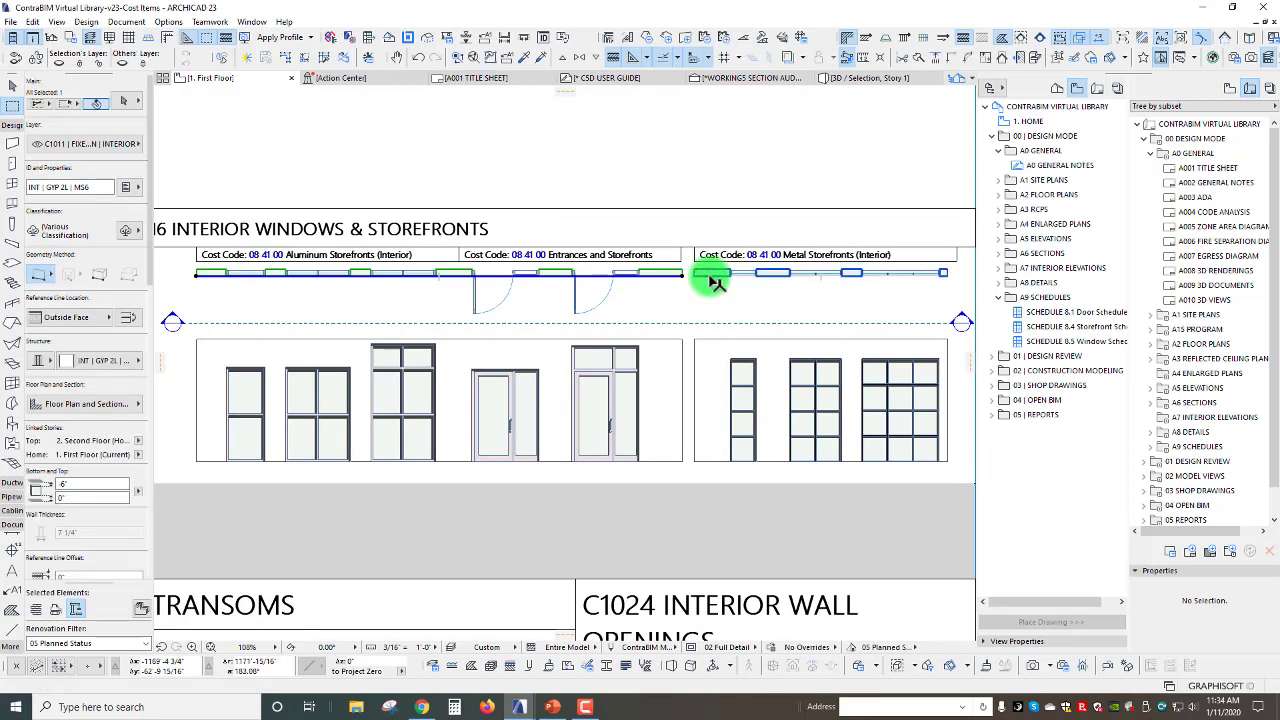
key(ctrl+d)
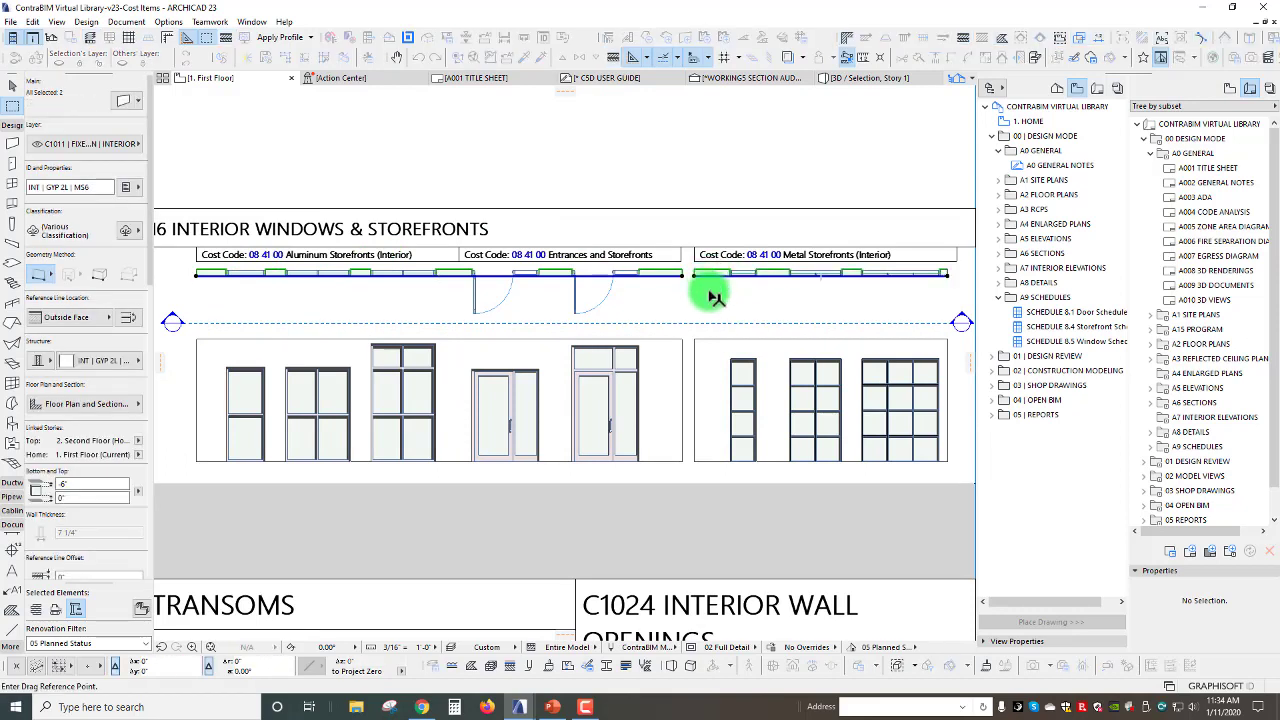
click(709, 277)
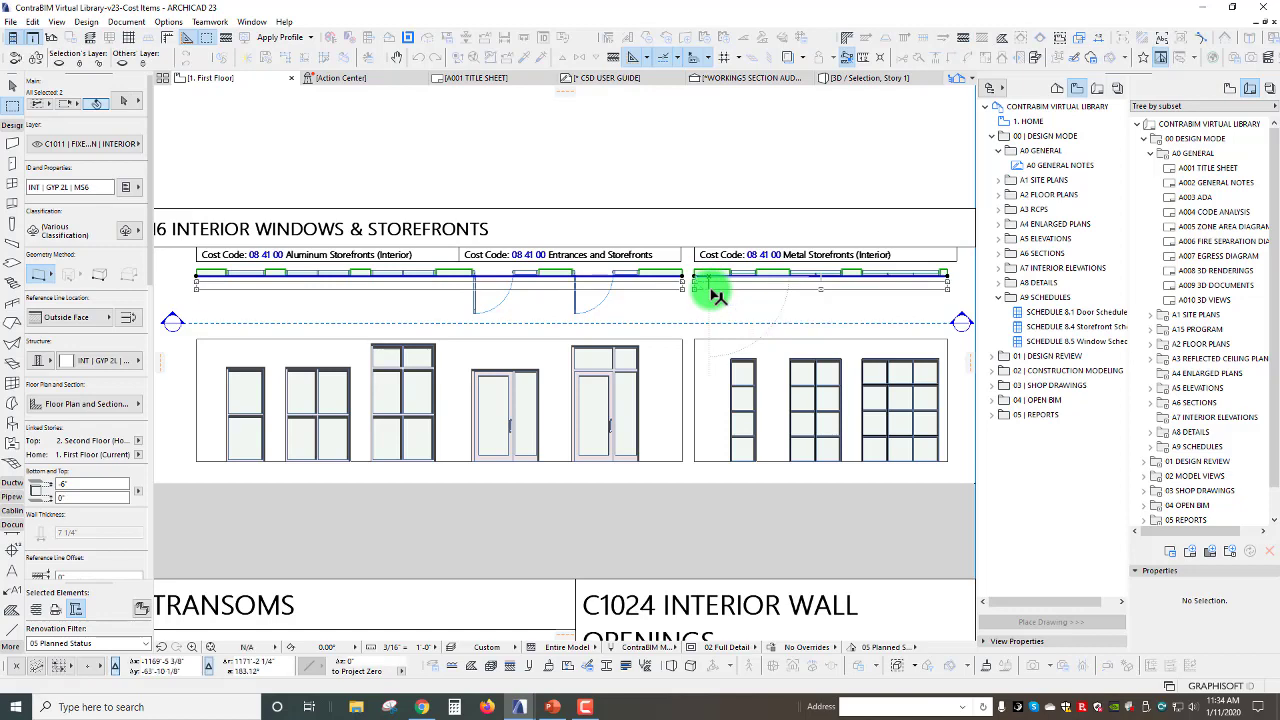
click(714, 287)
key(Escape)
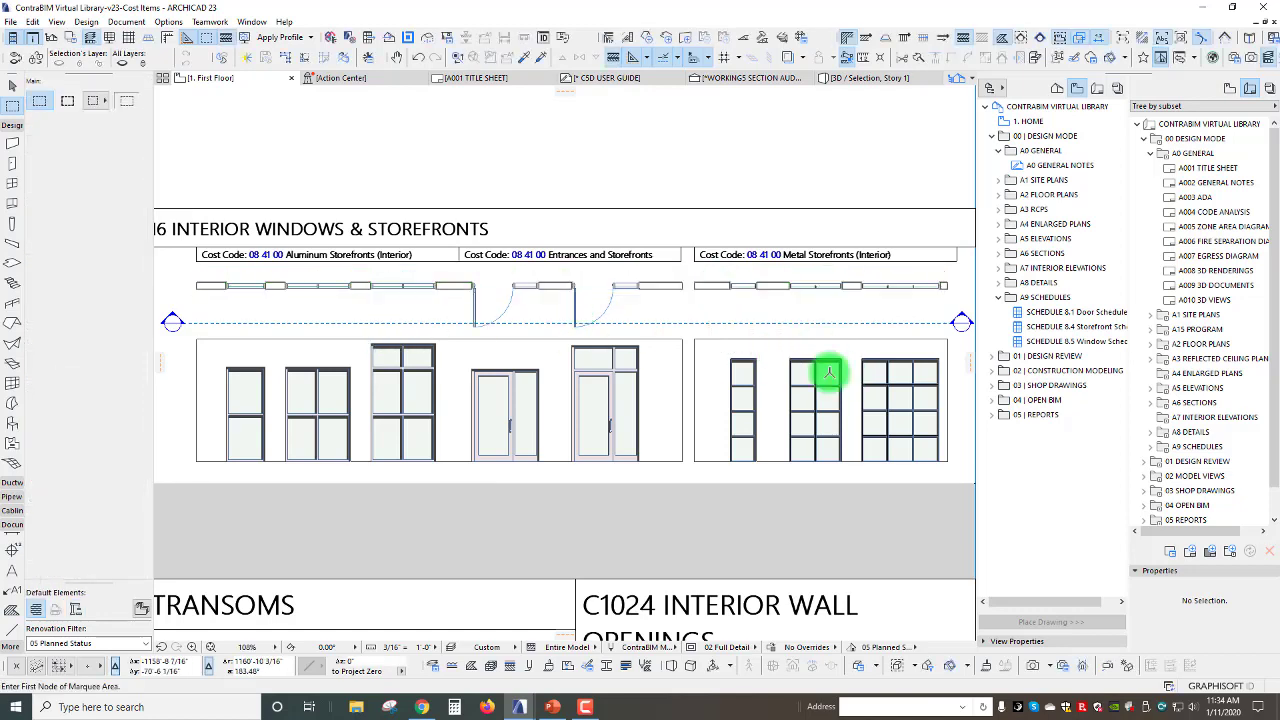
- Inspect the fills of the four-pane window and the surrounding wall in the pasted aluminum storefront elevation
scroll(286, 343, up, 3)
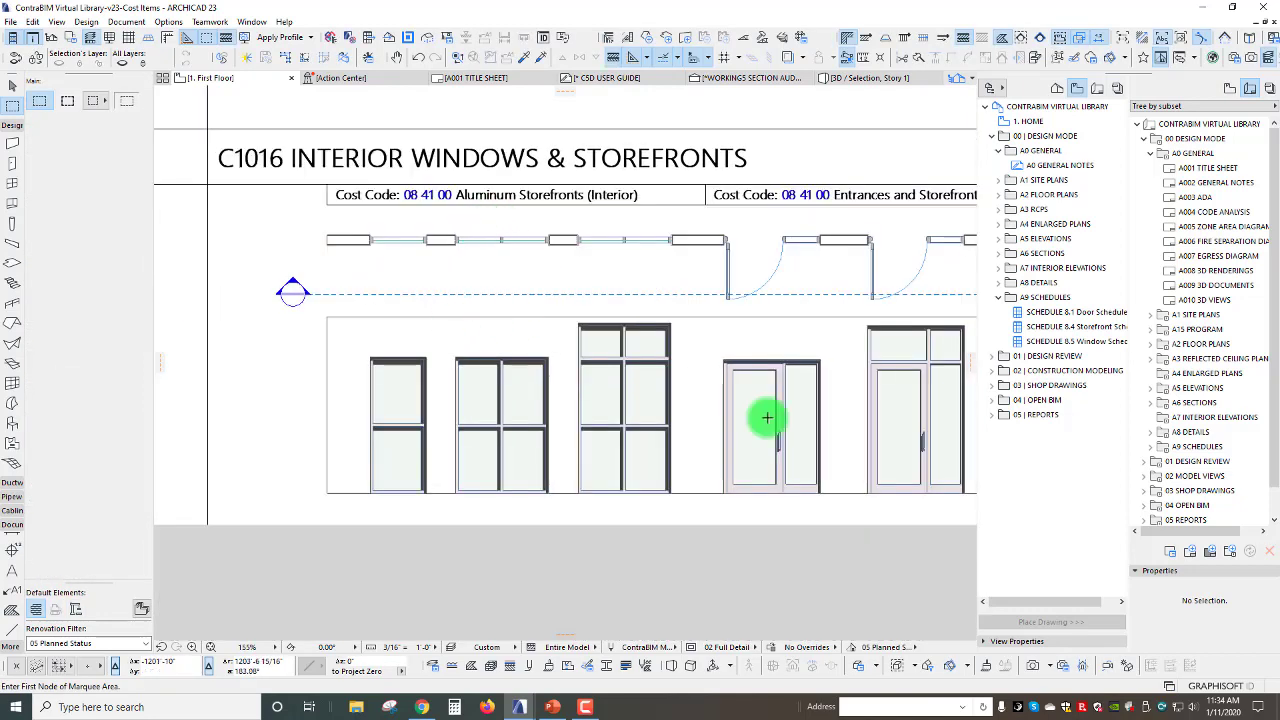
scroll(505, 403, up, 3)
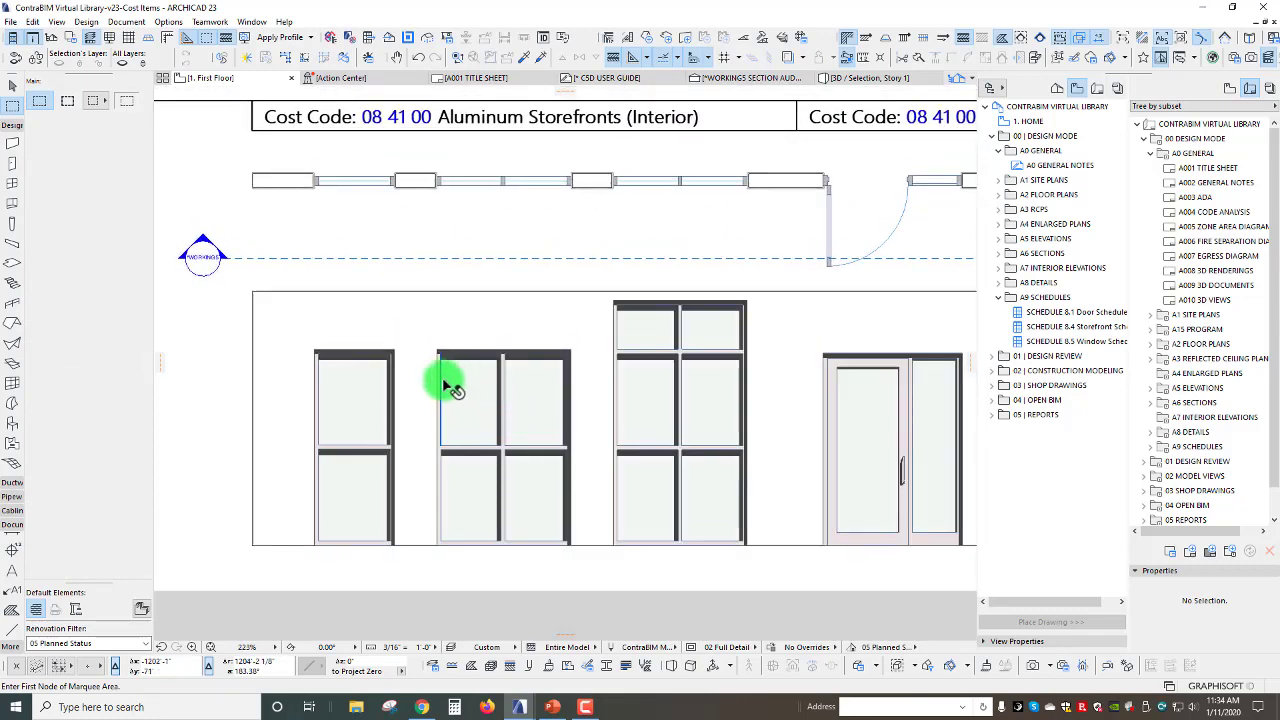
click(453, 388)
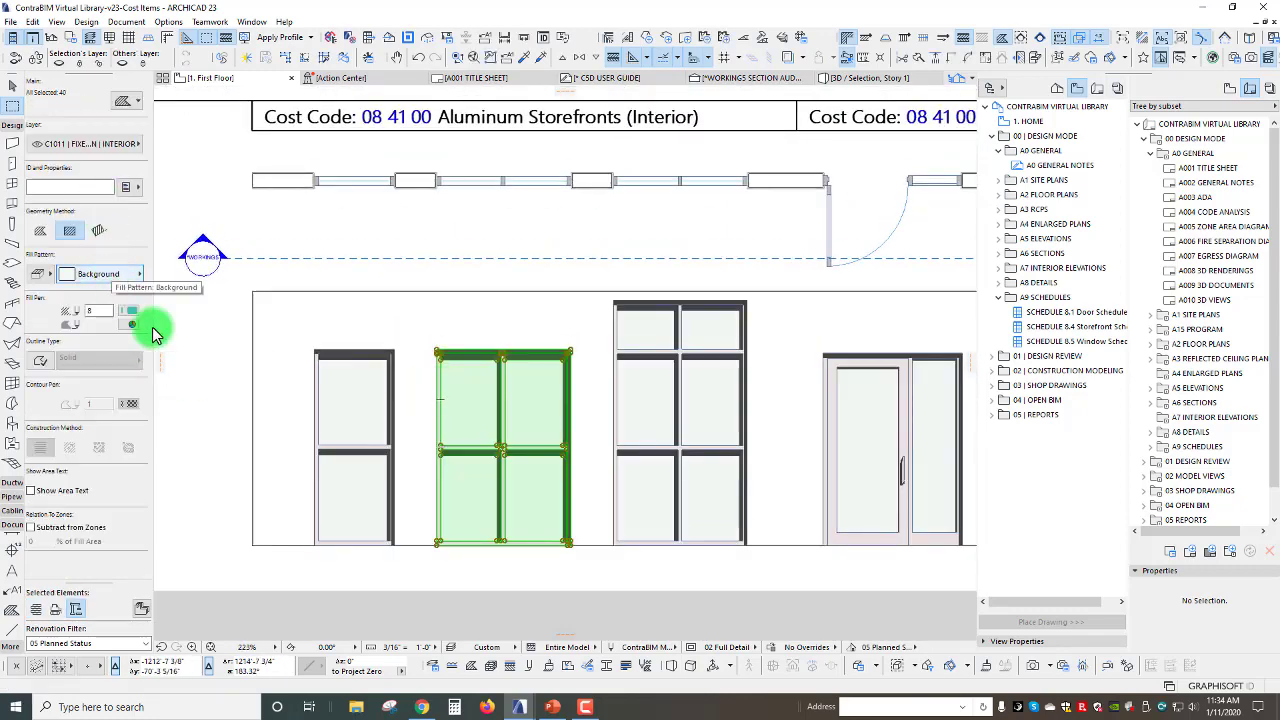
click(498, 318)
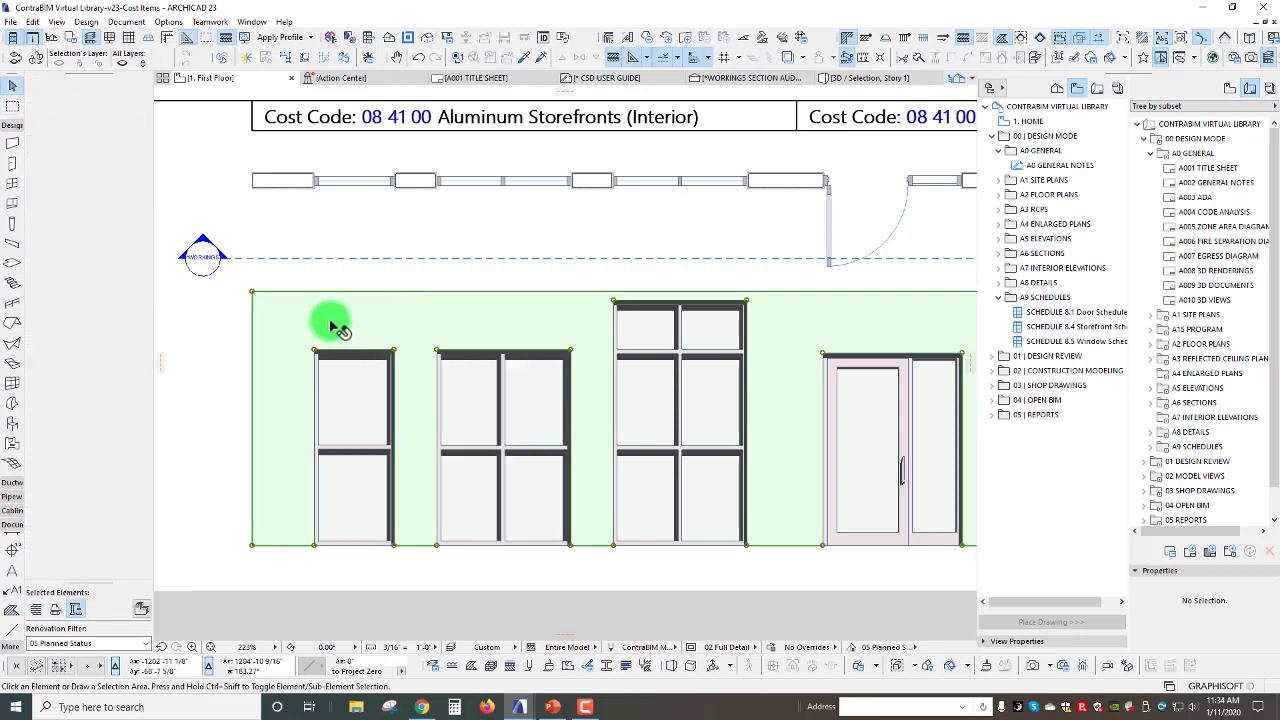
key(Escape)
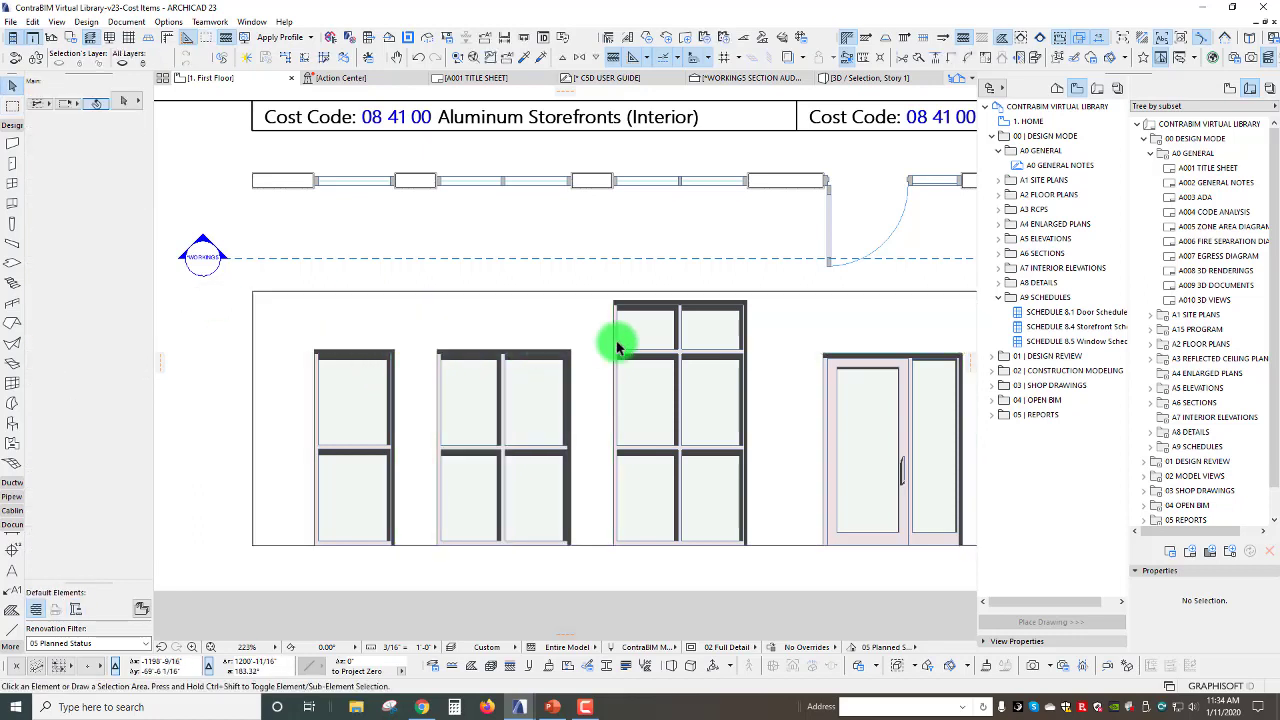
- Inspect the first window's frame fill up close and review its available fill patterns, keeping Background
scroll(349, 395, up, 5)
scroll(362, 260, up, 1)
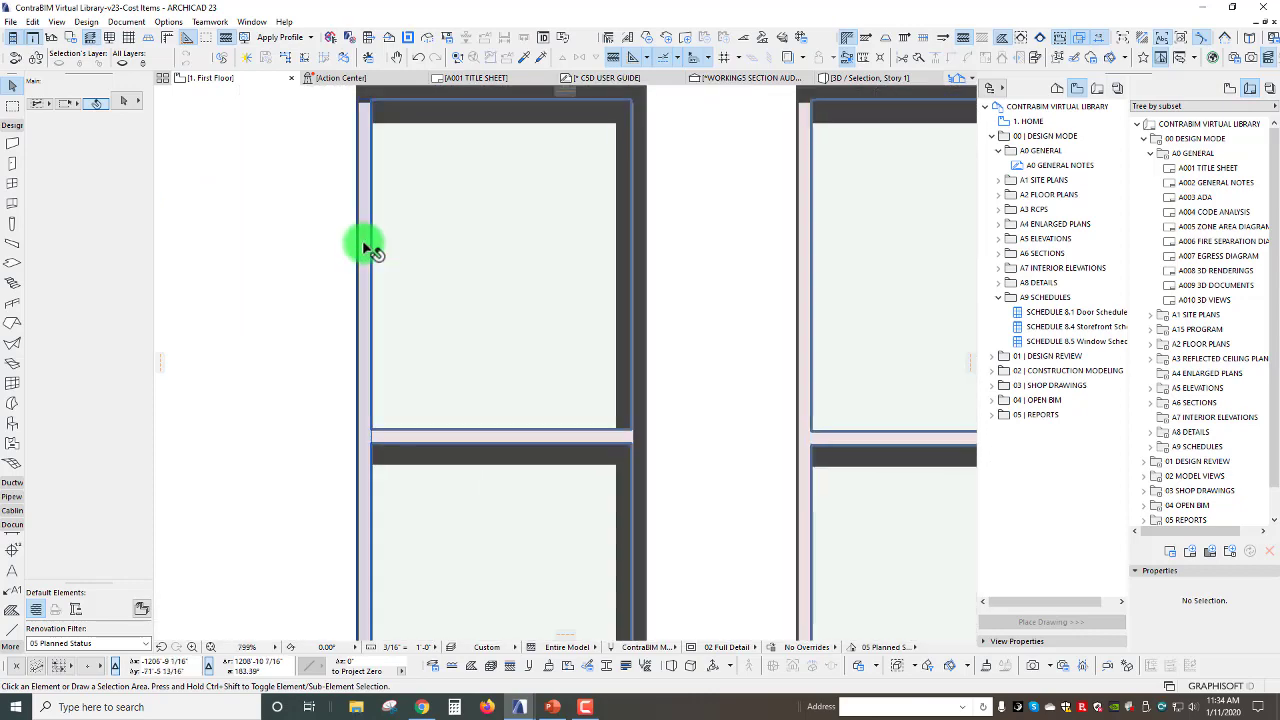
click(366, 251)
click(97, 274)
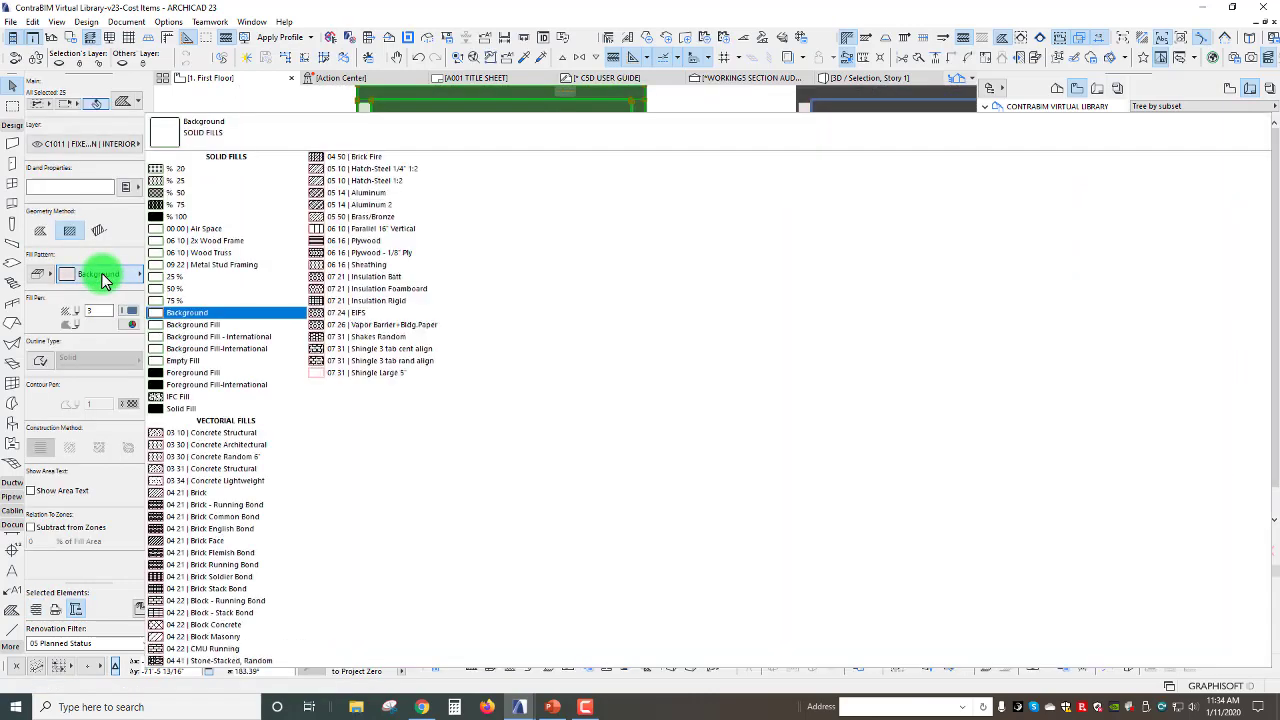
click(102, 280)
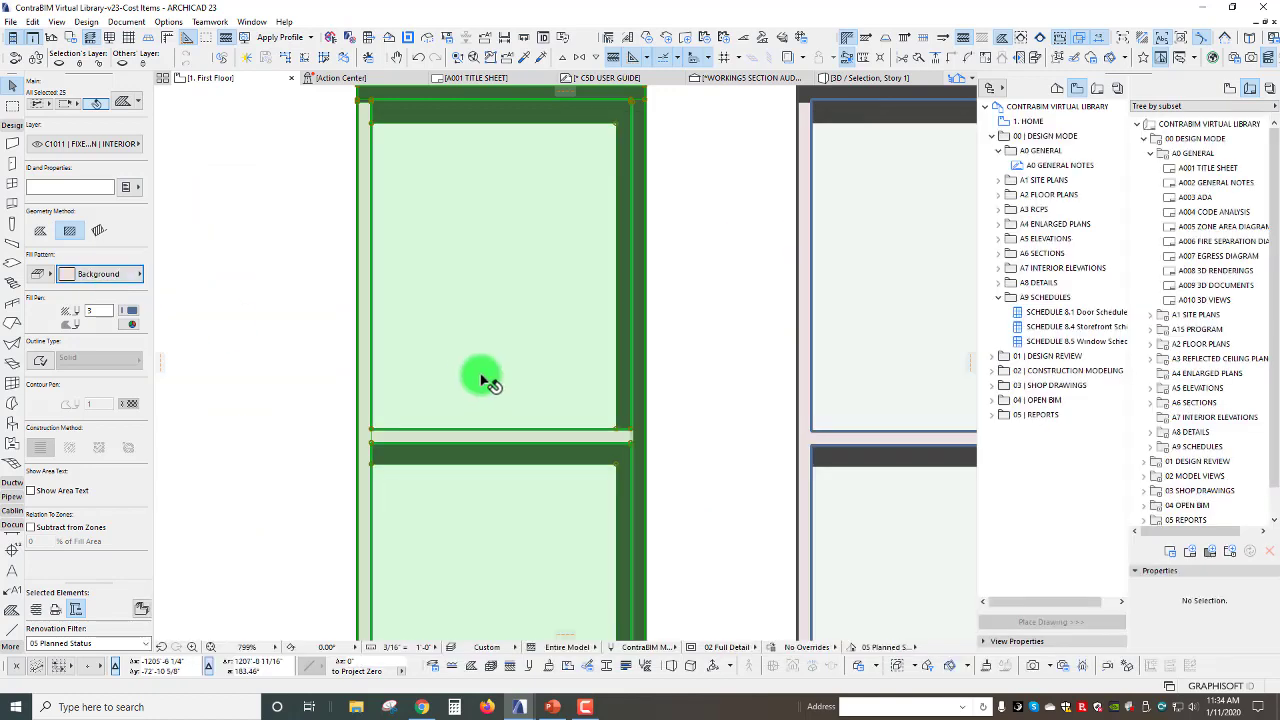
key(Escape)
scroll(371, 266, down, 4)
middle_drag(443, 280, 372, 392)
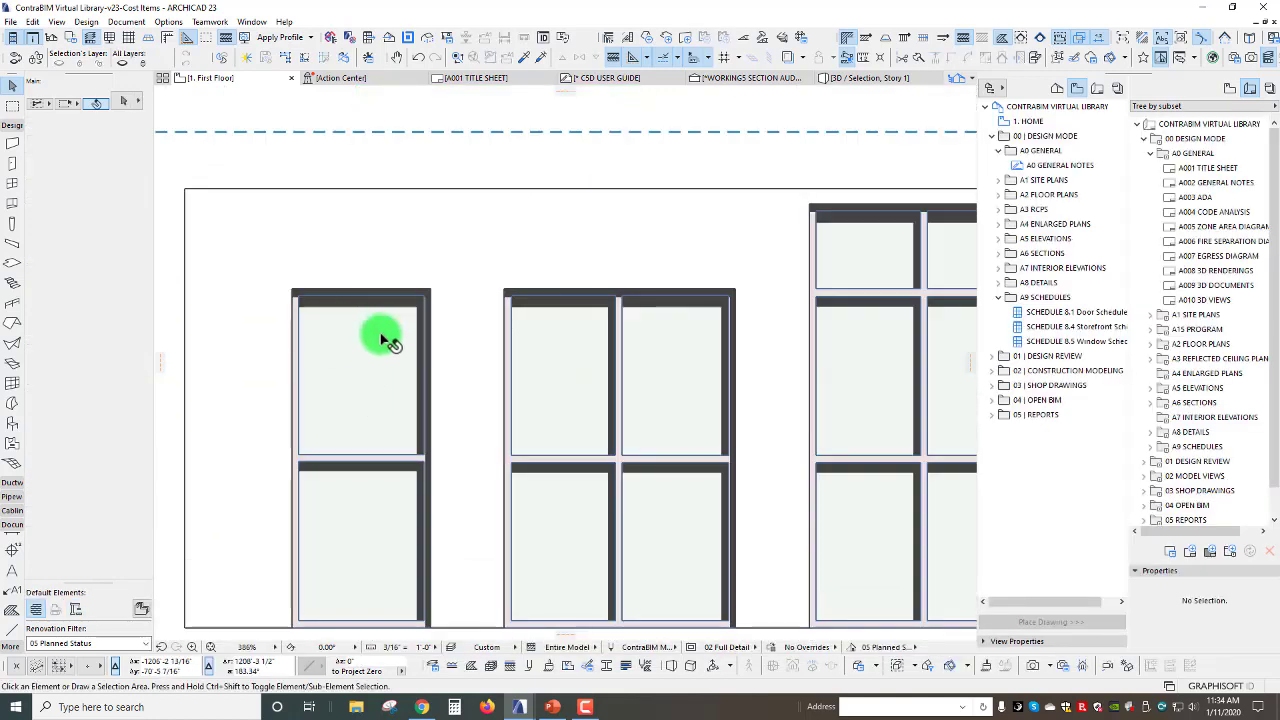
- Review the aluminum, entrance and metal storefront elevations against their plan views across the whole interior storefronts section
scroll(468, 293, down, 4)
middle_drag(458, 264, 352, 367)
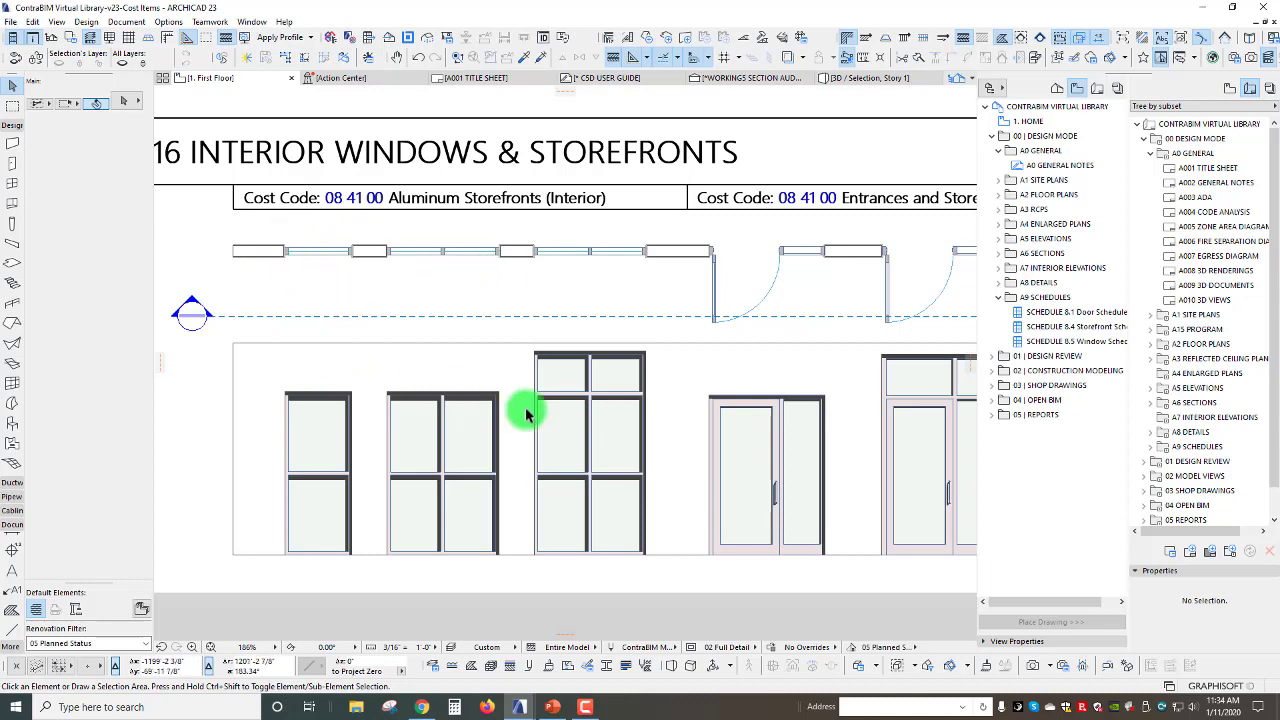
scroll(813, 419, down, 3)
middle_drag(813, 419, 204, 351)
scroll(440, 376, up, 10)
scroll(420, 334, down, 6)
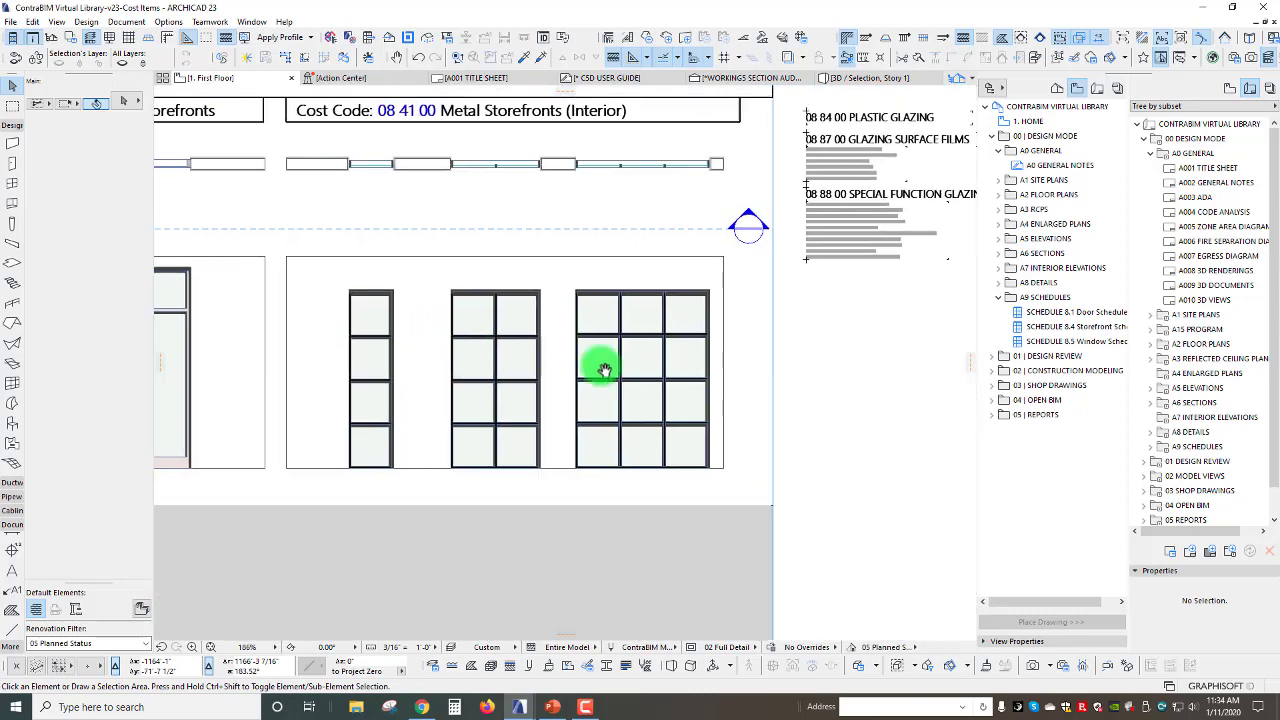
scroll(581, 341, down, 1)
middle_drag(581, 341, 686, 386)
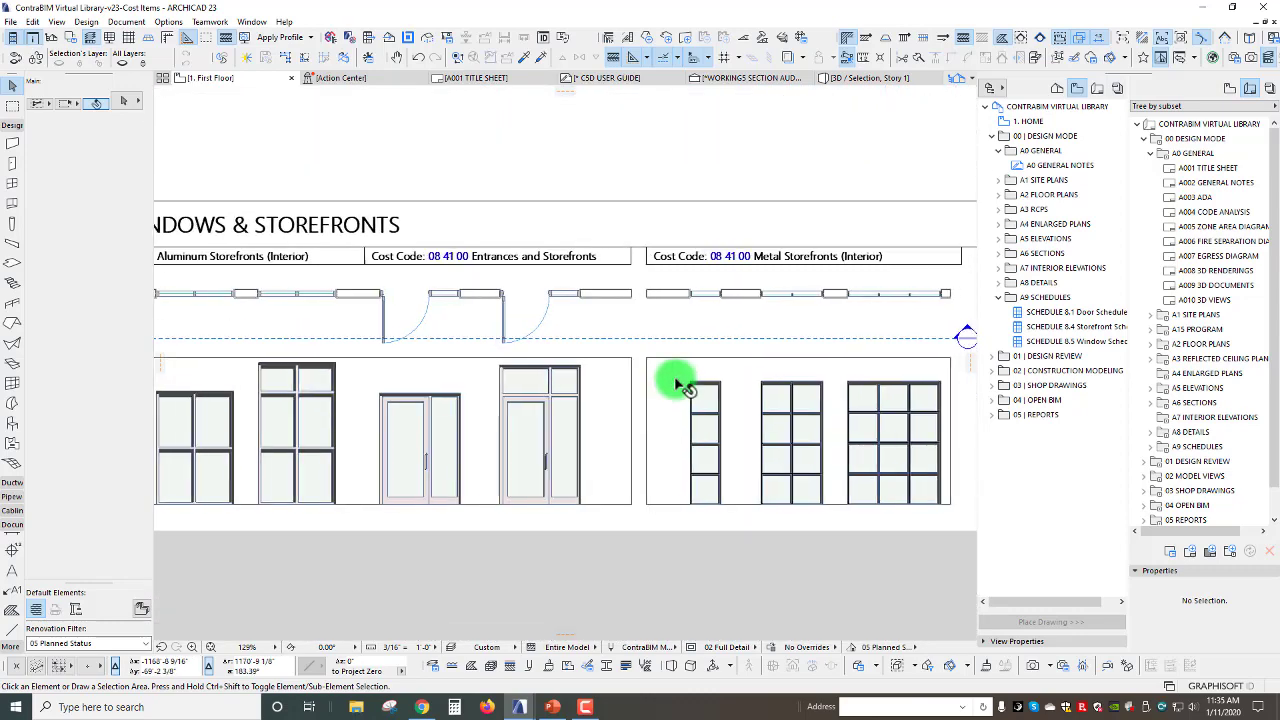
scroll(556, 344, down, 2)
middle_drag(556, 344, 600, 316)
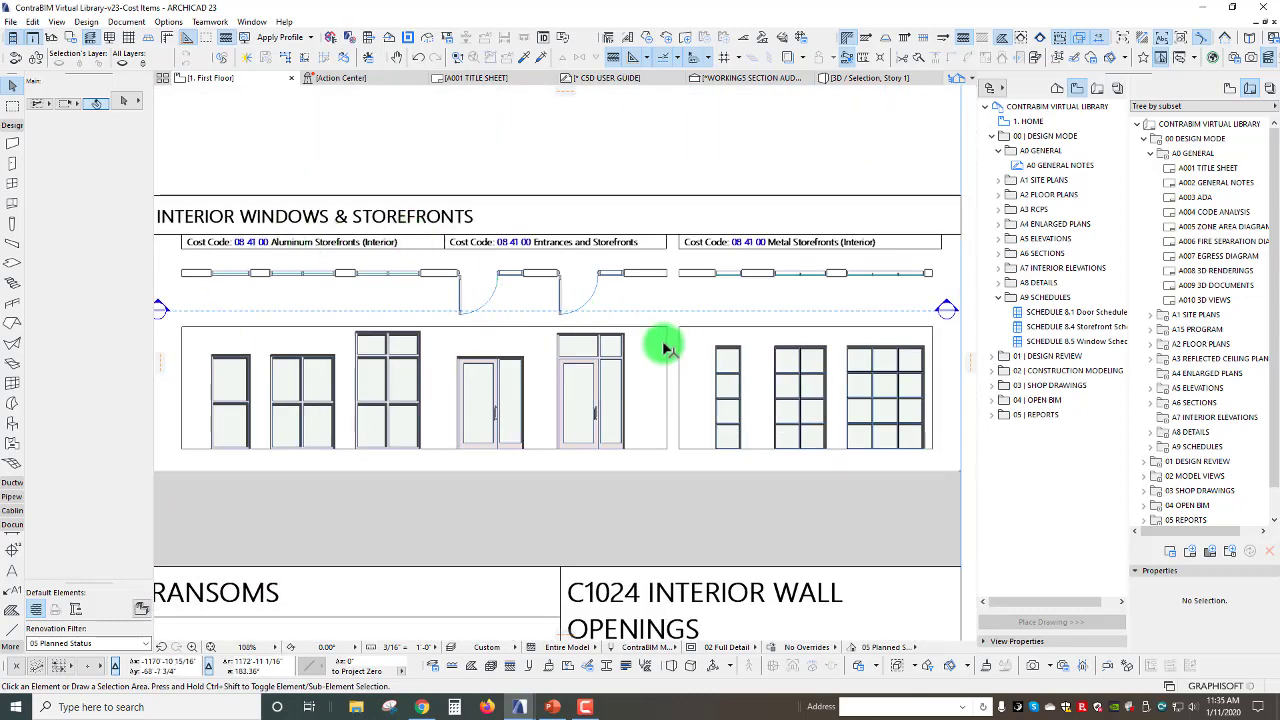
- Delete the wall background fills surrounding the windows and doors in both pasted storefront elevations
click(427, 330)
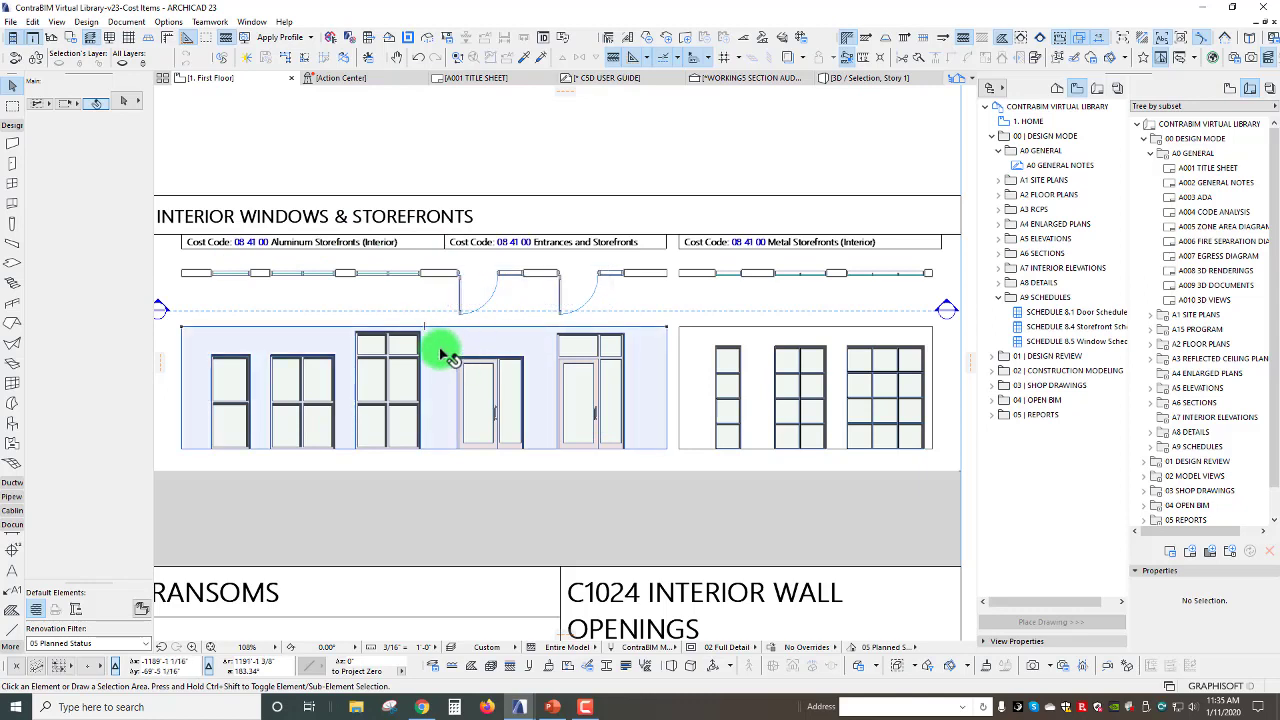
click(707, 348)
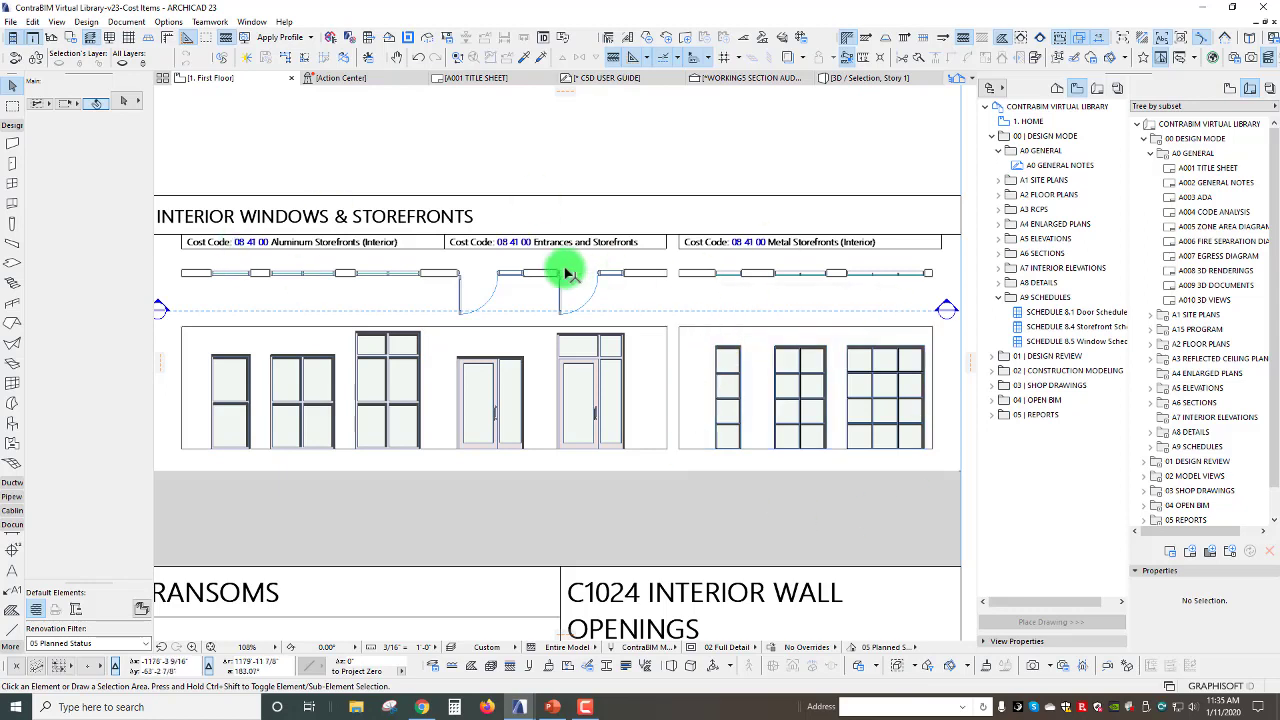
click(530, 392)
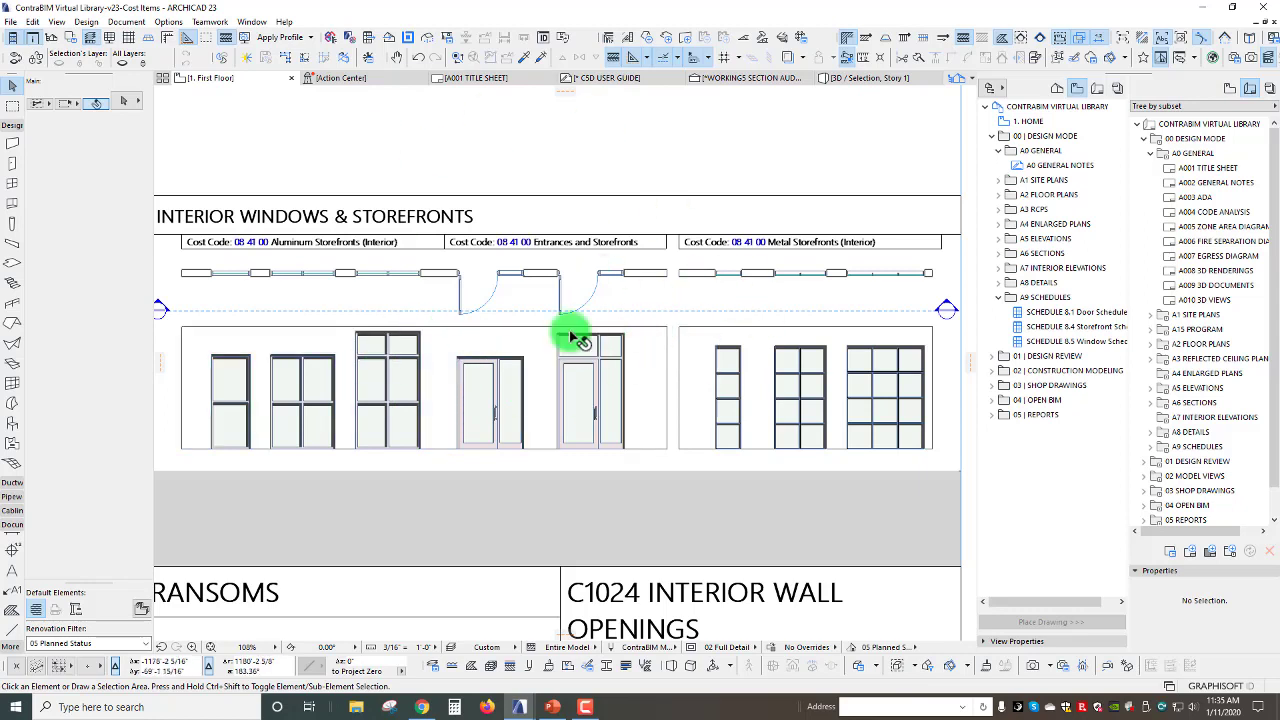
click(437, 378)
shift+click(688, 340)
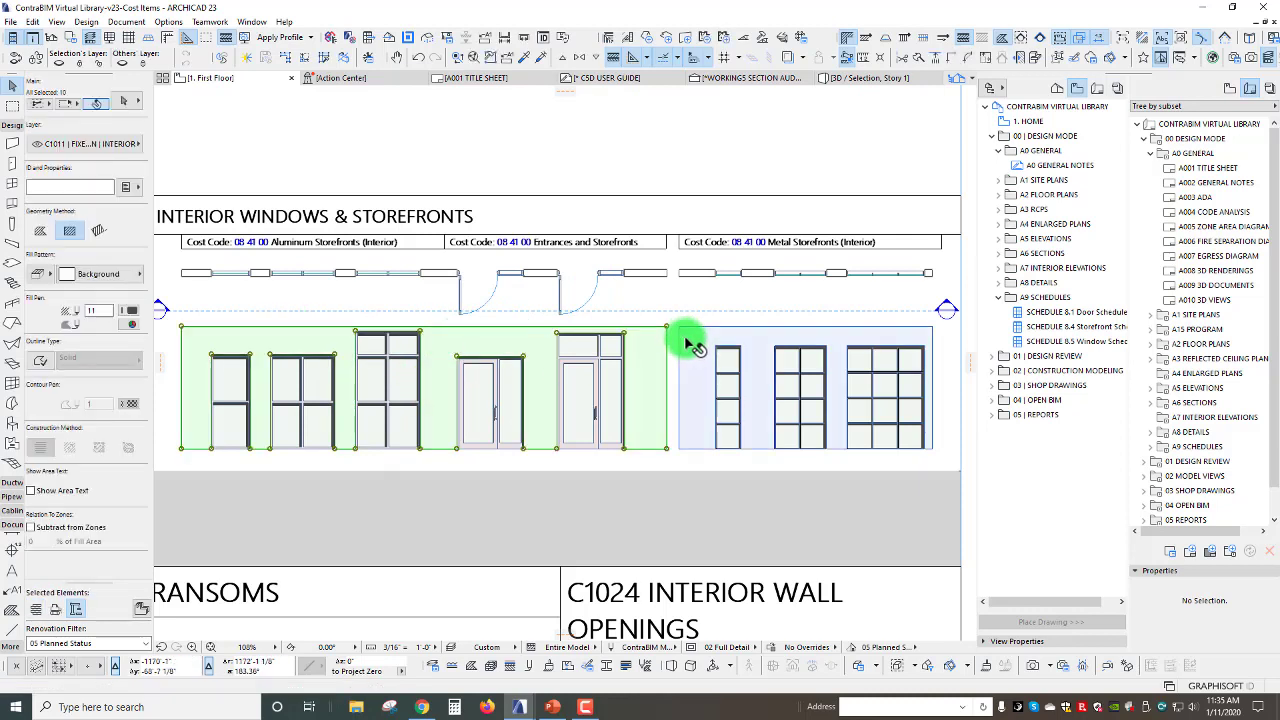
key(Escape)
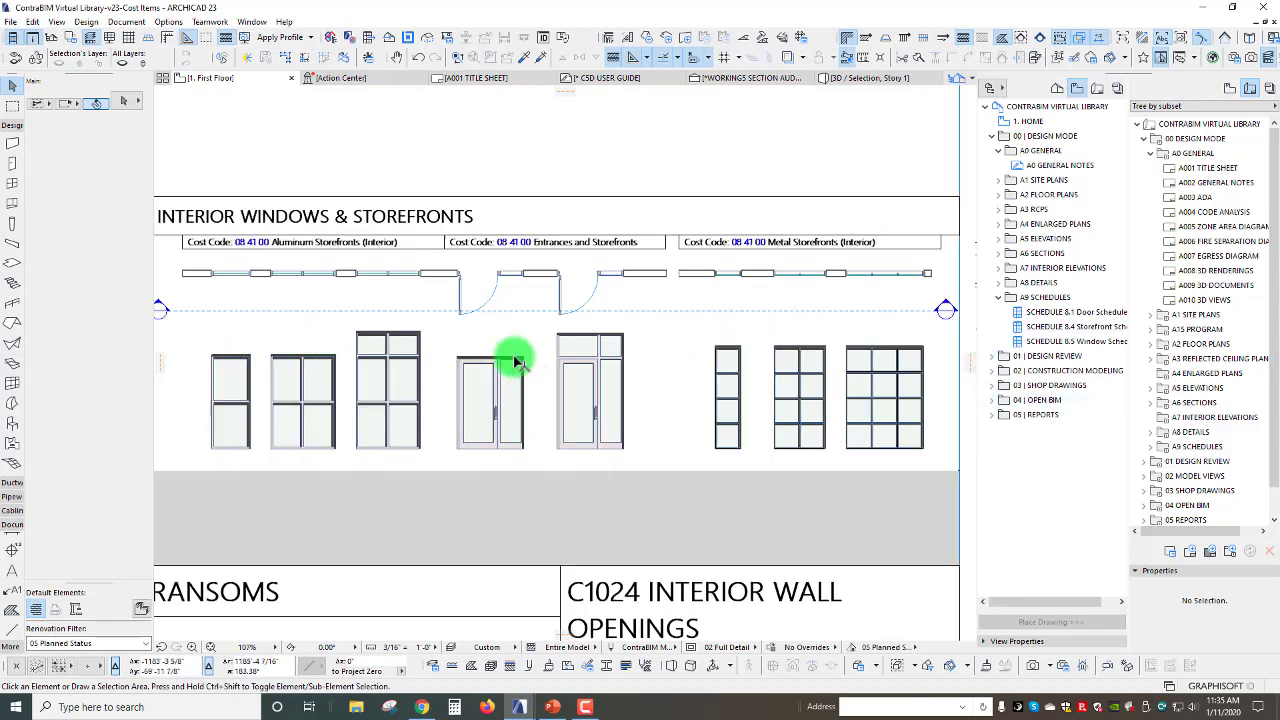
- Locate the straight and U-shaped concrete stairs under C2011 Regular Stairs, cost code 03 31 60
scroll(514, 363, down, 6)
middle_drag(634, 323, 1057, 94)
middle_drag(565, 430, 536, 187)
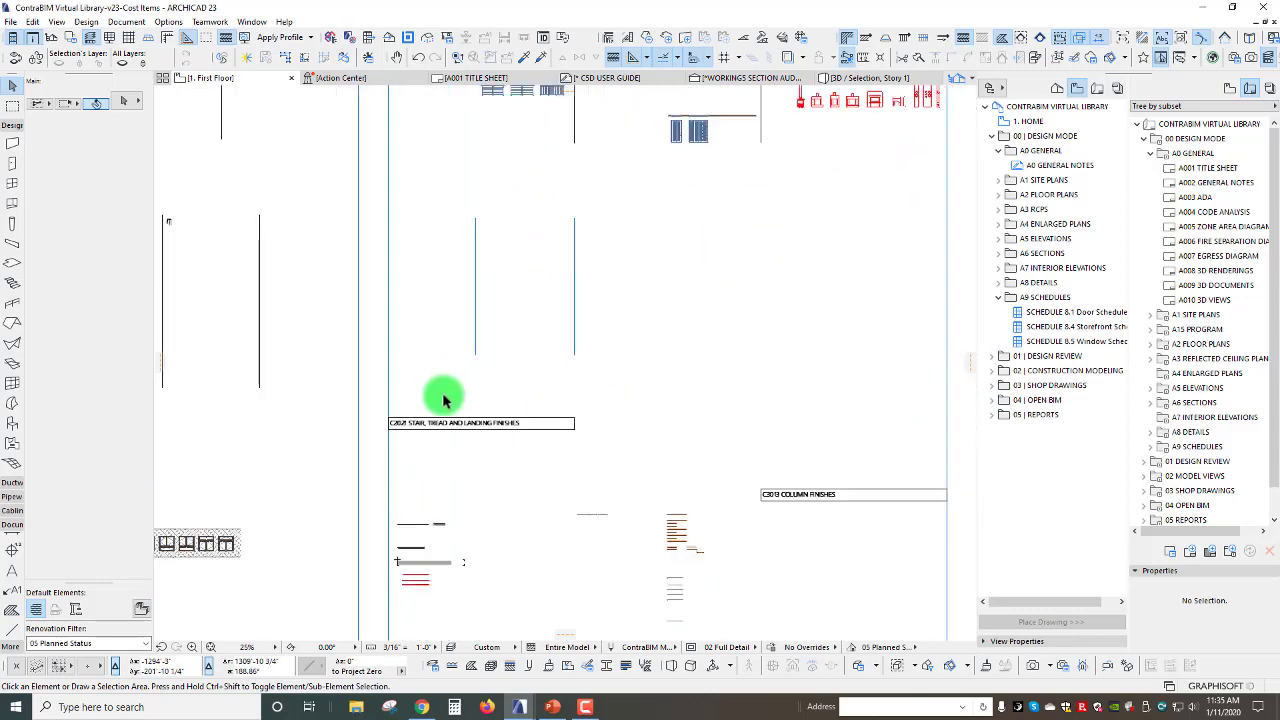
scroll(436, 515, up, 4)
scroll(429, 506, up, 2)
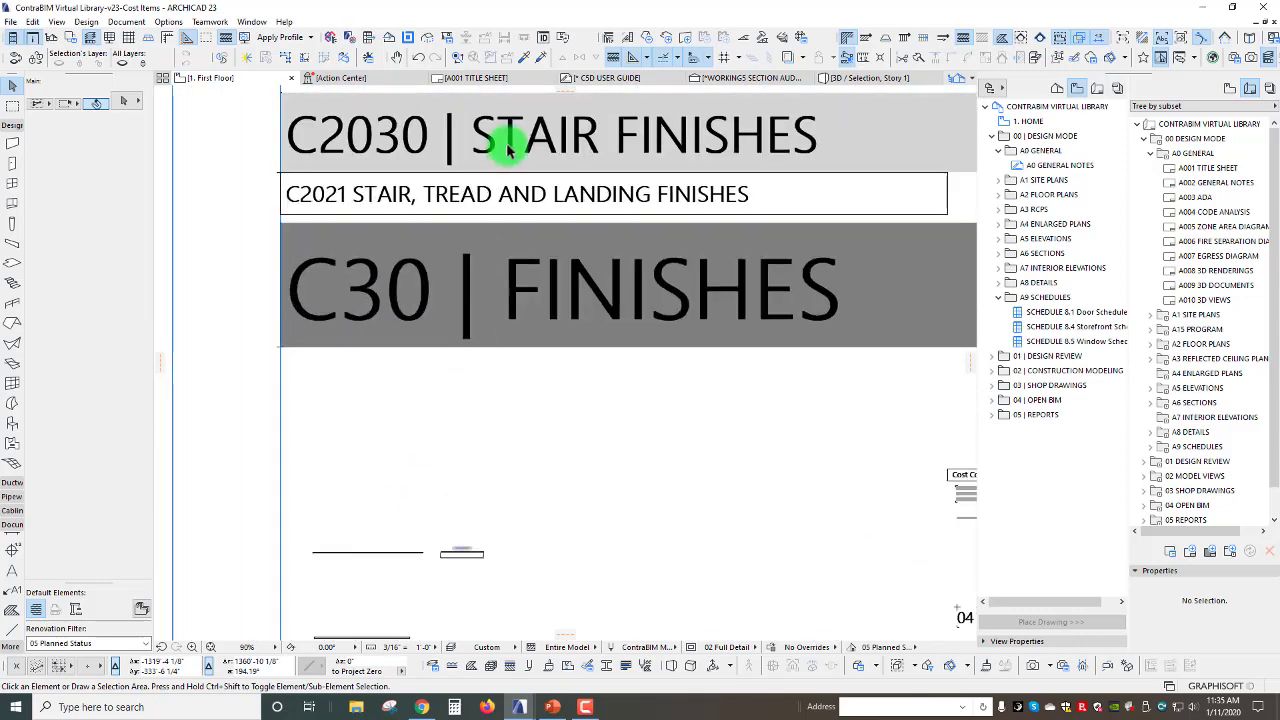
middle_drag(491, 460, 491, 589)
middle_drag(497, 269, 486, 622)
middle_drag(513, 182, 580, 663)
scroll(408, 525, up, 5)
middle_drag(418, 530, 435, 325)
scroll(463, 391, down, 1)
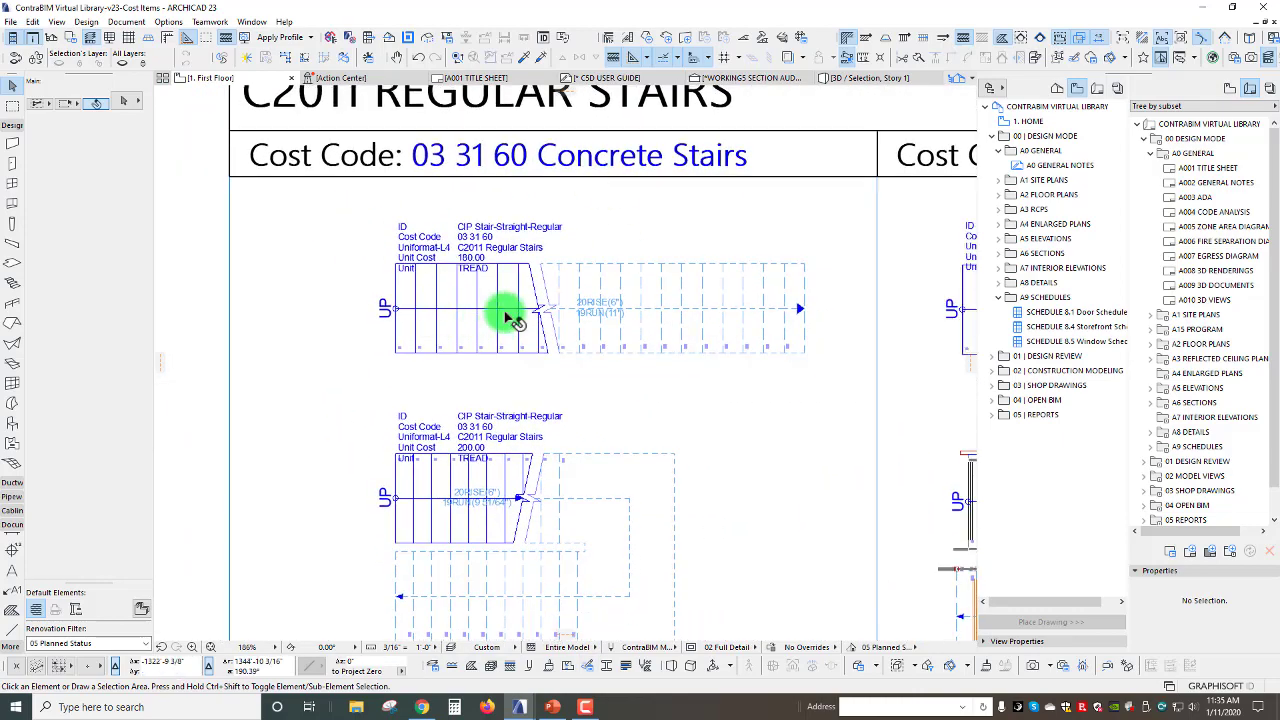
scroll(497, 390, down, 2)
middle_drag(497, 390, 490, 353)
scroll(490, 353, up, 1)
middle_drag(497, 411, 498, 385)
scroll(500, 390, up, 1)
- Move the property labels of both concrete stairs up so they clear the stair outlines, and deselect them
click(418, 259)
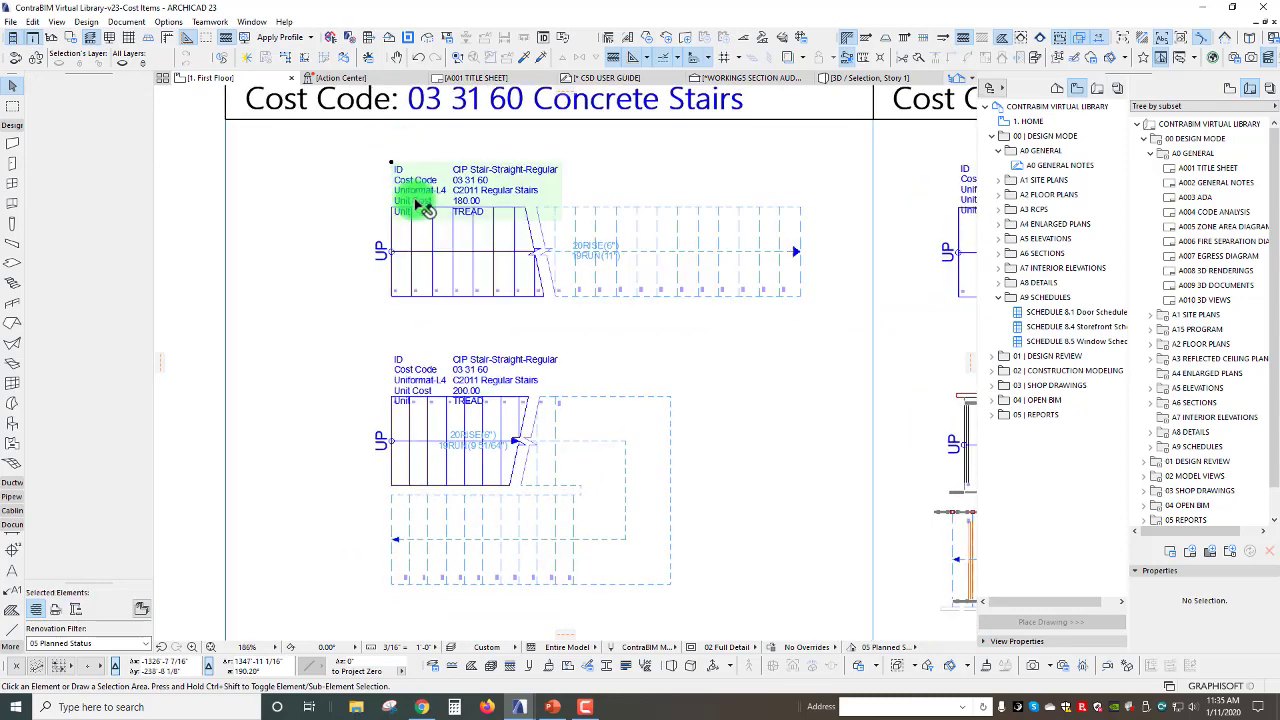
click(400, 364)
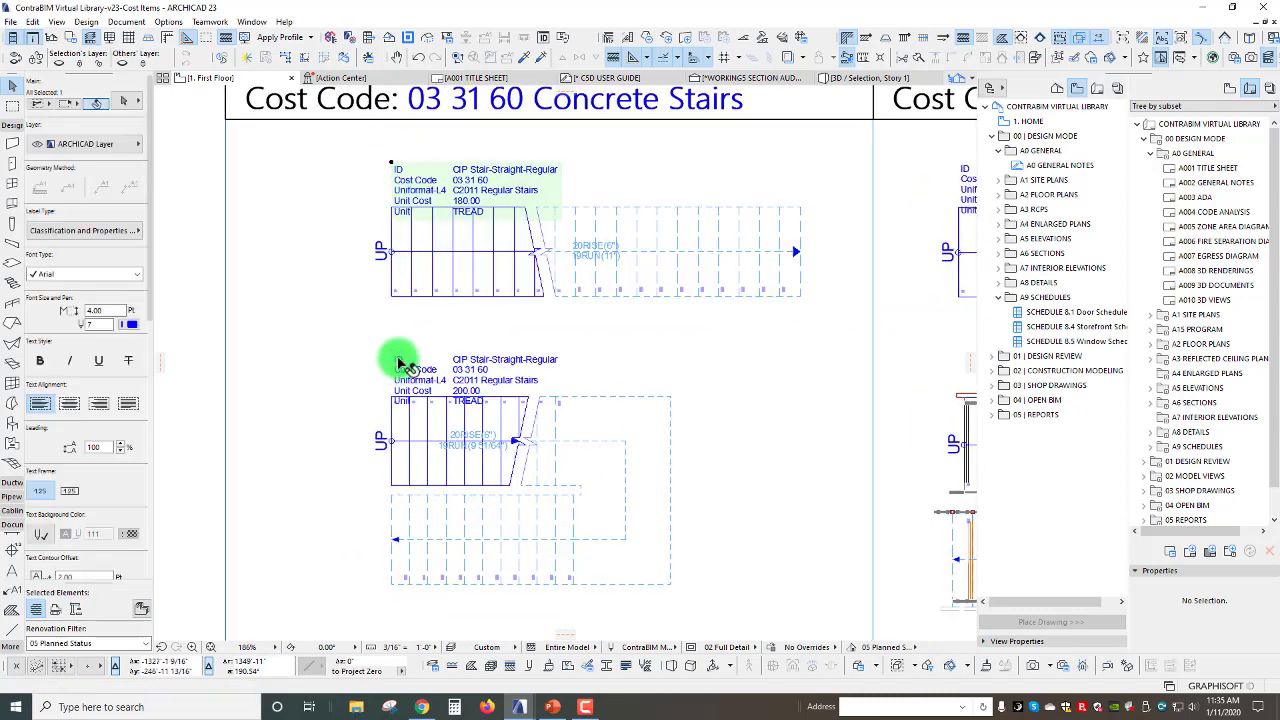
drag(396, 354, 400, 329)
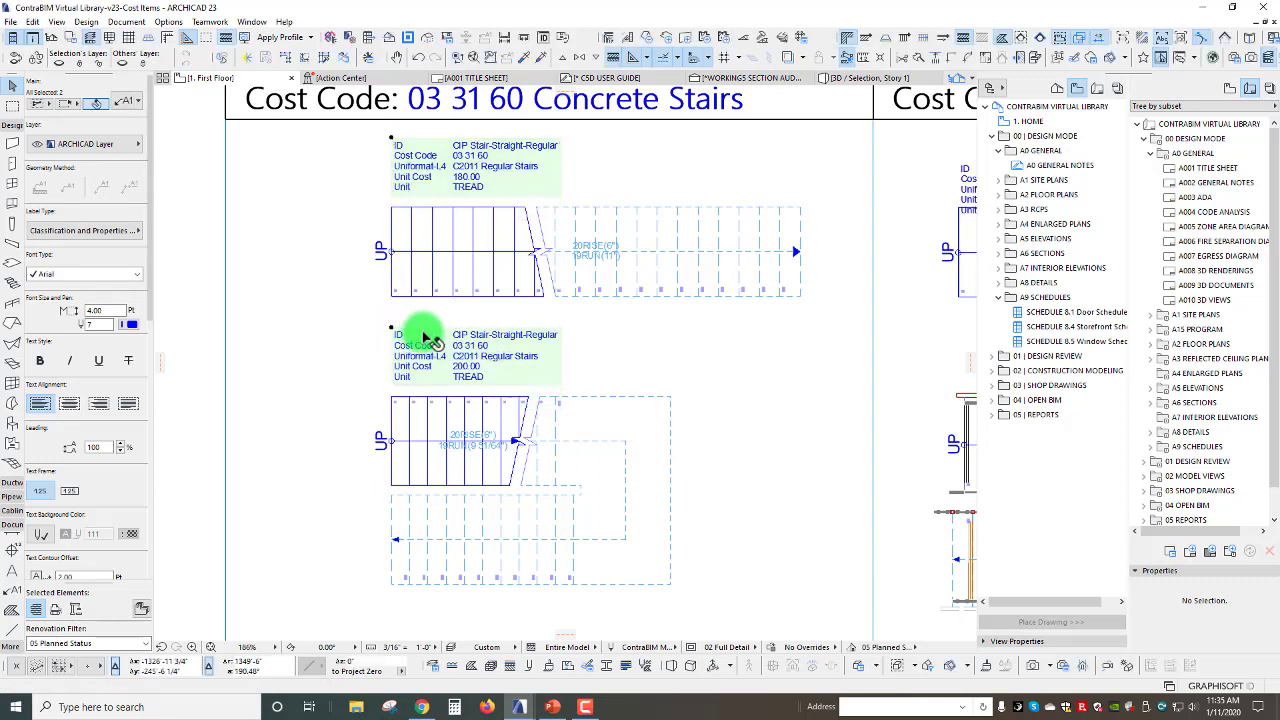
click(652, 163)
middle_drag(531, 293, 527, 311)
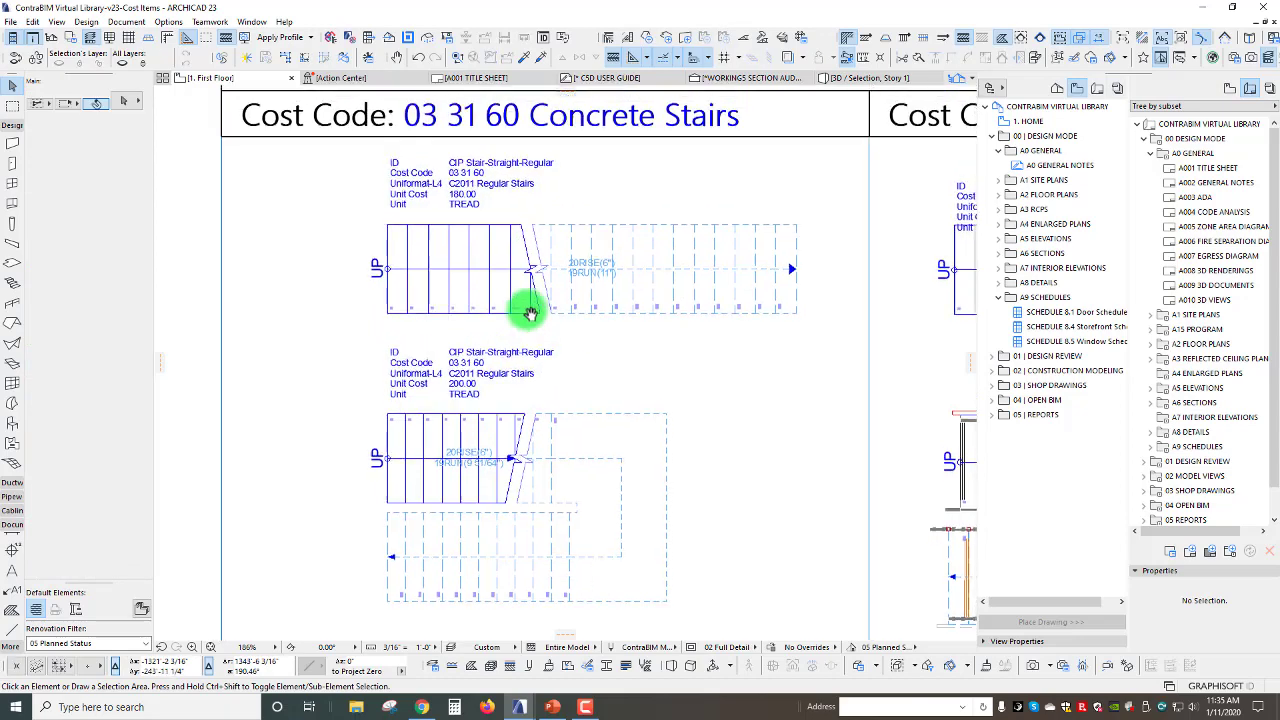
- Show only the straight concrete stair in 3D and orbit to an angled view of the whole flight with its treads
click(446, 254)
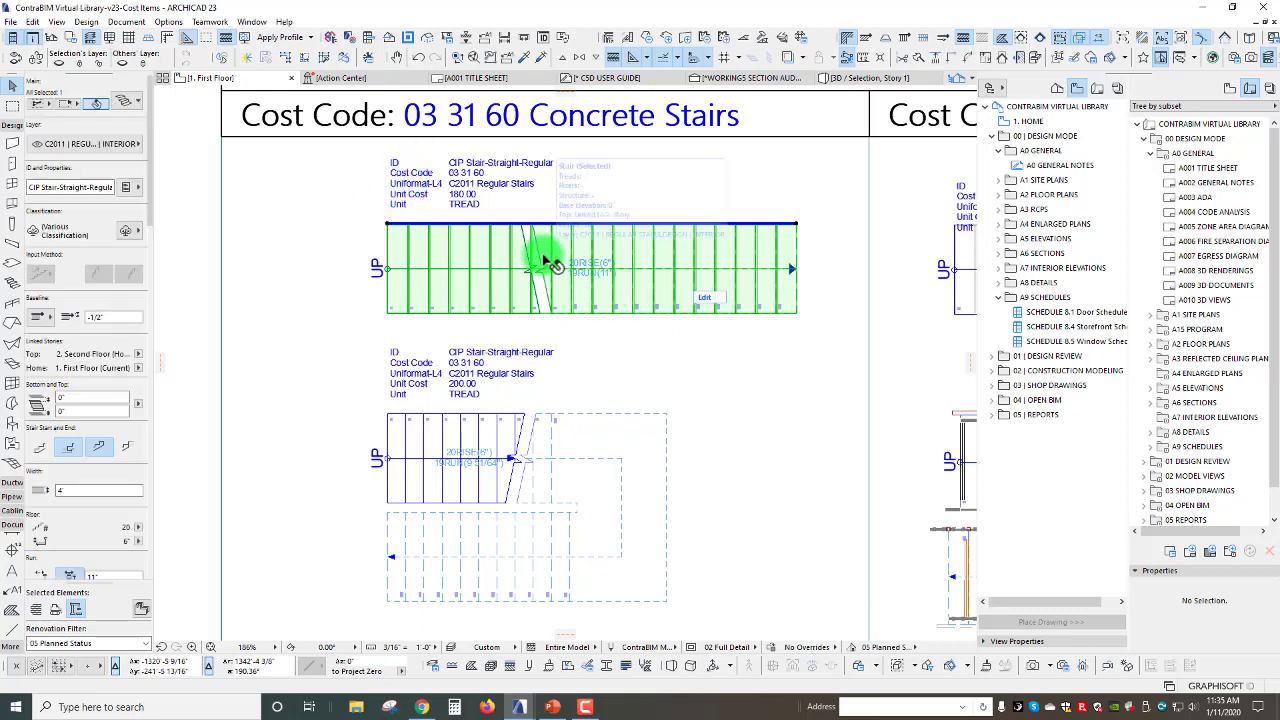
key(F5)
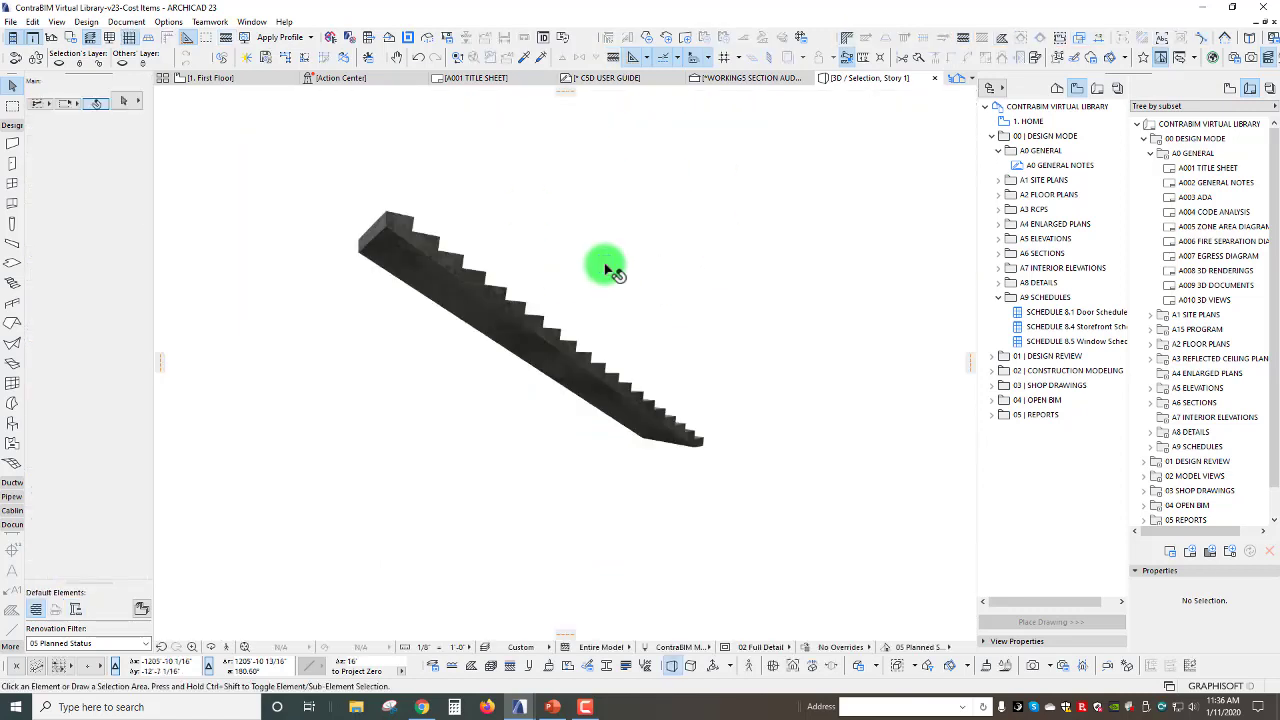
shift+middle_drag(604, 264, 606, 268)
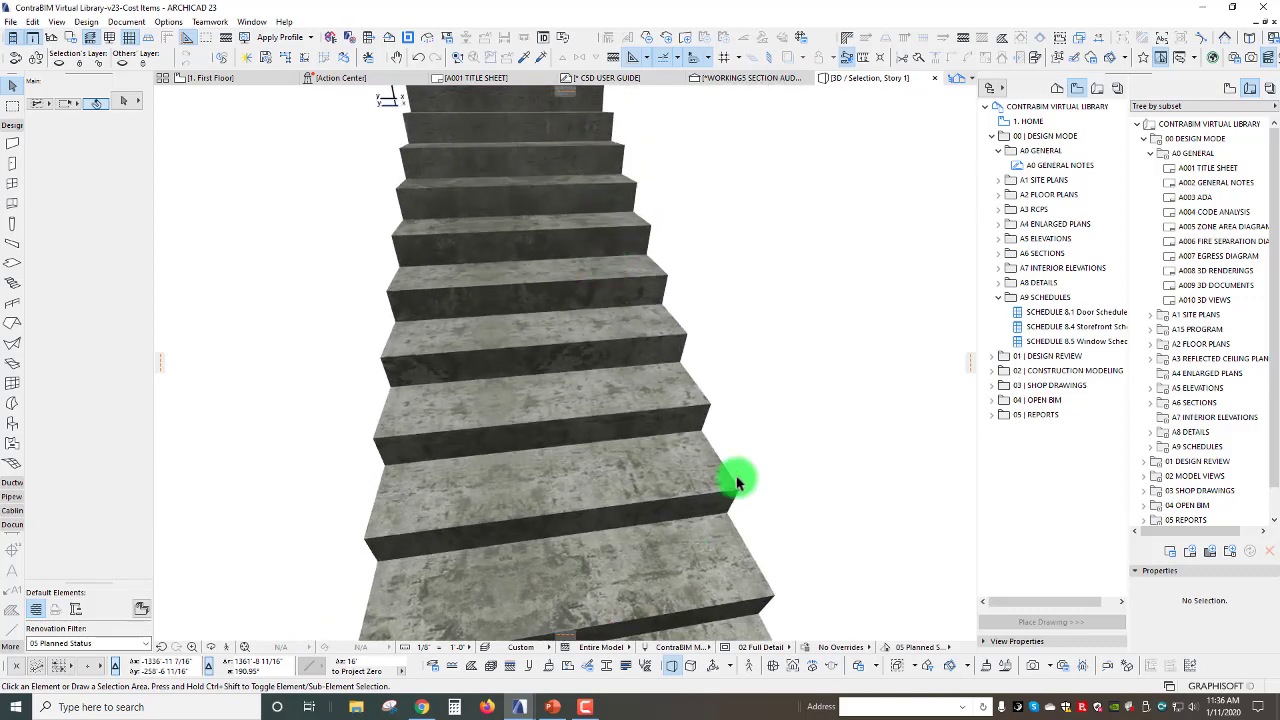
mouse_move(736, 477)
shift+middle_down()
mouse_move(677, 463)
mouse_move(775, 308)
shift+middle_up()
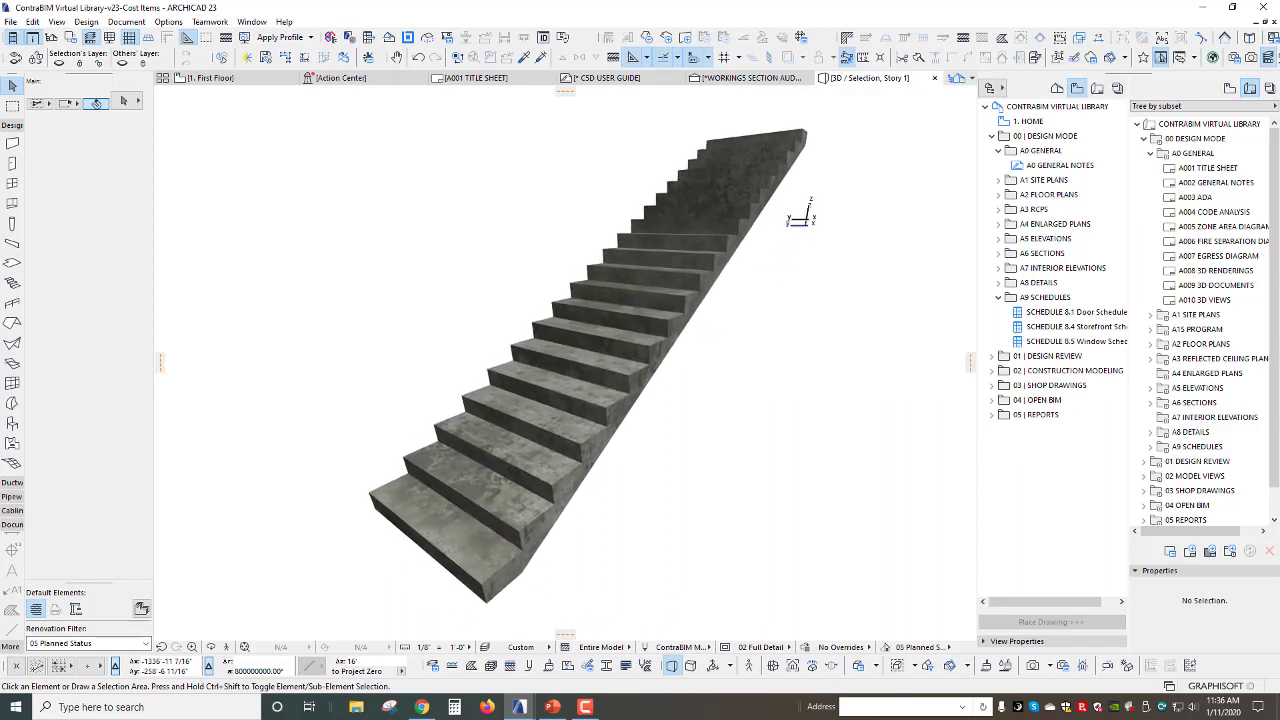
- Enclose the whole 3D stair in a rectangular marquee and copy that area as an image
click(13, 117)
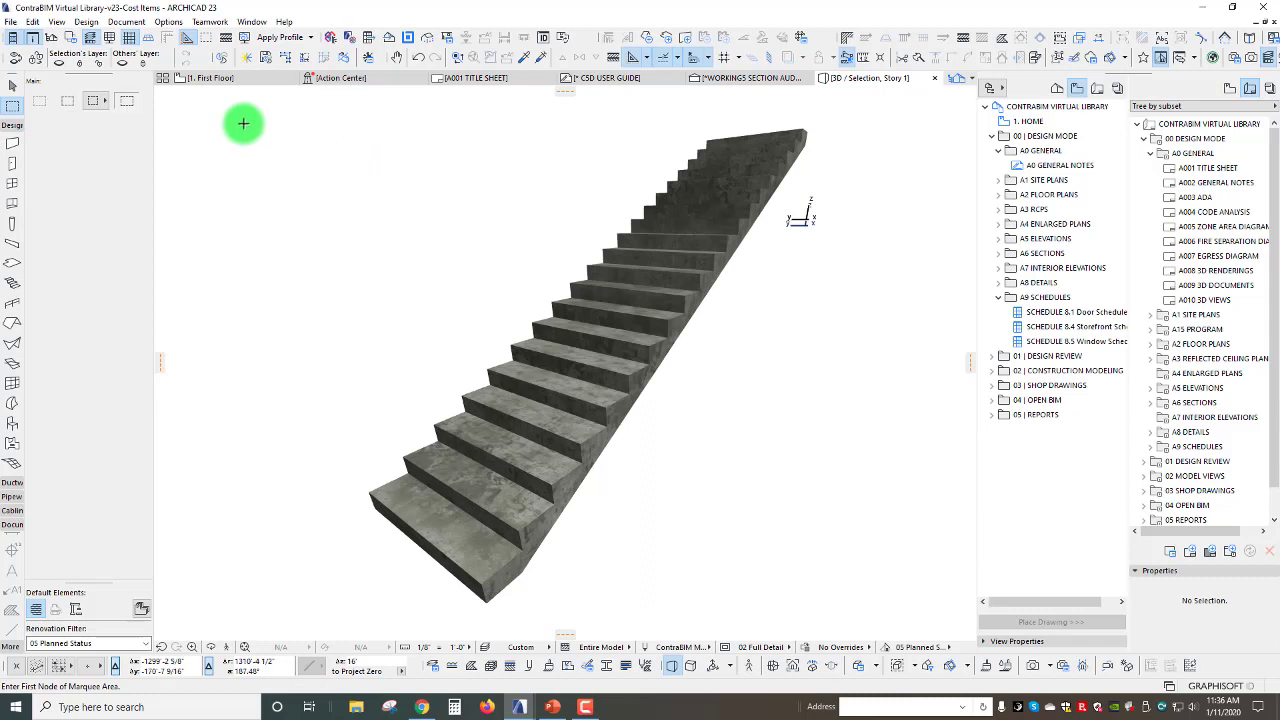
click(318, 110)
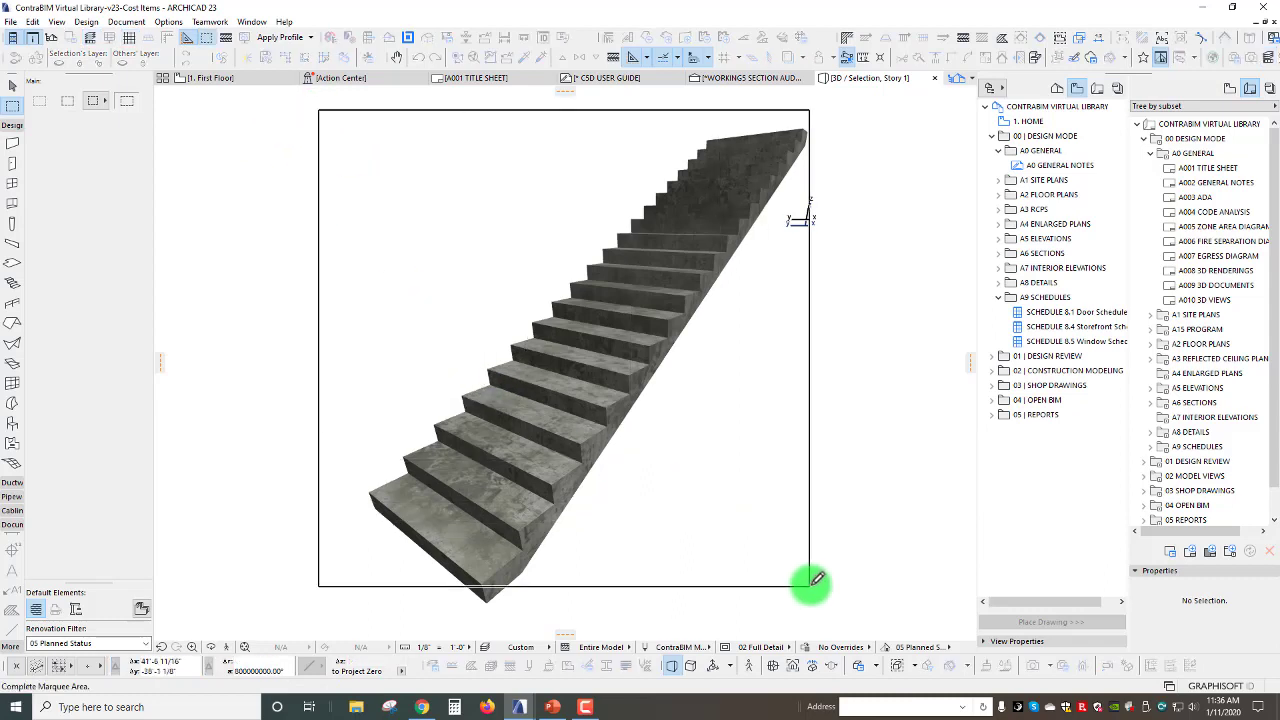
click(824, 613)
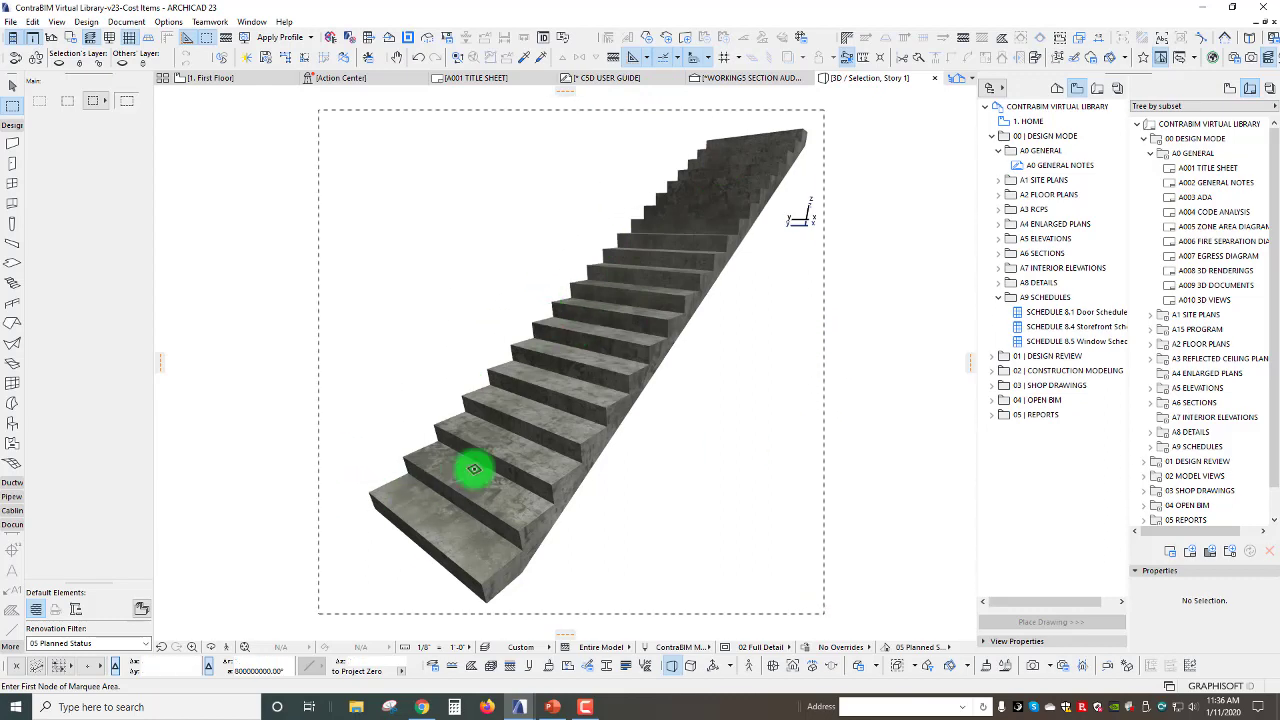
- Paste the copied stair image into the First Floor plan over the C2011 Regular Stairs section
click(222, 77)
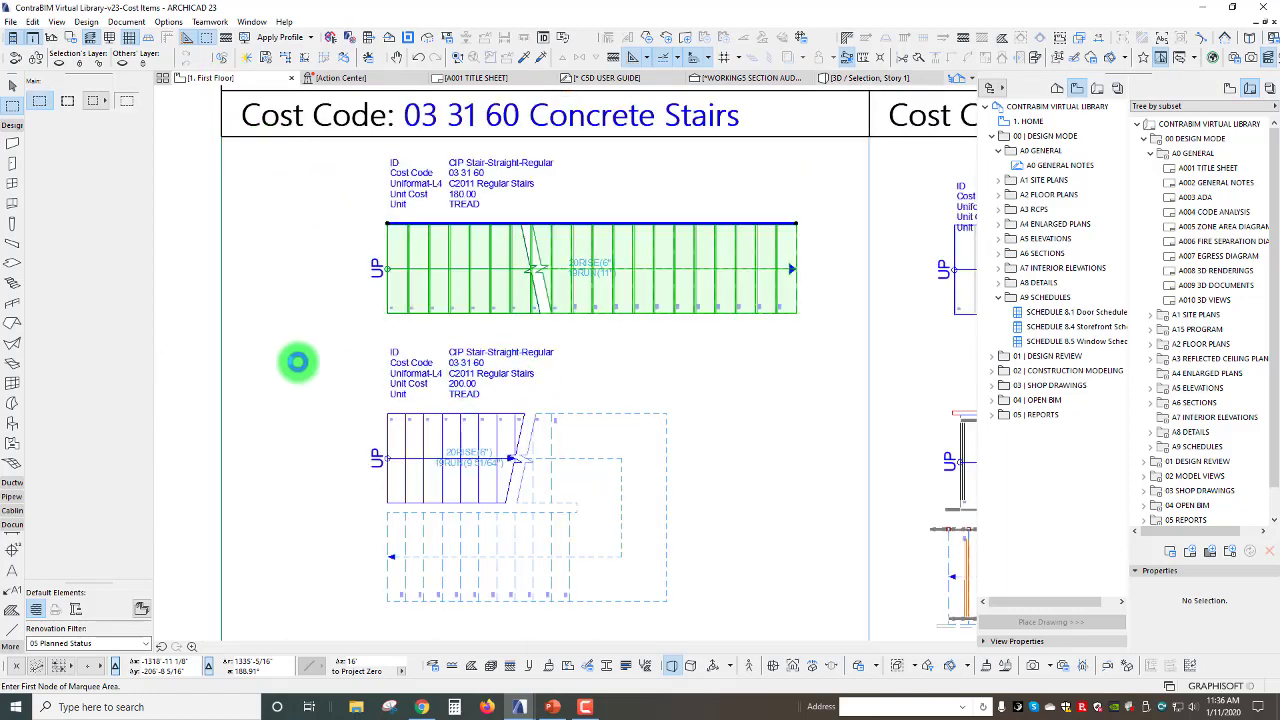
click(297, 362)
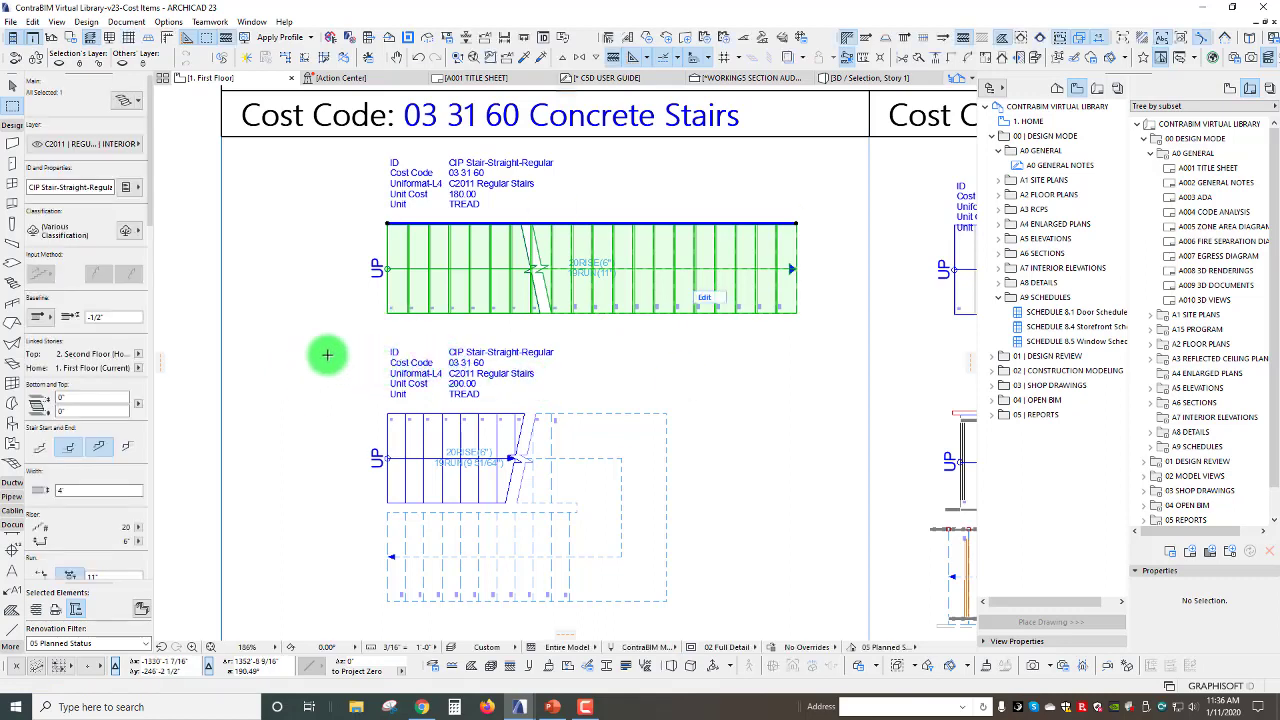
key(ctrl+v)
scroll(372, 366, down, 5)
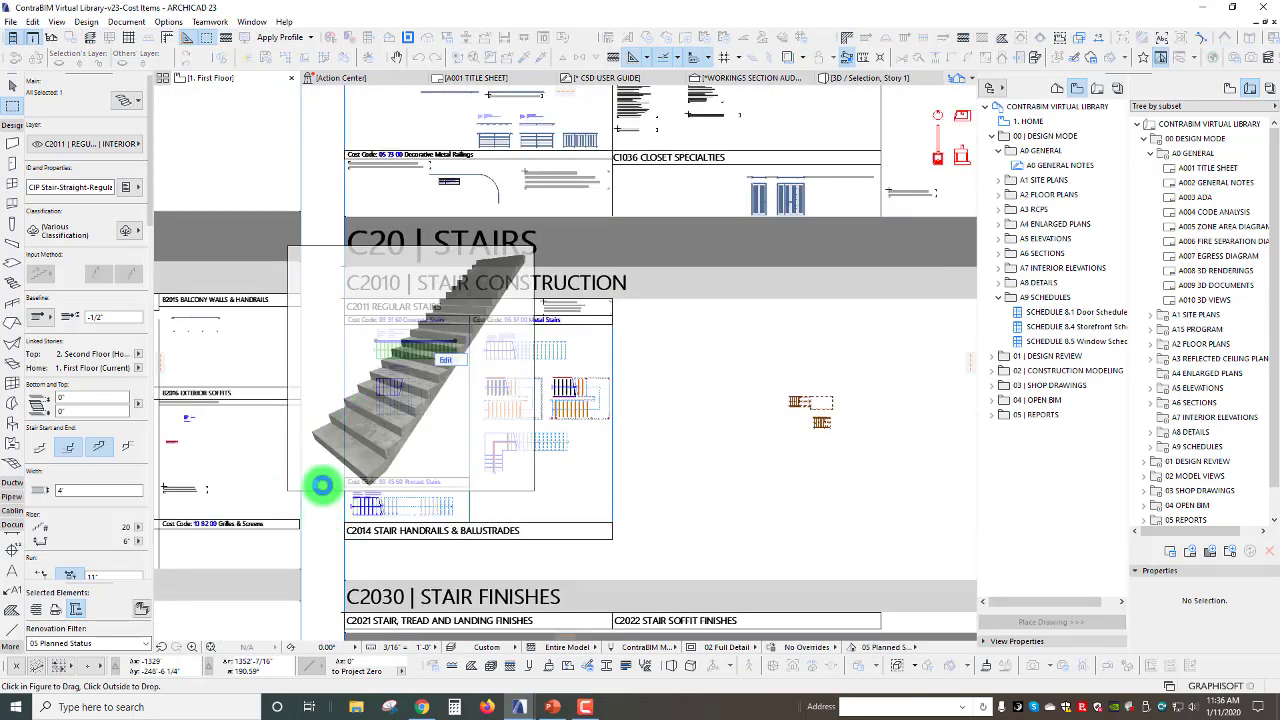
click(320, 437)
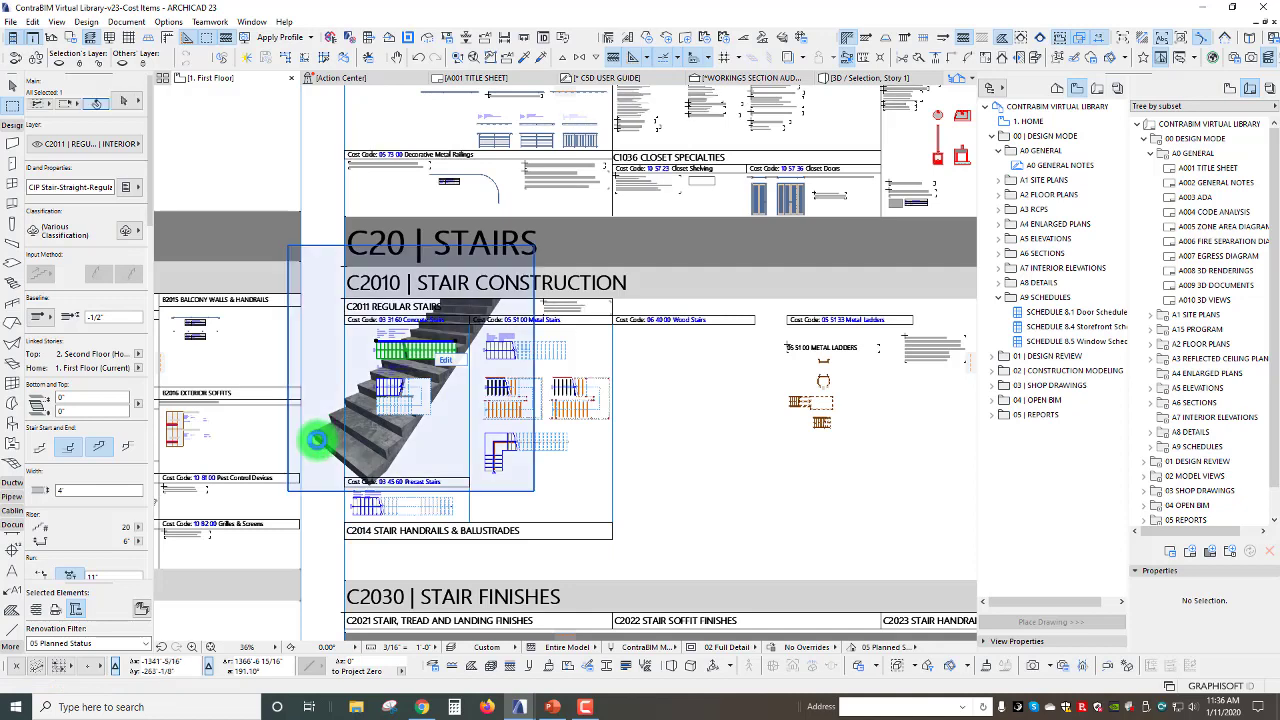
- Shrink the pasted stair image proportionally to about 4'-11" square
click(534, 245)
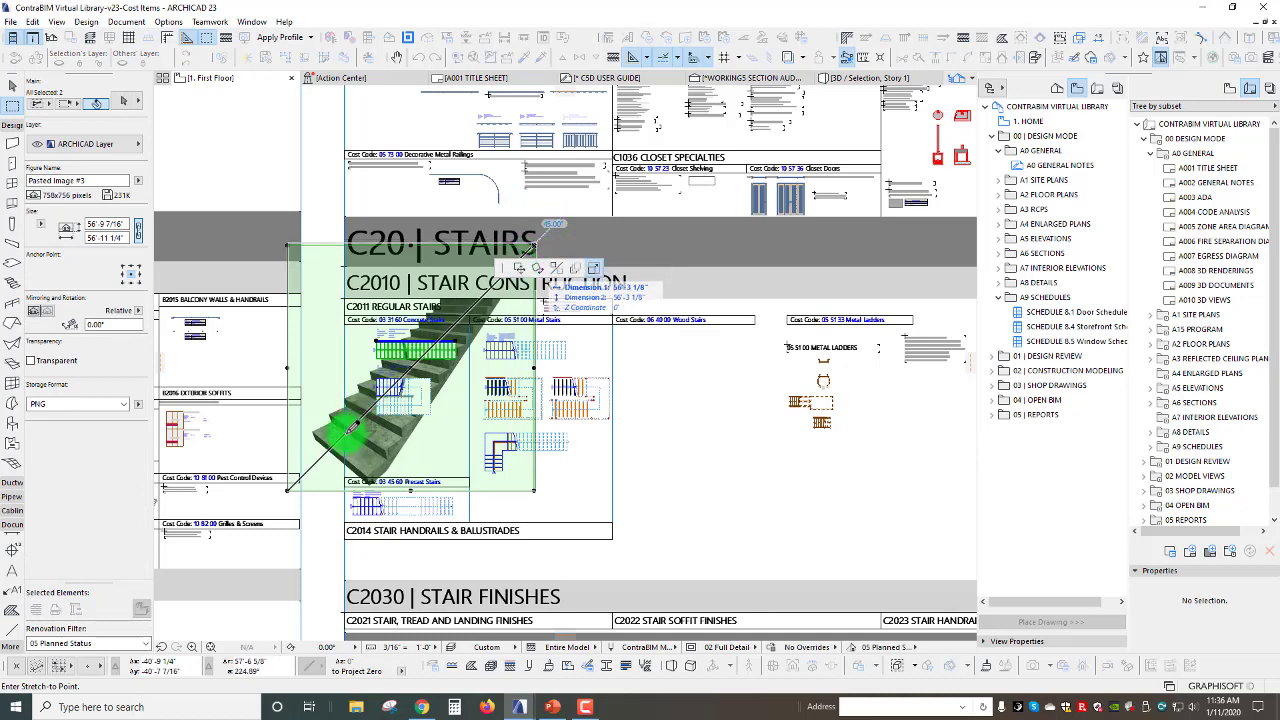
click(305, 477)
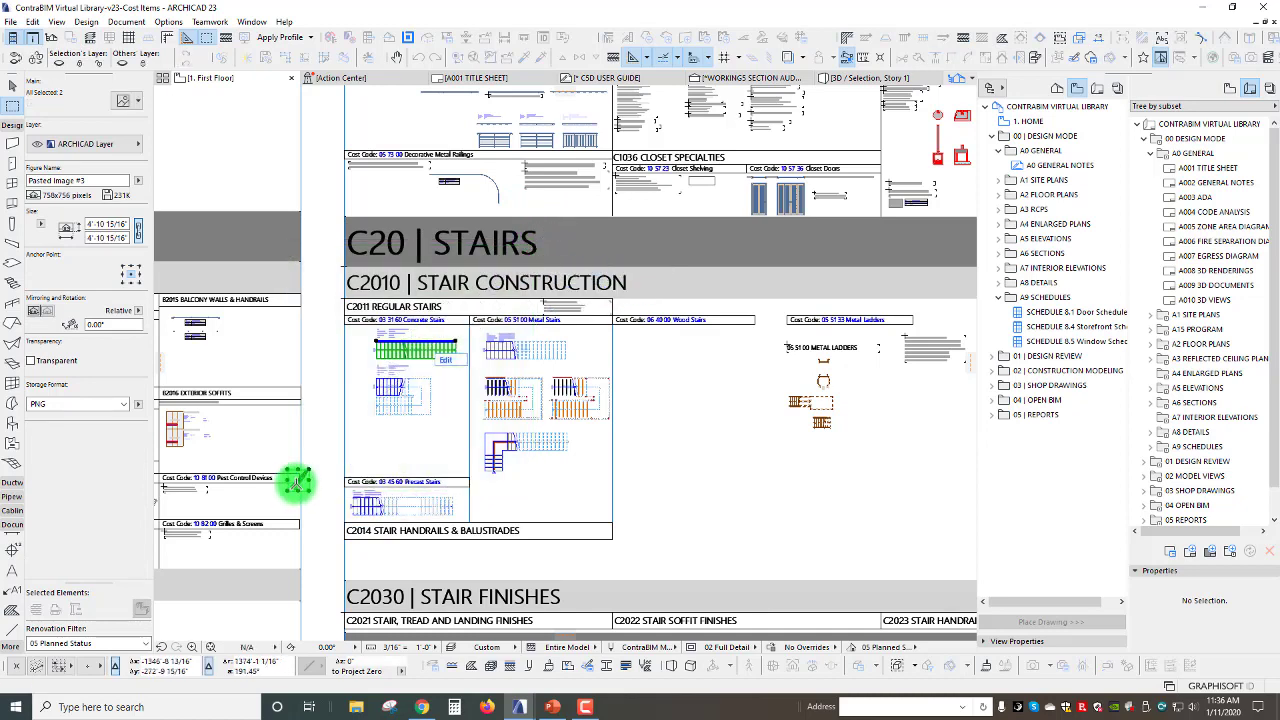
key(Escape)
- Move the small stair image beside the straight concrete stair's UP end in plan and deselect it
click(298, 478)
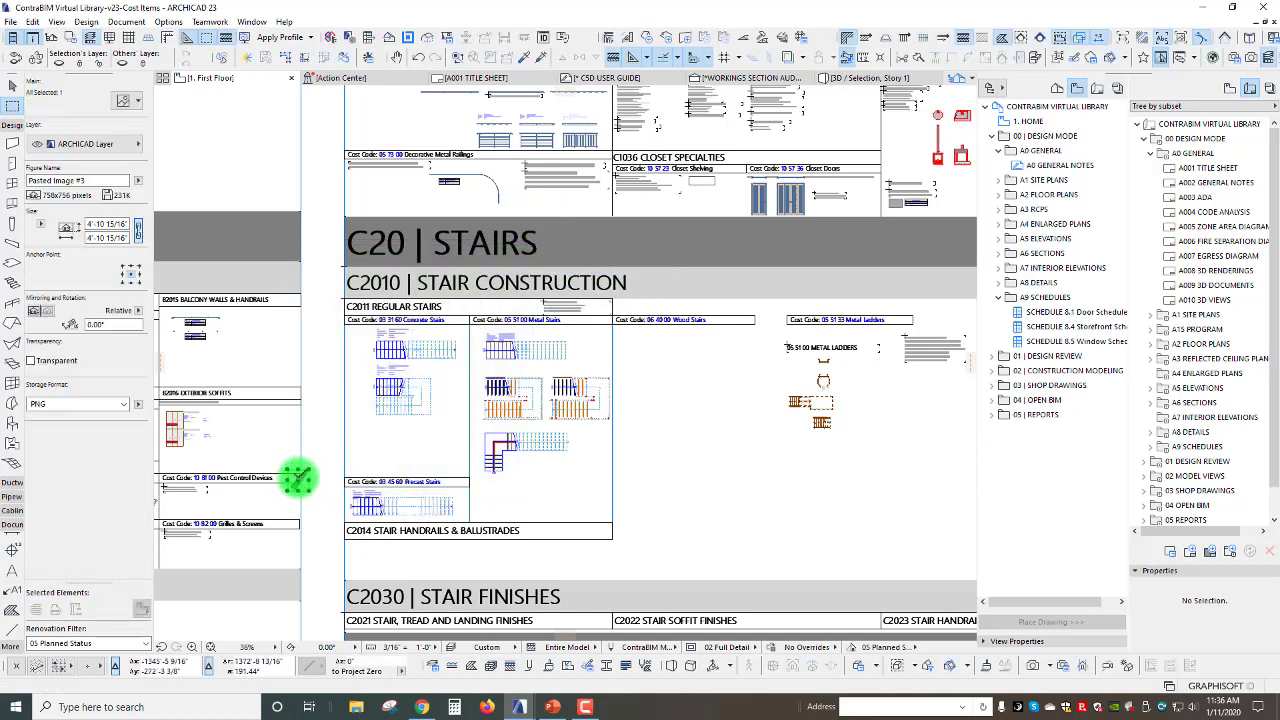
scroll(350, 340, up, 6)
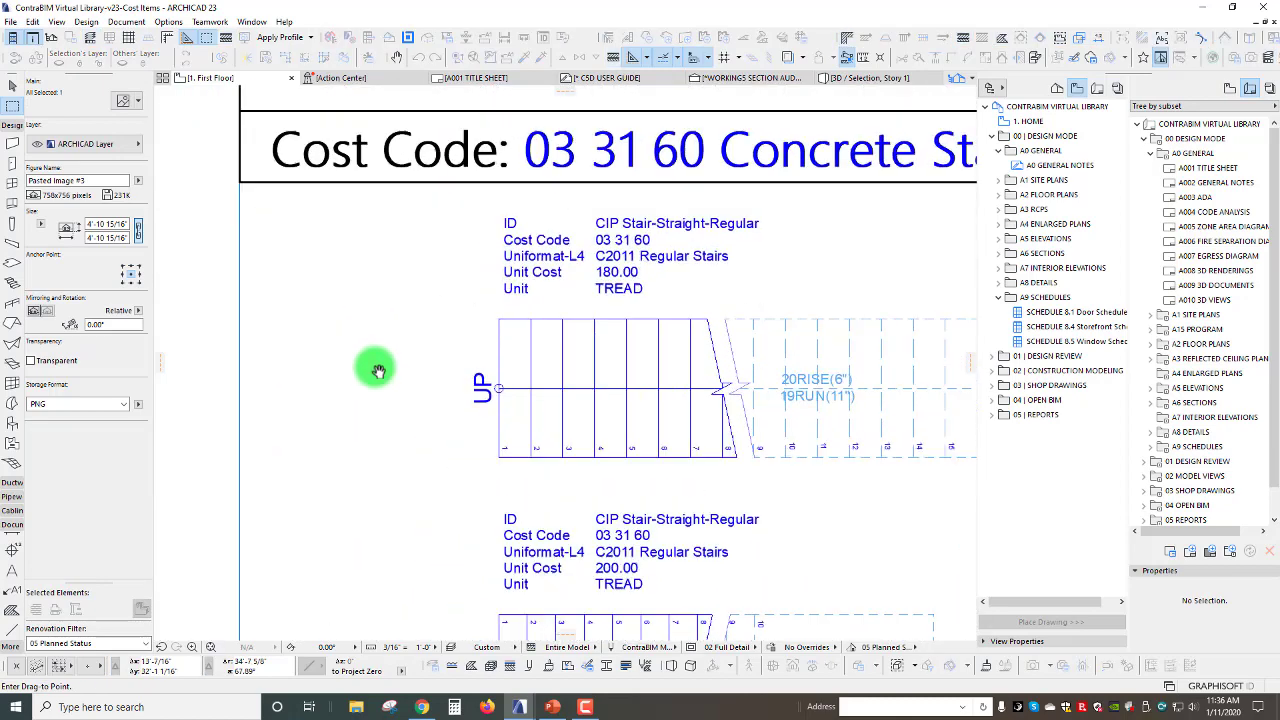
click(314, 357)
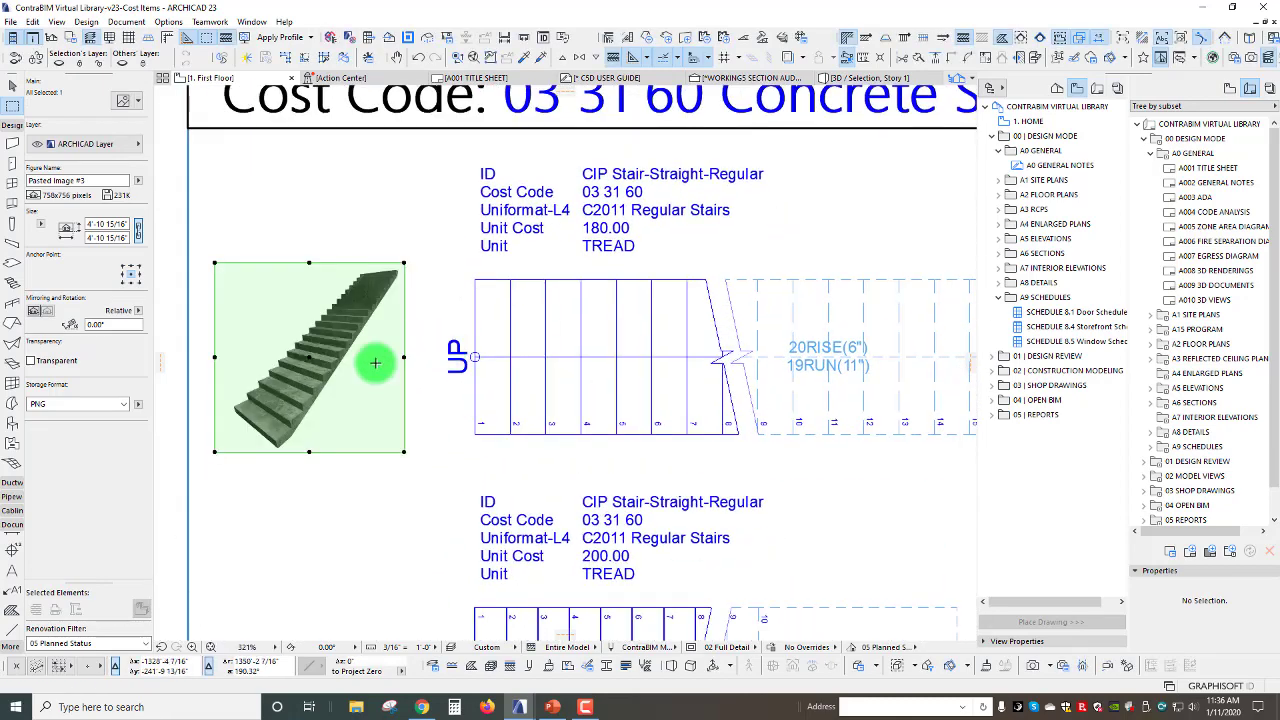
key(Escape)
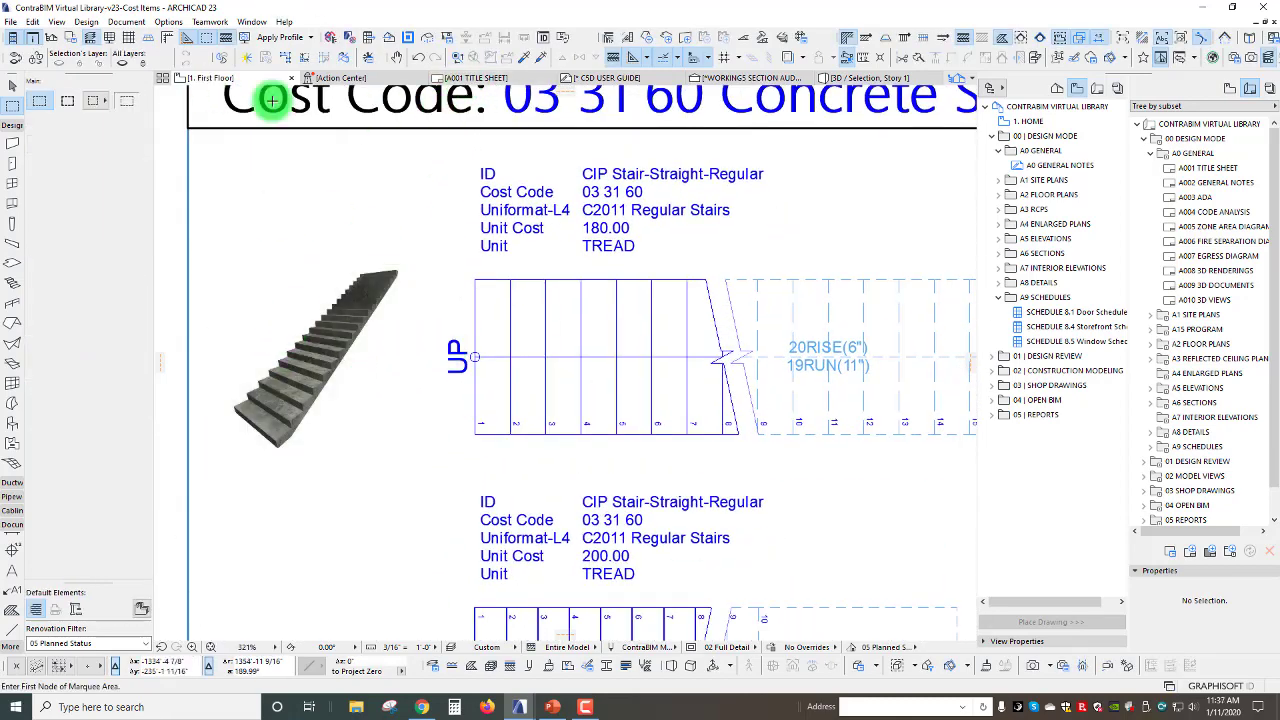
- Switch to the 3D window of the stair and set its 3D style to Technical Drawing
click(845, 78)
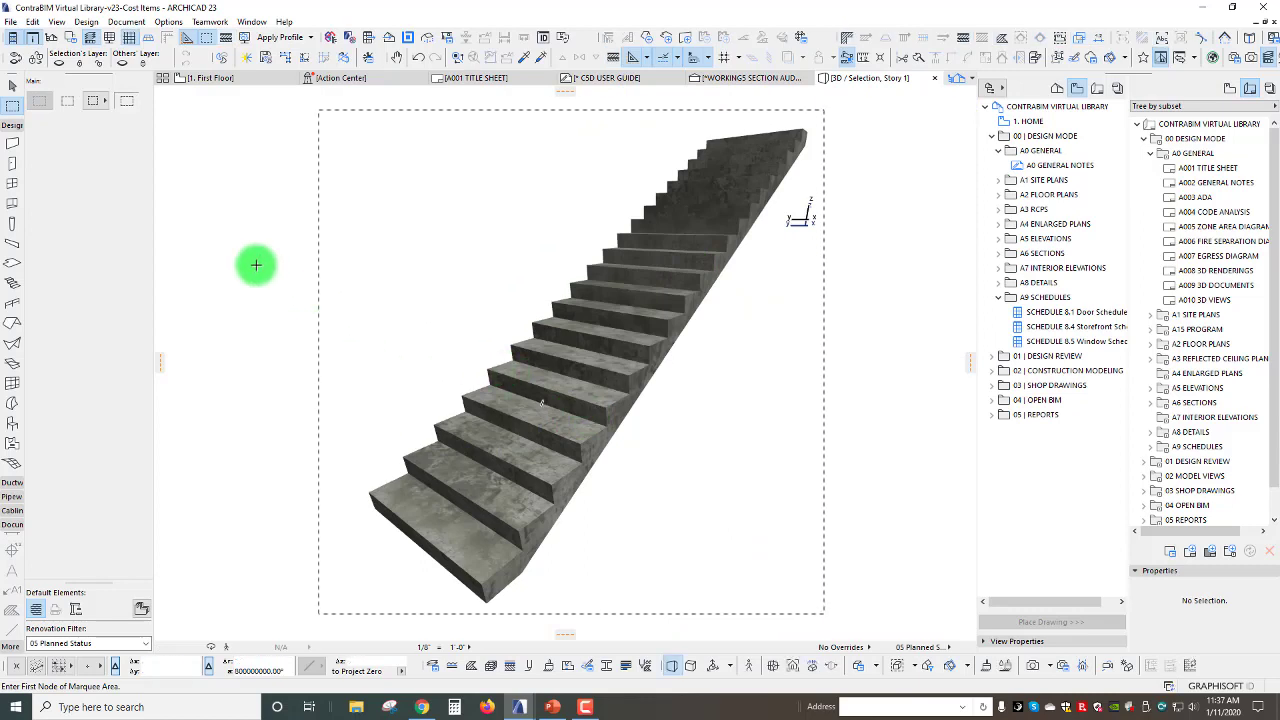
right_click(241, 203)
mouse_move(280, 219)
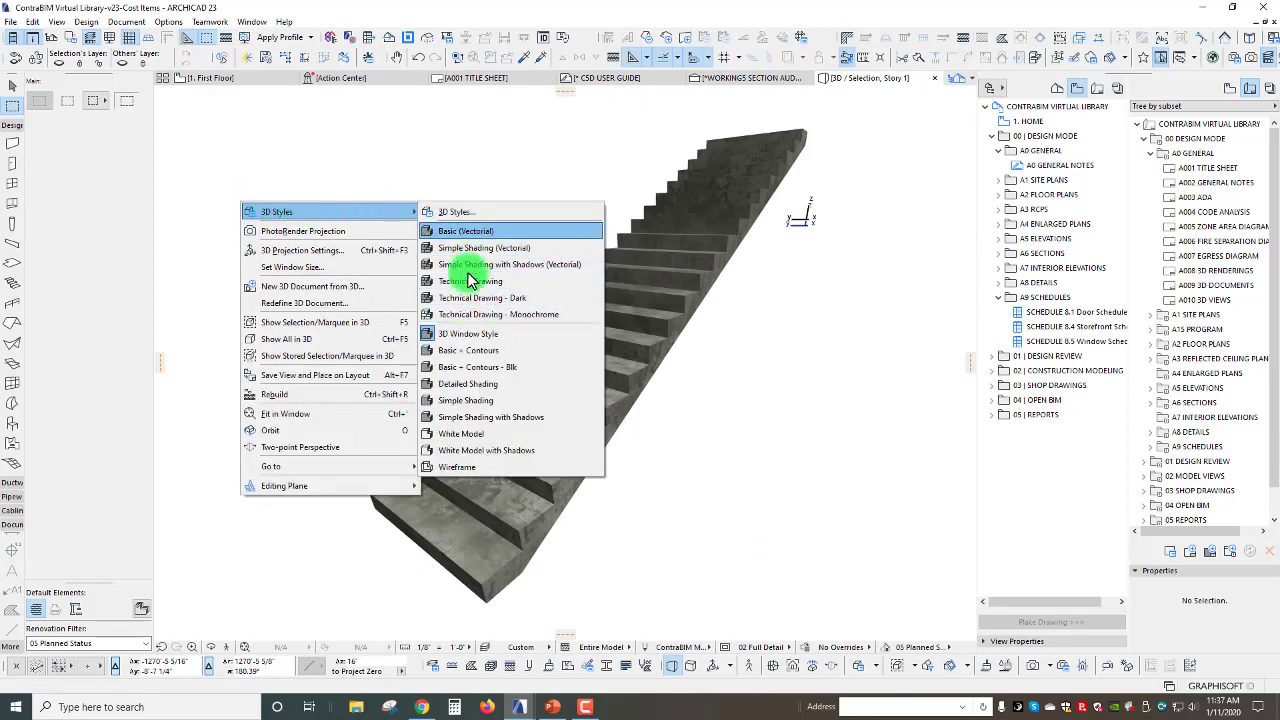
key(Down)
key(Down)
key(Down)
key(Down)
key(Down)
key(Up)
key(Up)
key(Up)
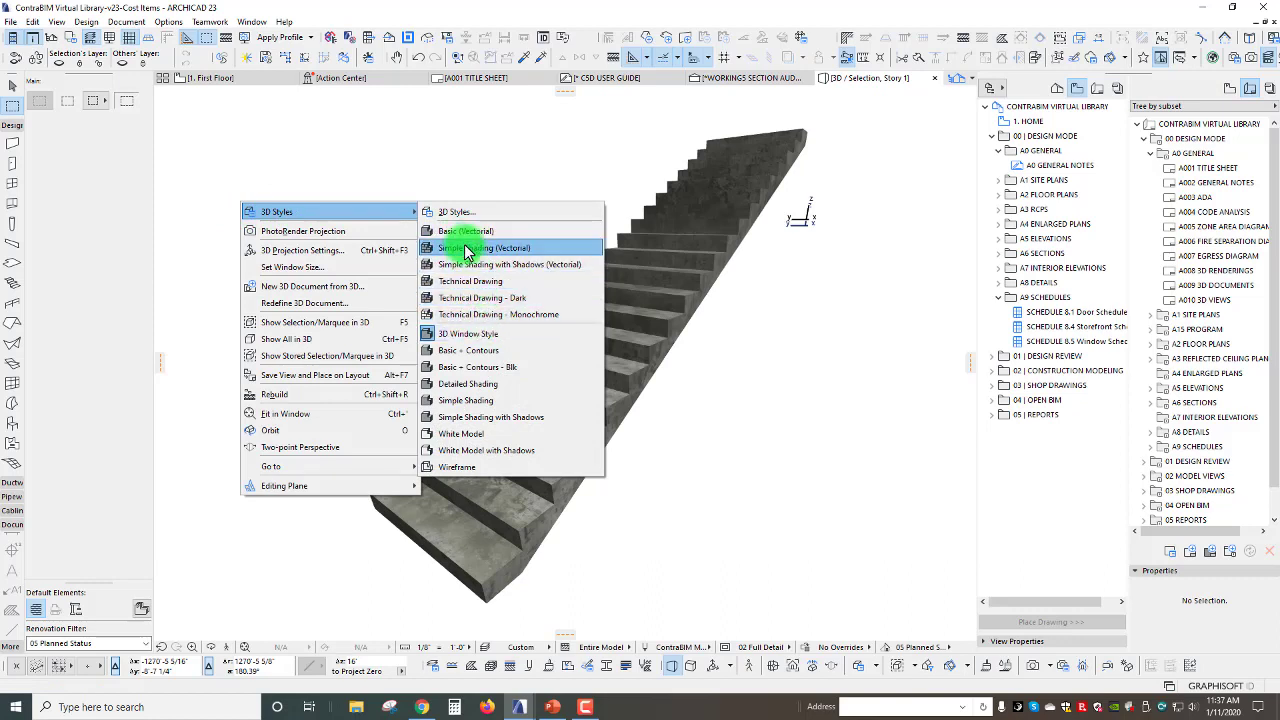
click(470, 290)
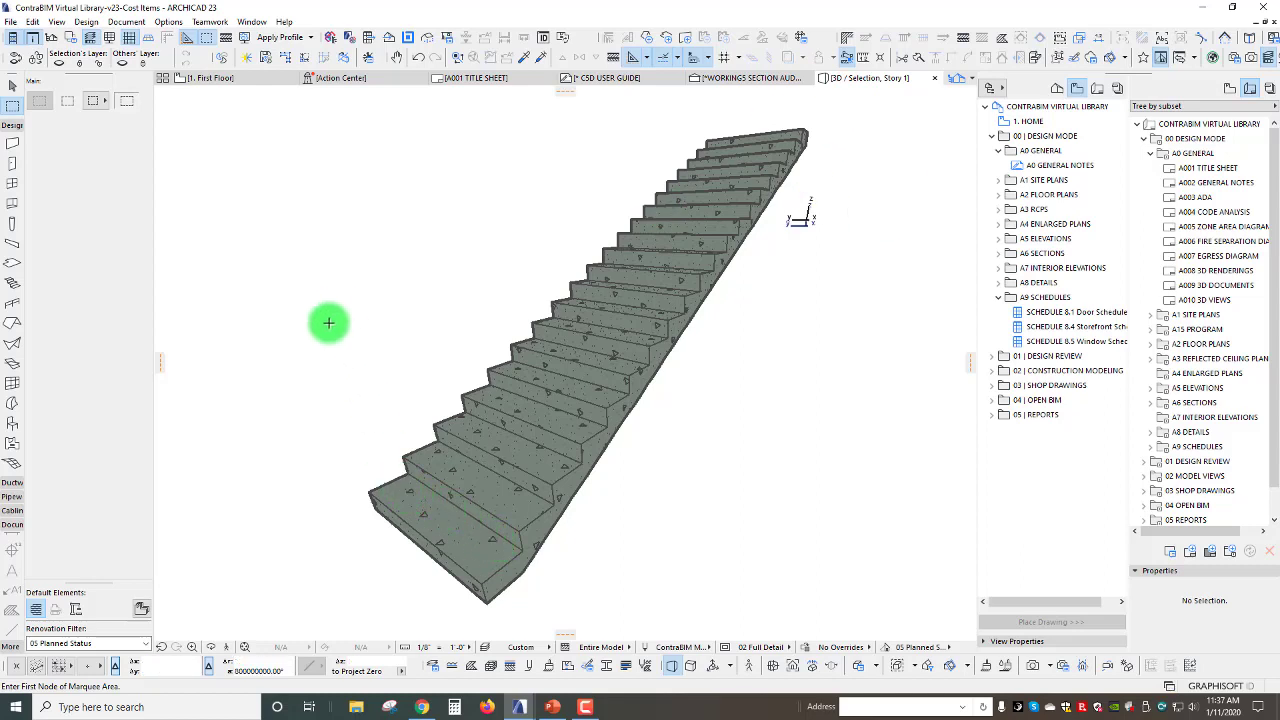
- Enclose the whole 3D stair in a rectangular marquee and open the copy options for that area
click(699, 673)
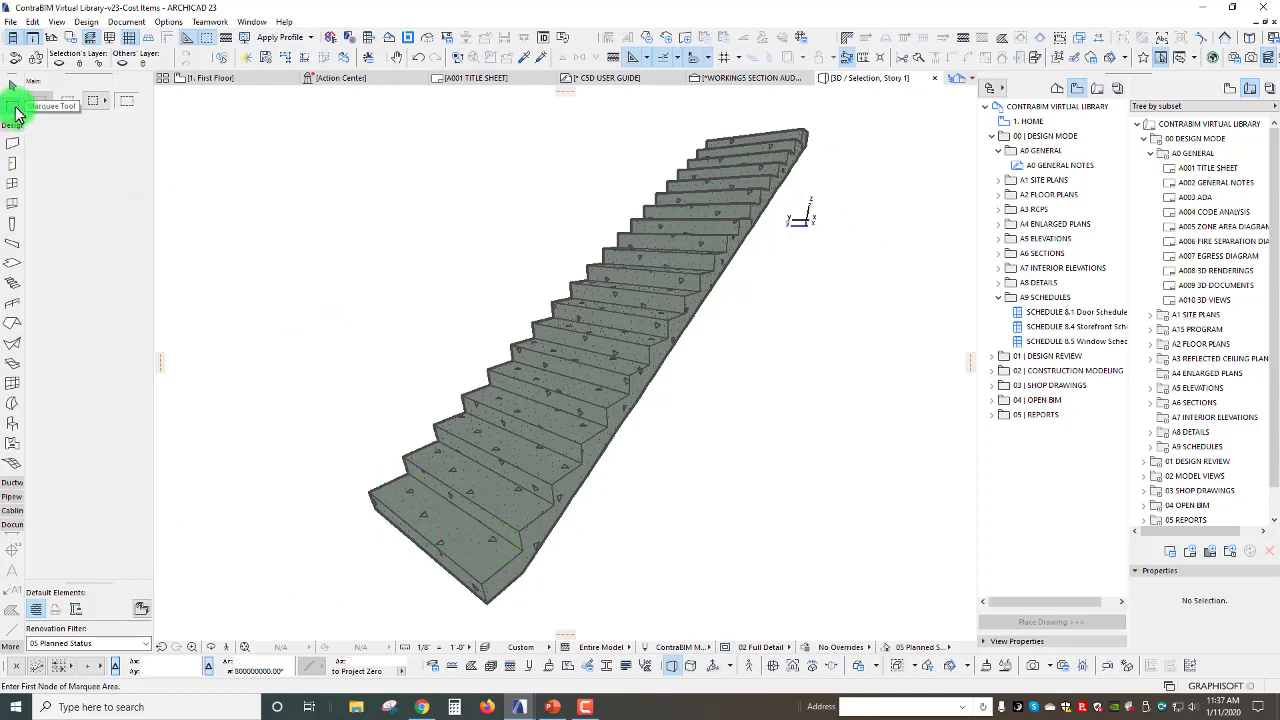
drag(301, 103, 822, 603)
click(823, 603)
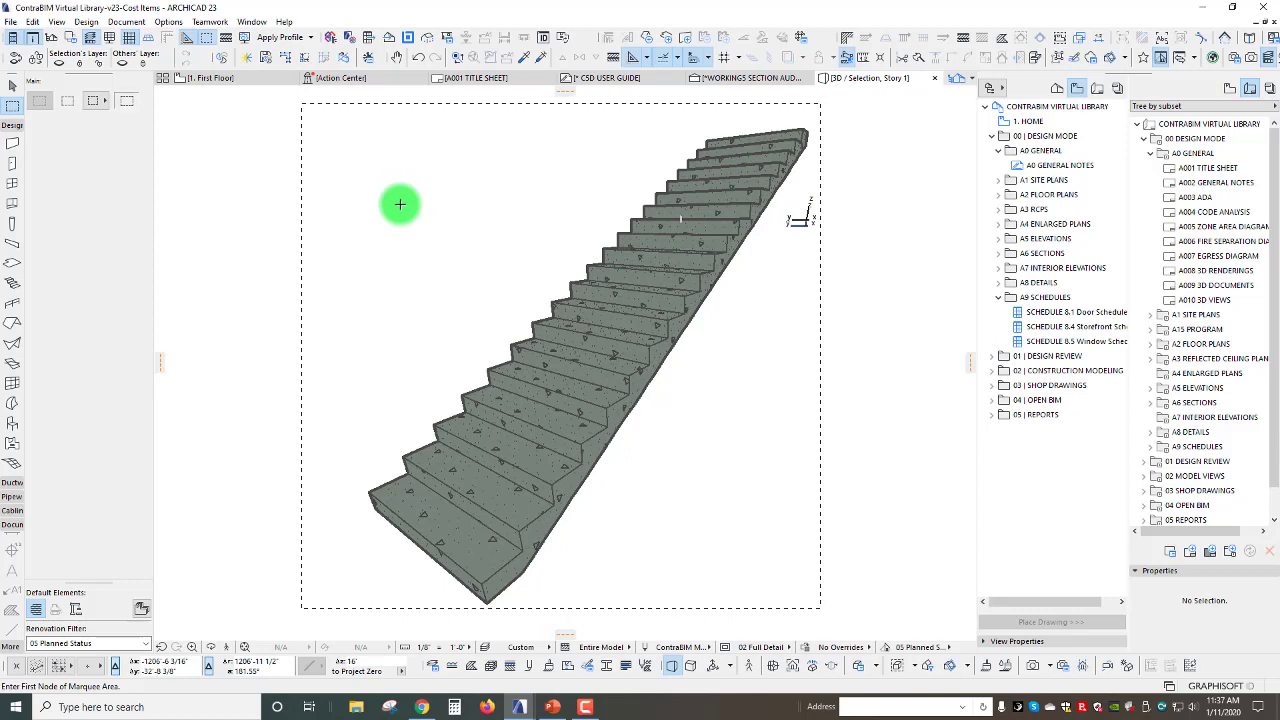
key(ctrl+c)
drag(477, 212, 460, 250)
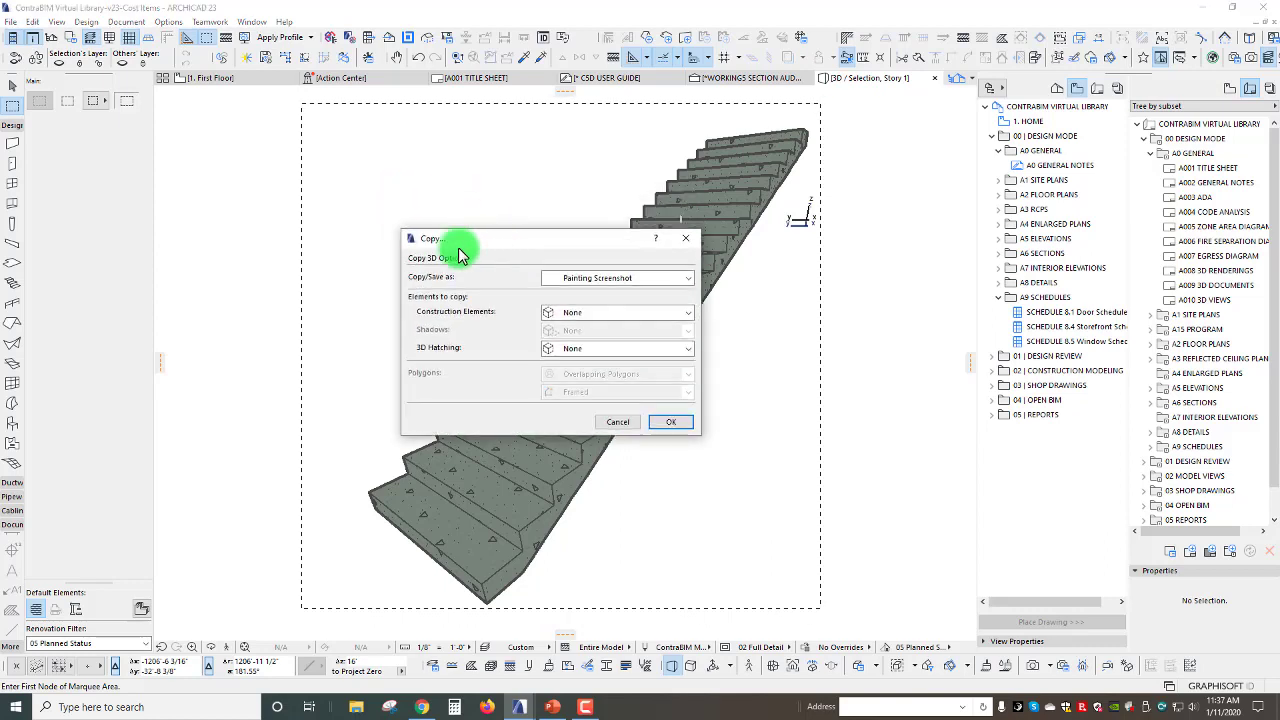
click(632, 278)
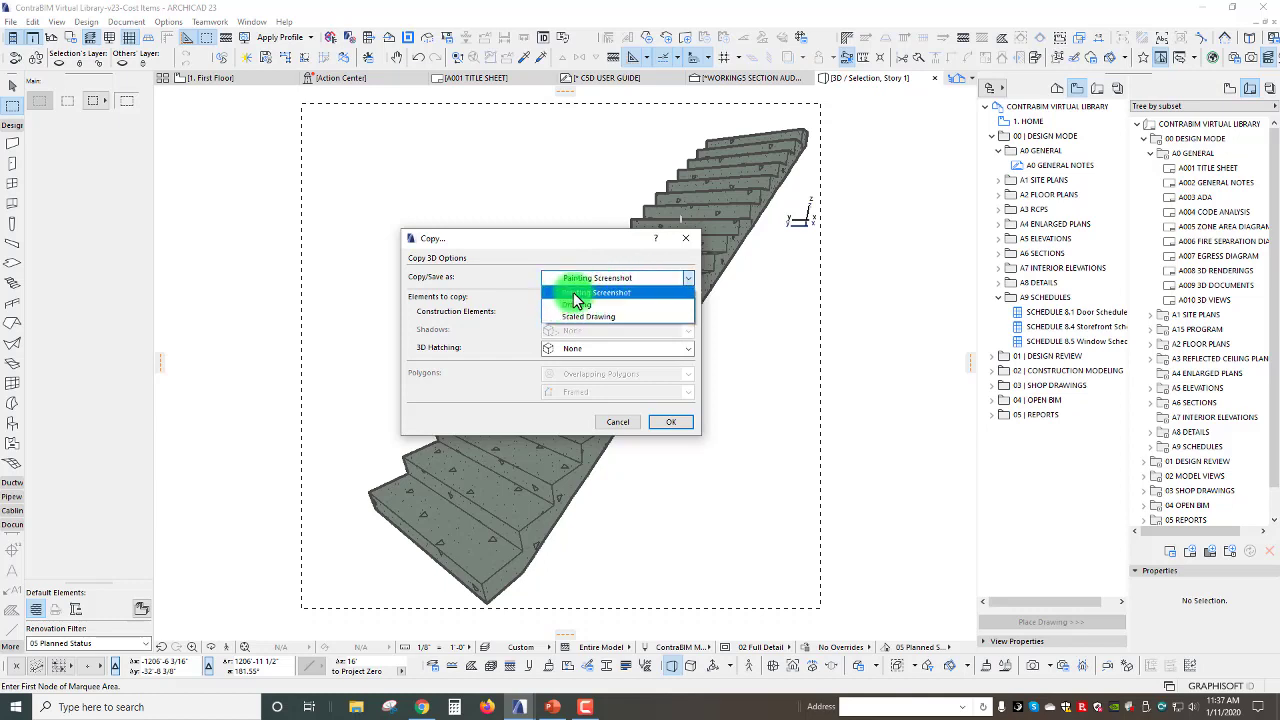
click(548, 246)
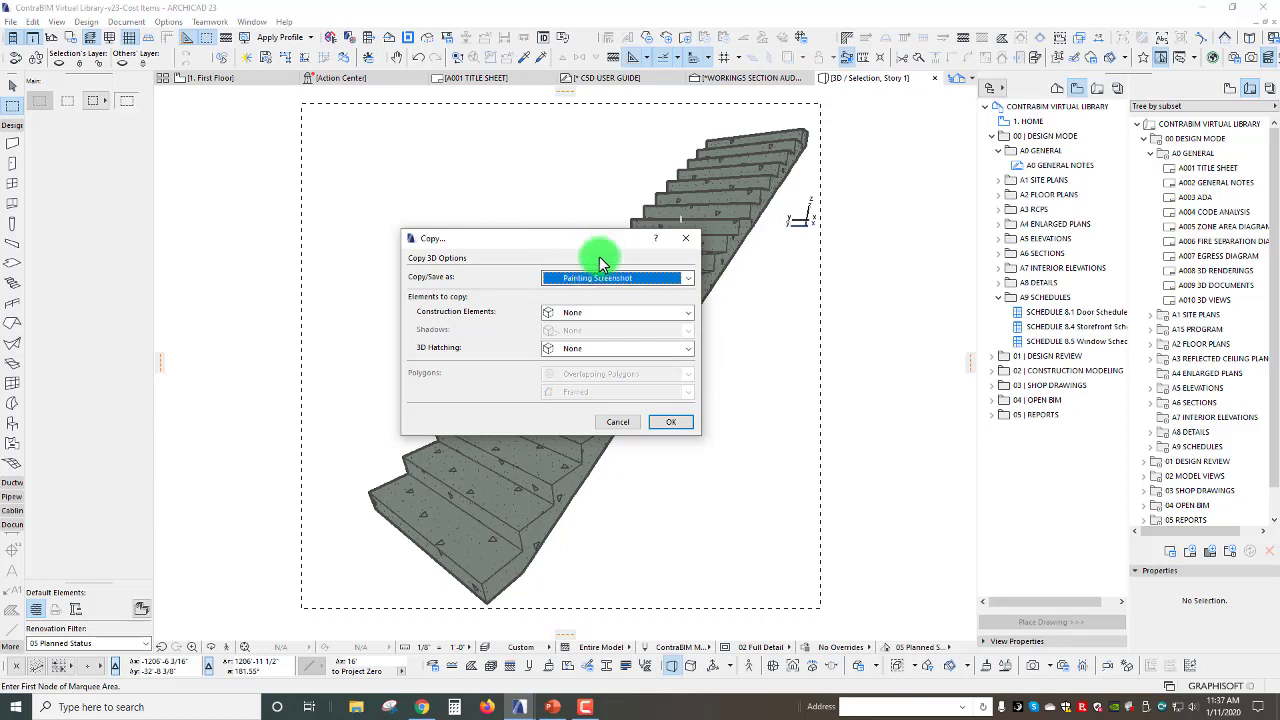
drag(591, 240, 617, 290)
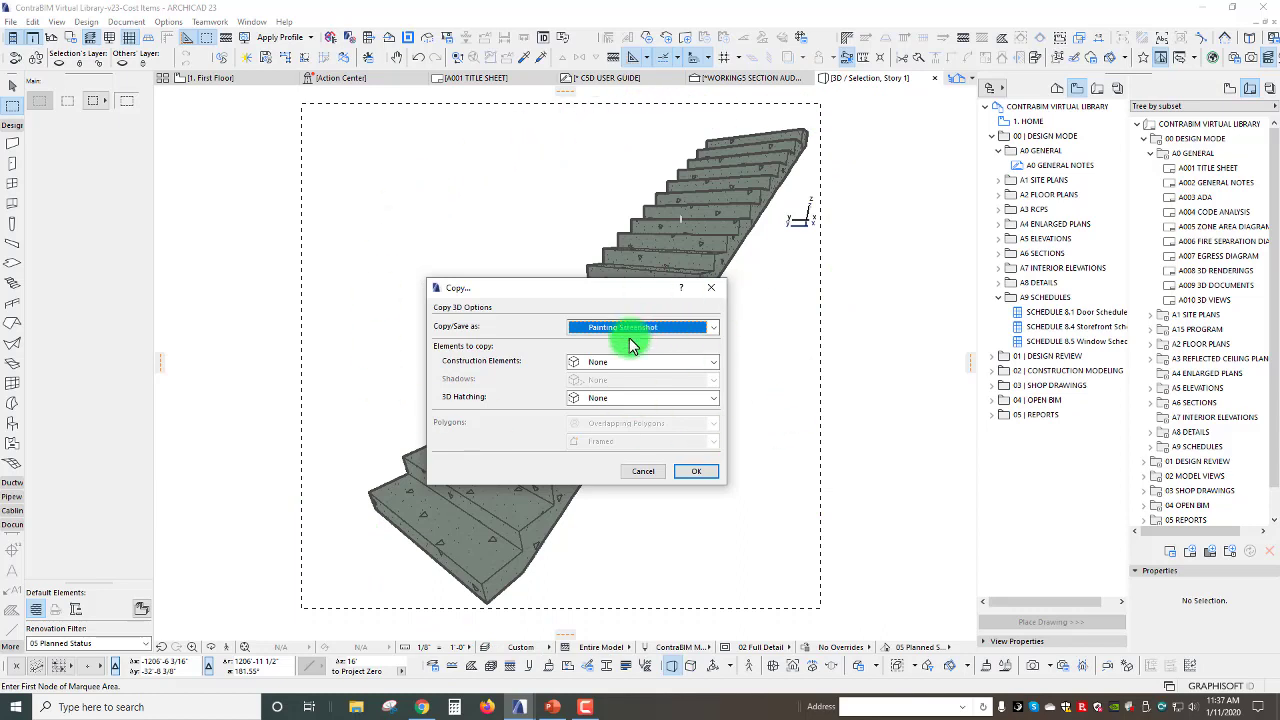
drag(640, 280, 614, 247)
click(620, 294)
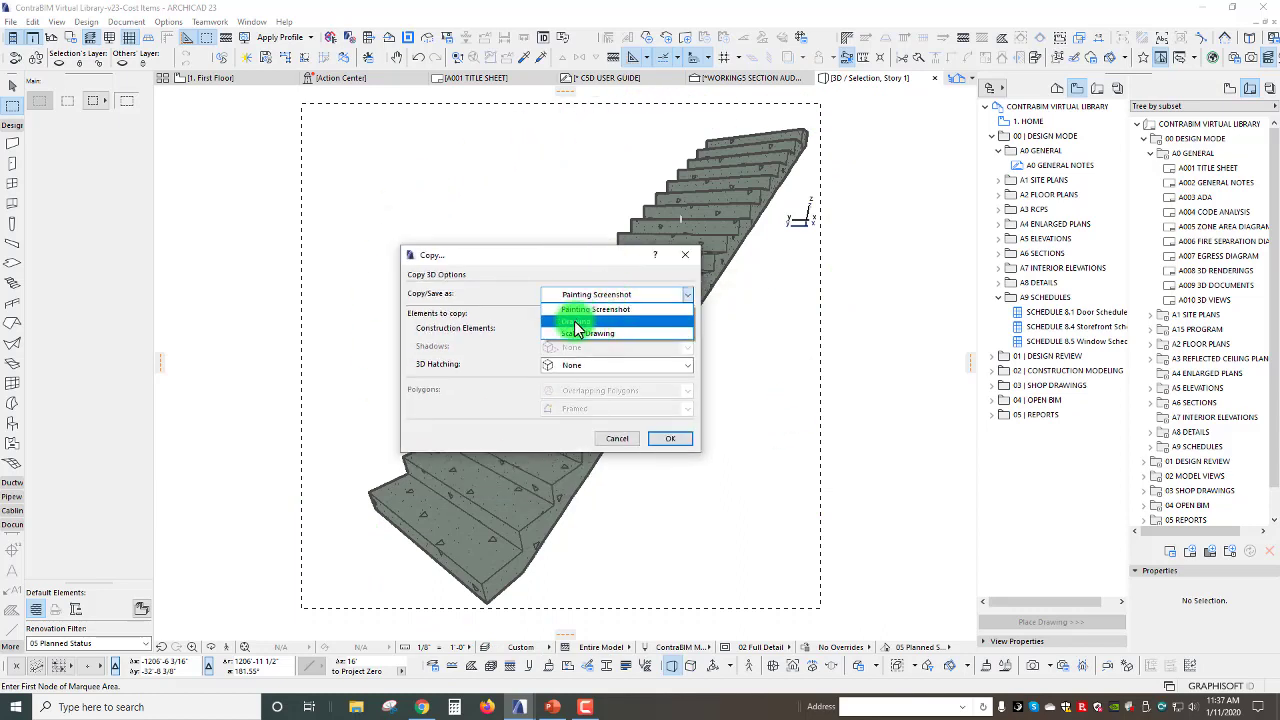
click(576, 321)
click(588, 331)
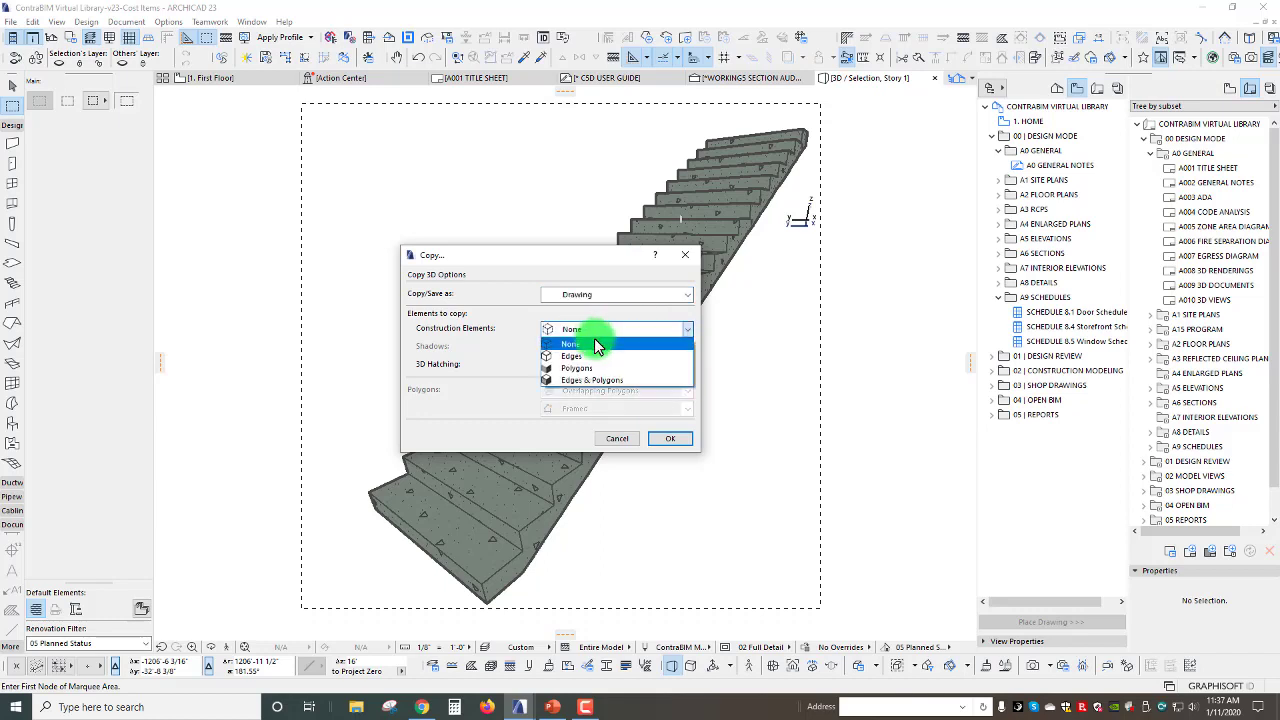
click(560, 298)
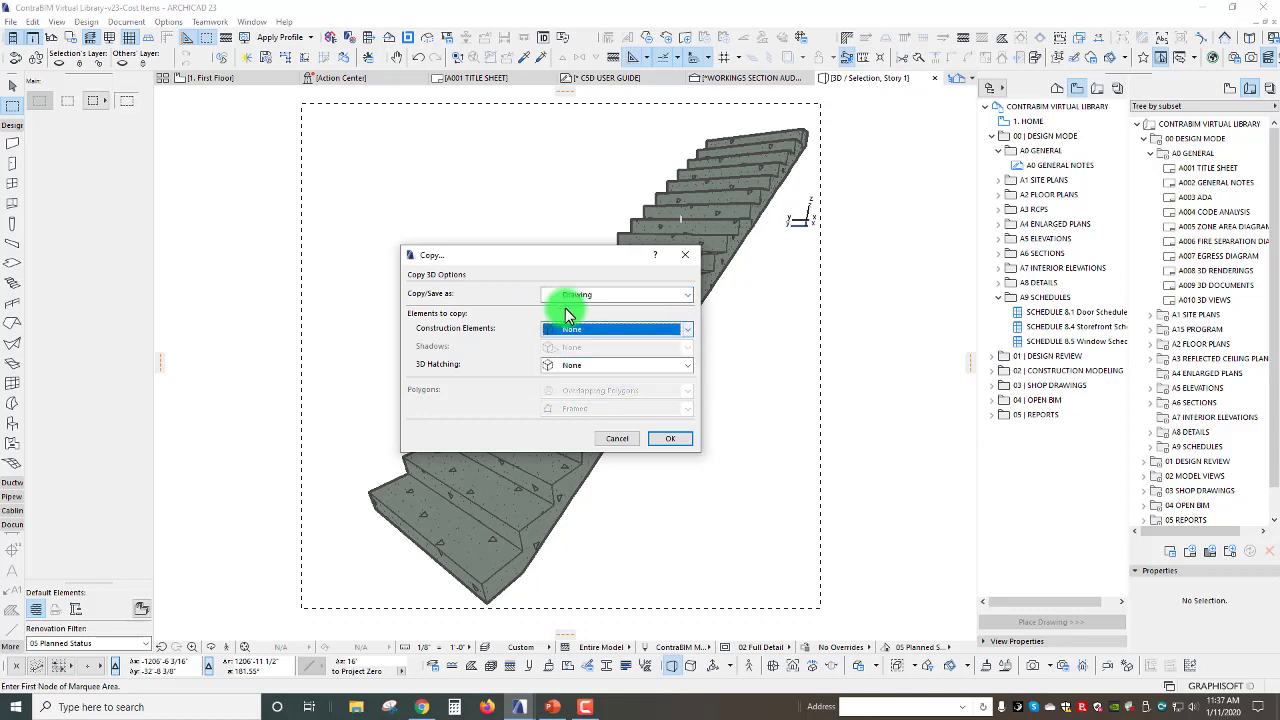
click(600, 296)
click(596, 309)
- Set the construction elements to copy to Edges & Polygons and the copy format to Drawing
click(588, 329)
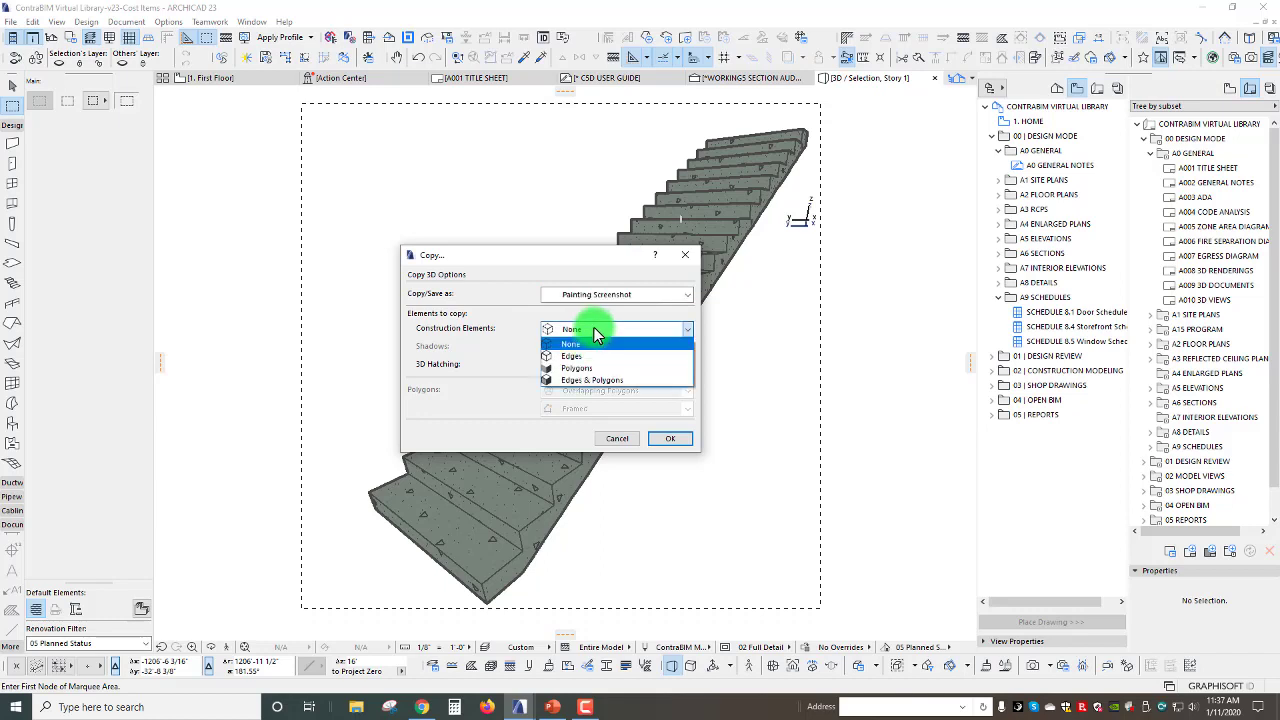
click(594, 380)
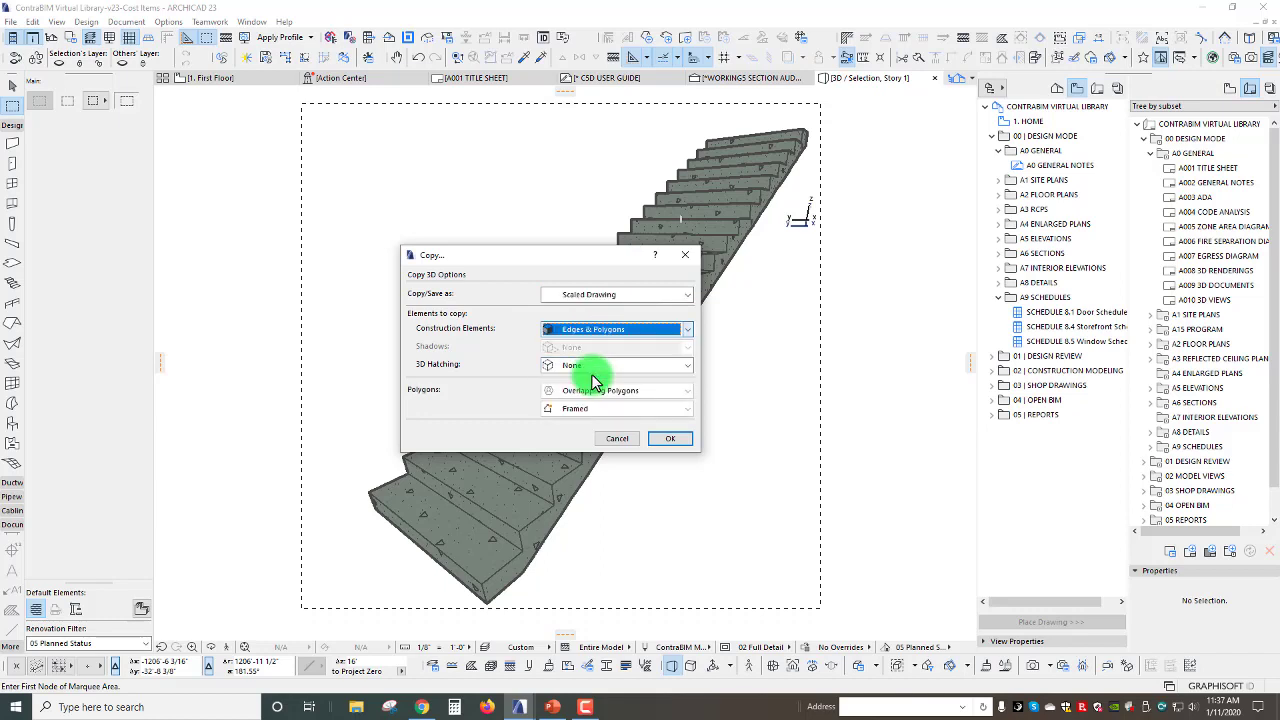
click(605, 297)
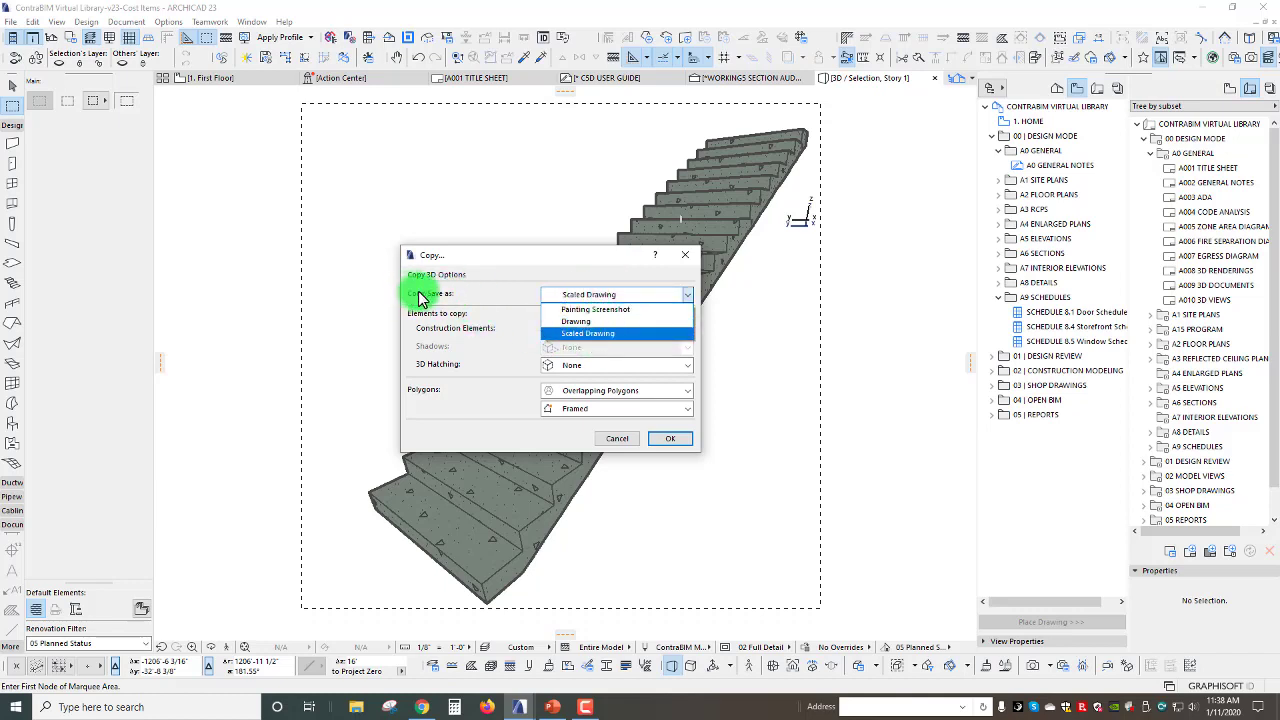
click(590, 296)
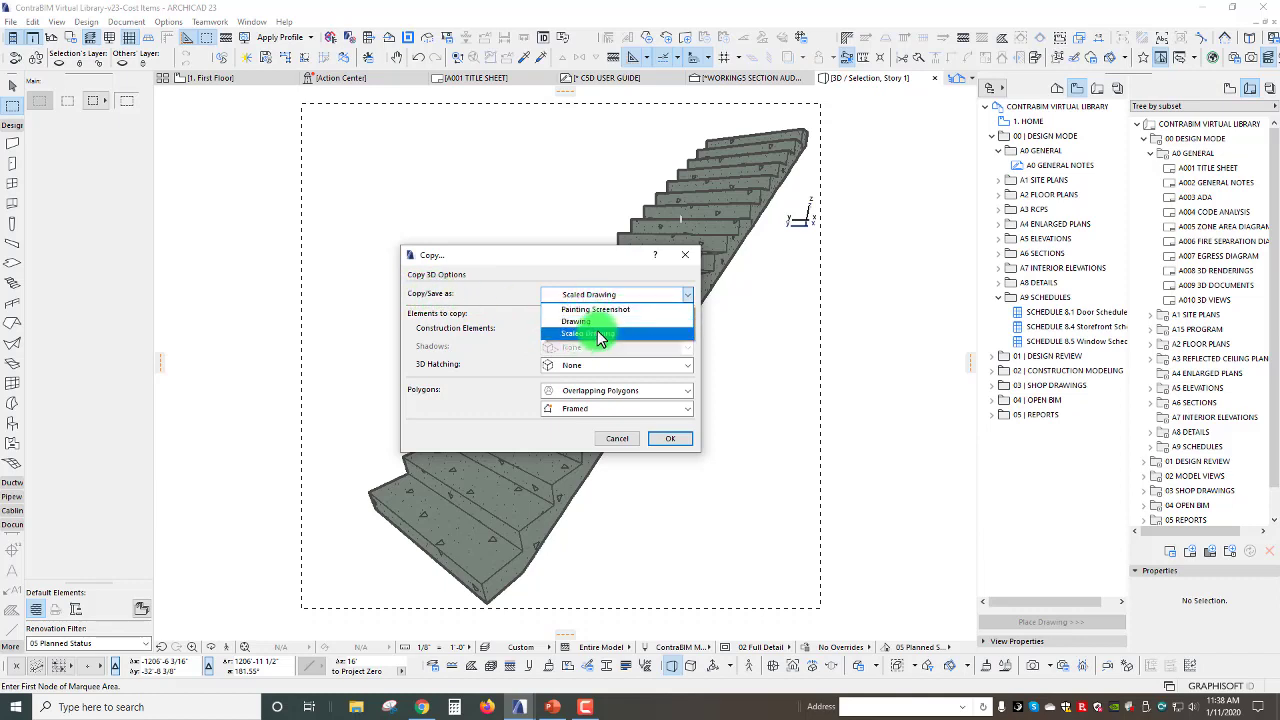
click(587, 322)
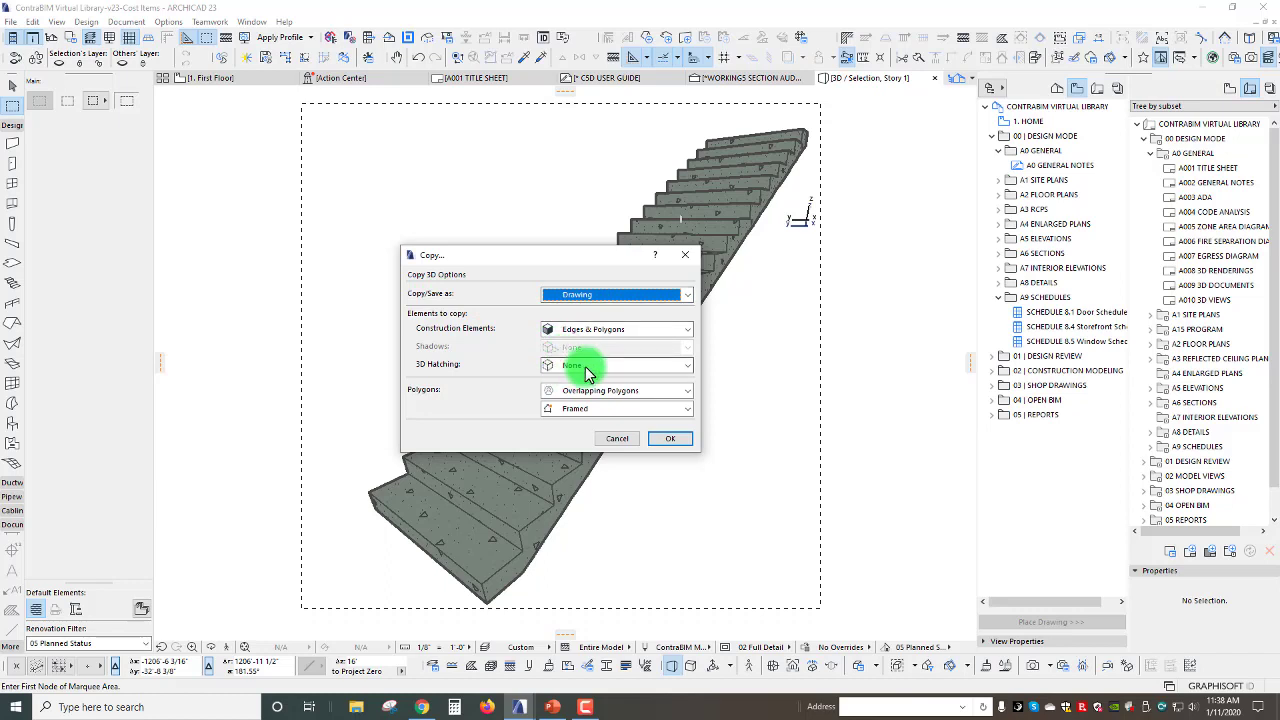
- Copy the stair with 3D hatching None, Calculate split Polygons and Frameless polygons
click(590, 366)
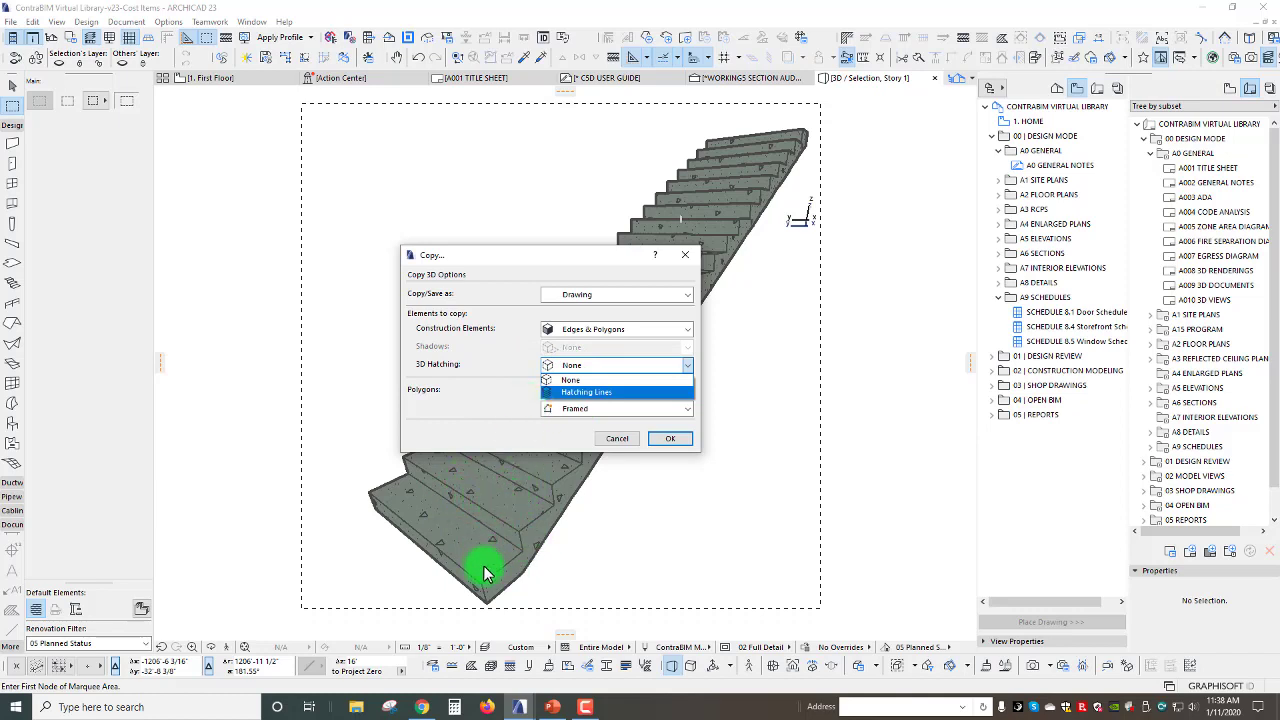
click(573, 381)
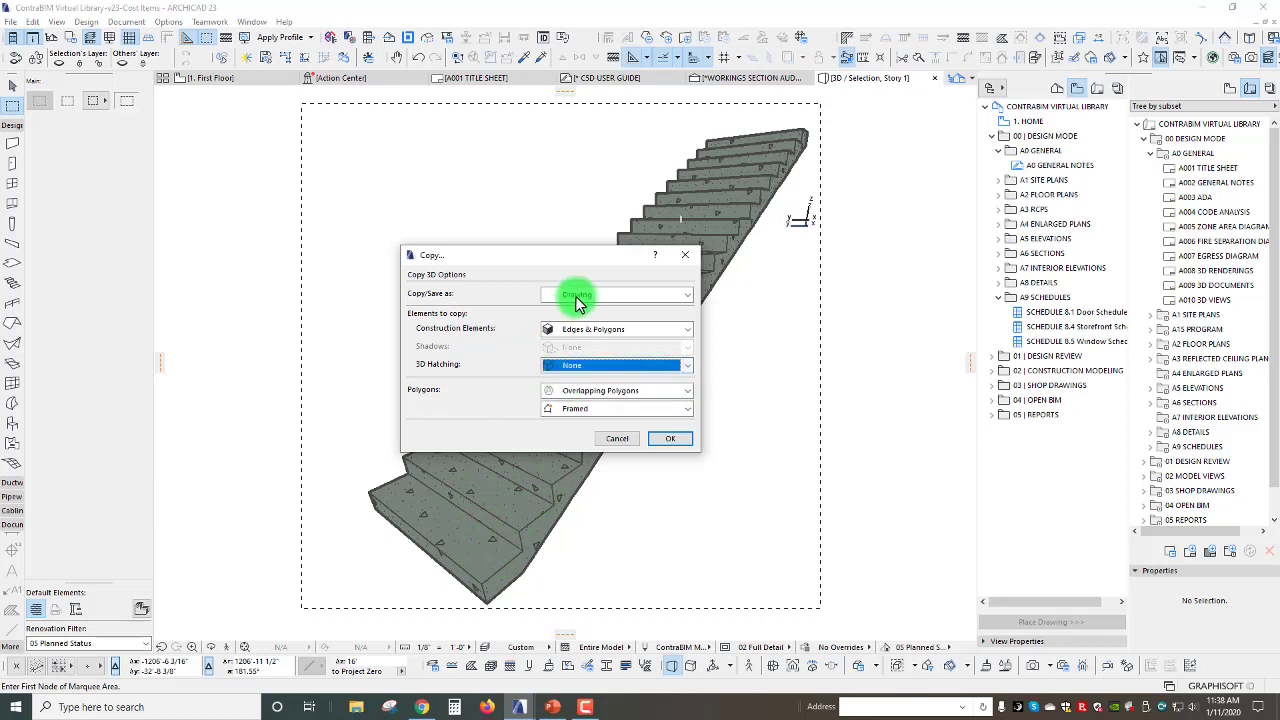
click(616, 391)
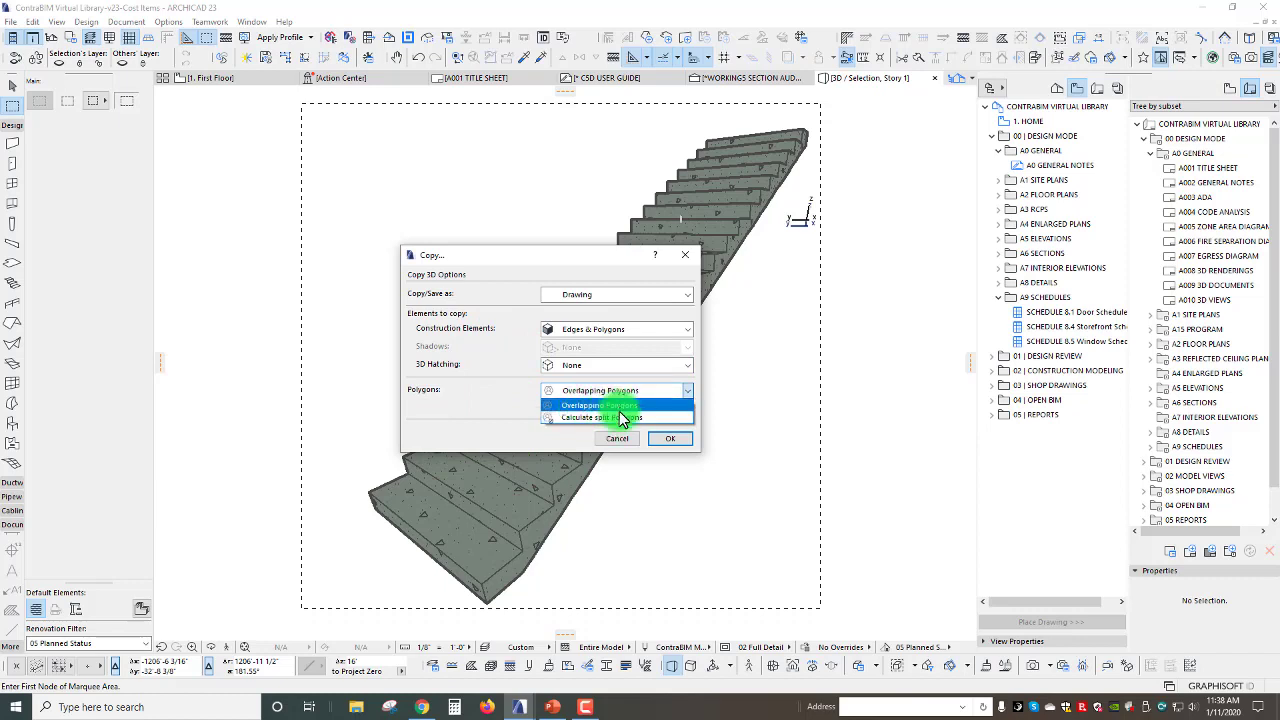
click(600, 427)
click(585, 409)
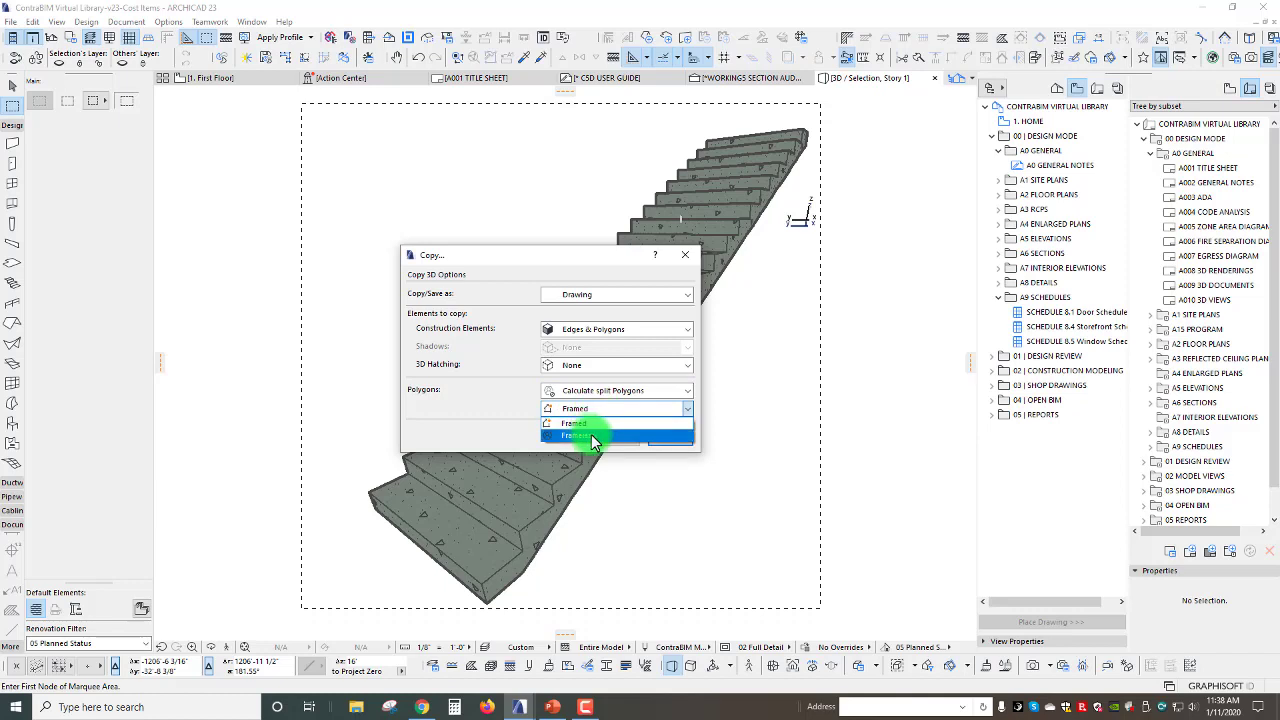
click(592, 437)
drag(518, 257, 524, 255)
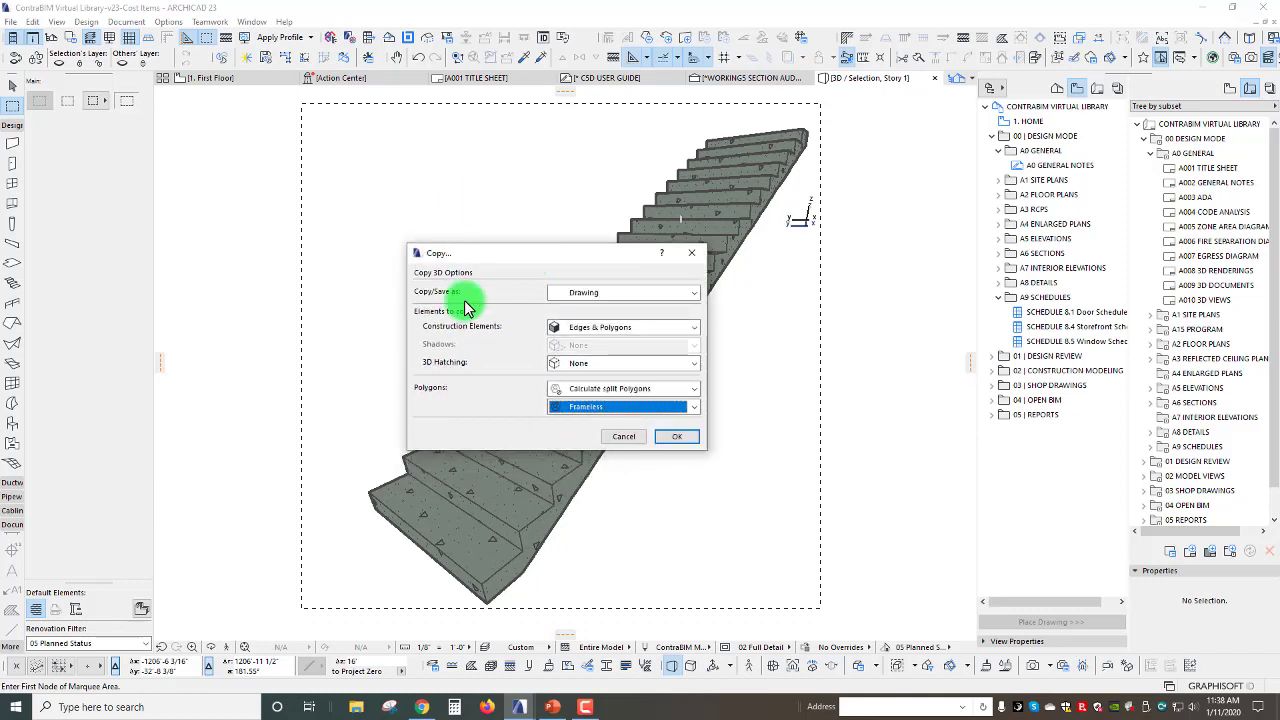
click(676, 437)
click(586, 354)
- Paste the copied stair drawing at the center of the current view in the First Floor plan and place it over the C20 Stairs area
click(229, 78)
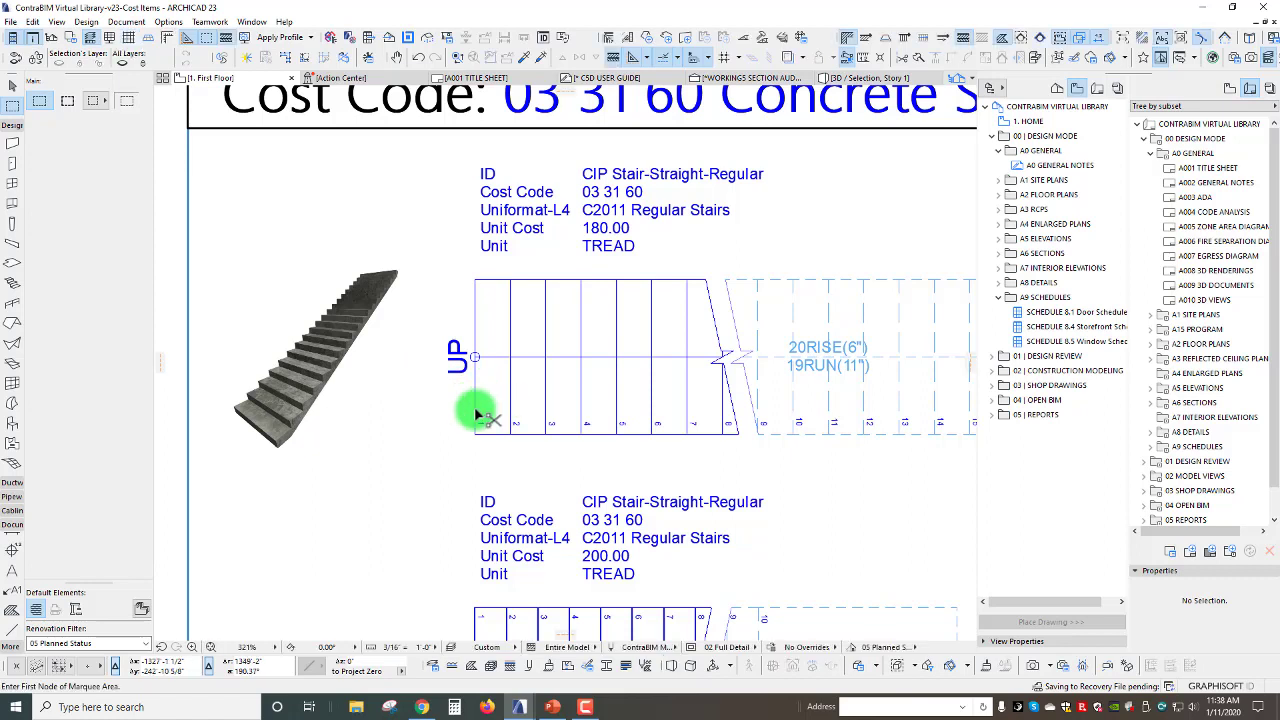
key(ctrl+v)
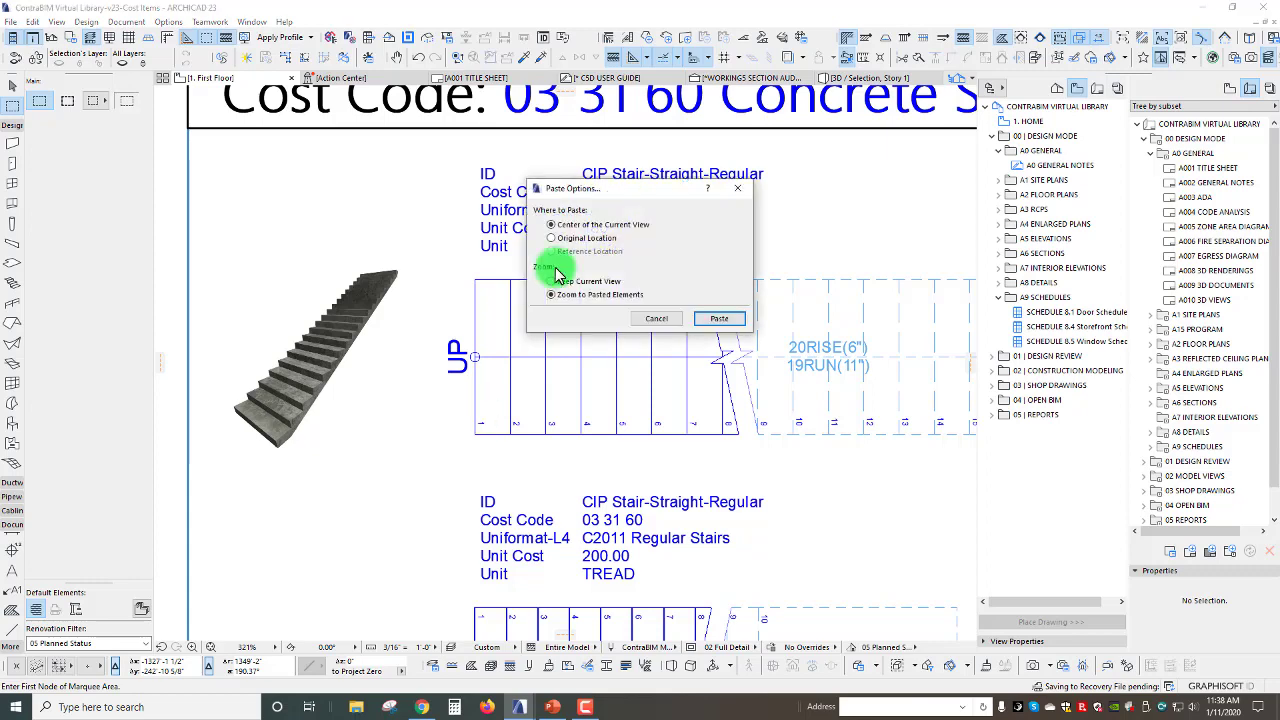
click(719, 319)
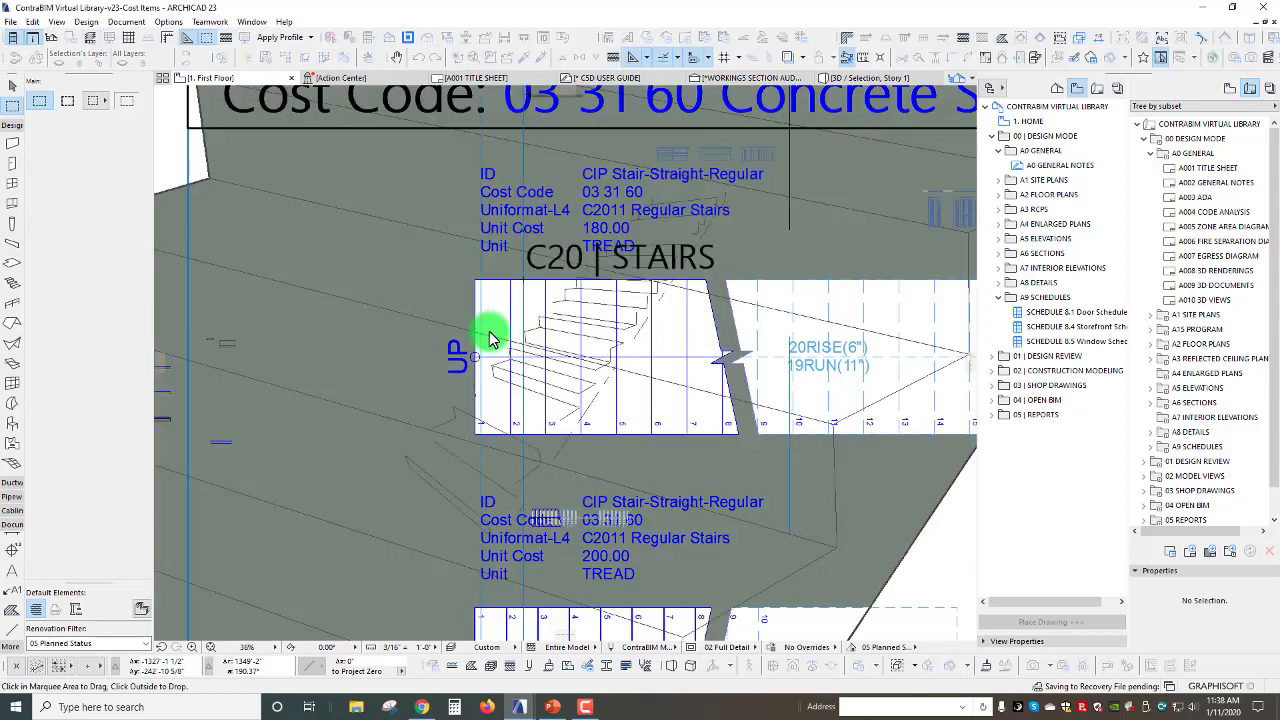
scroll(488, 332, down, 2)
scroll(505, 315, up, 7)
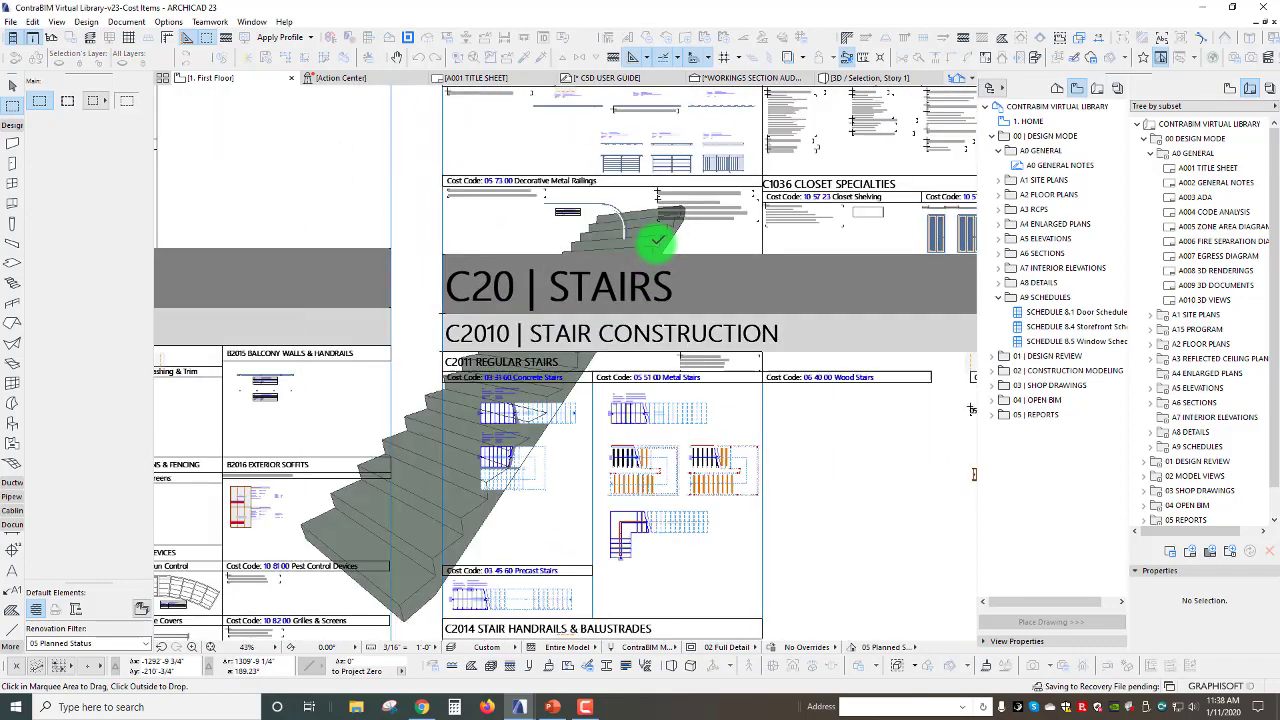
click(724, 244)
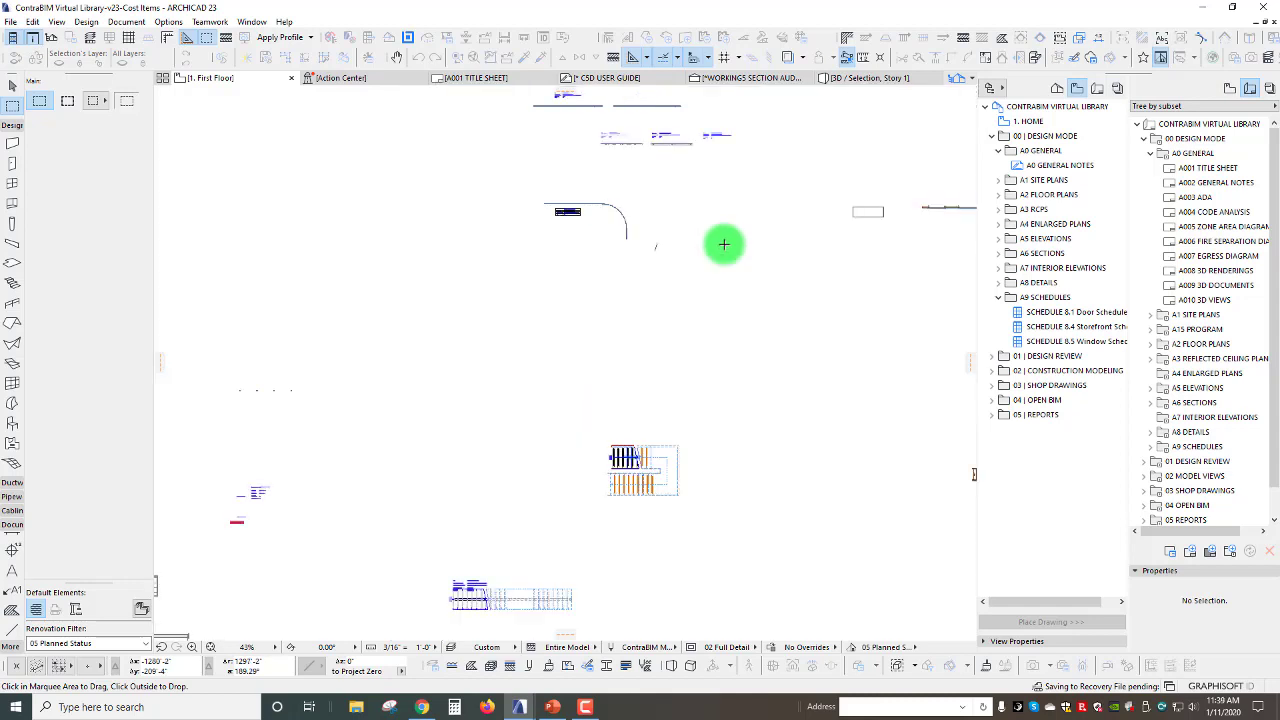
click(724, 244)
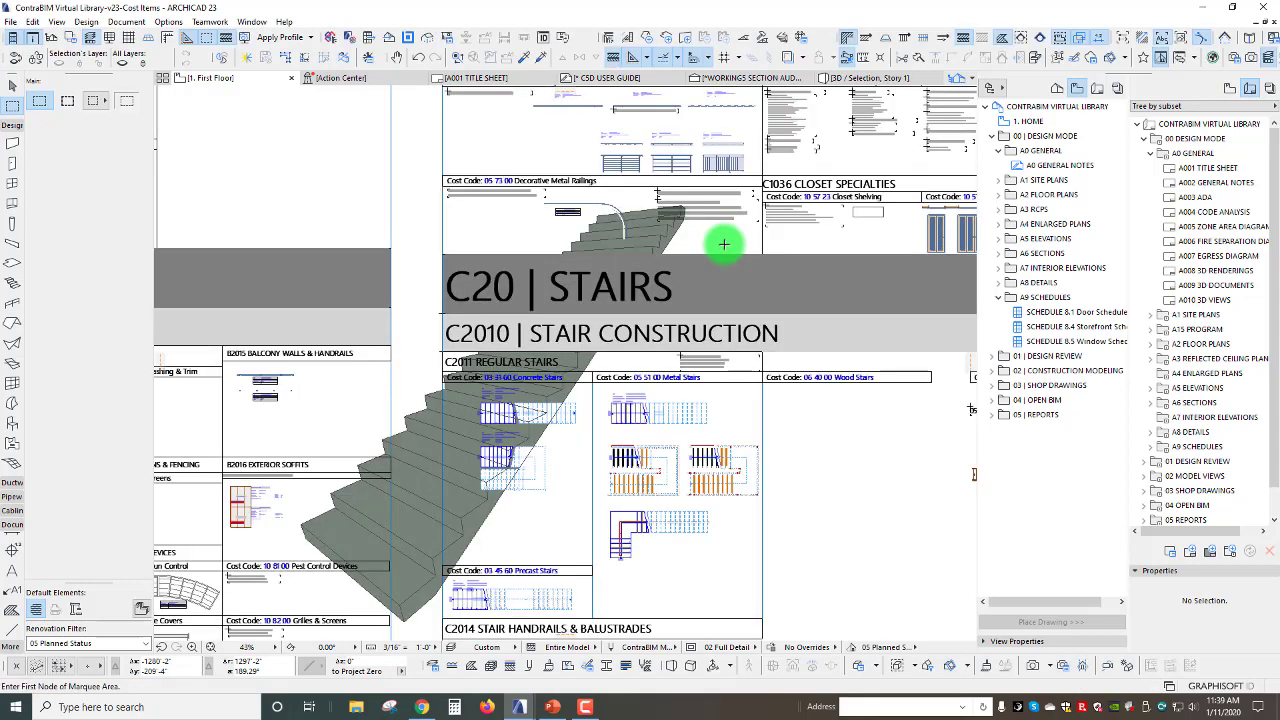
- Undo and redo the paste to reselect the stair drawing, and shrink it graphically from its lower-left corner
key(ctrl+z)
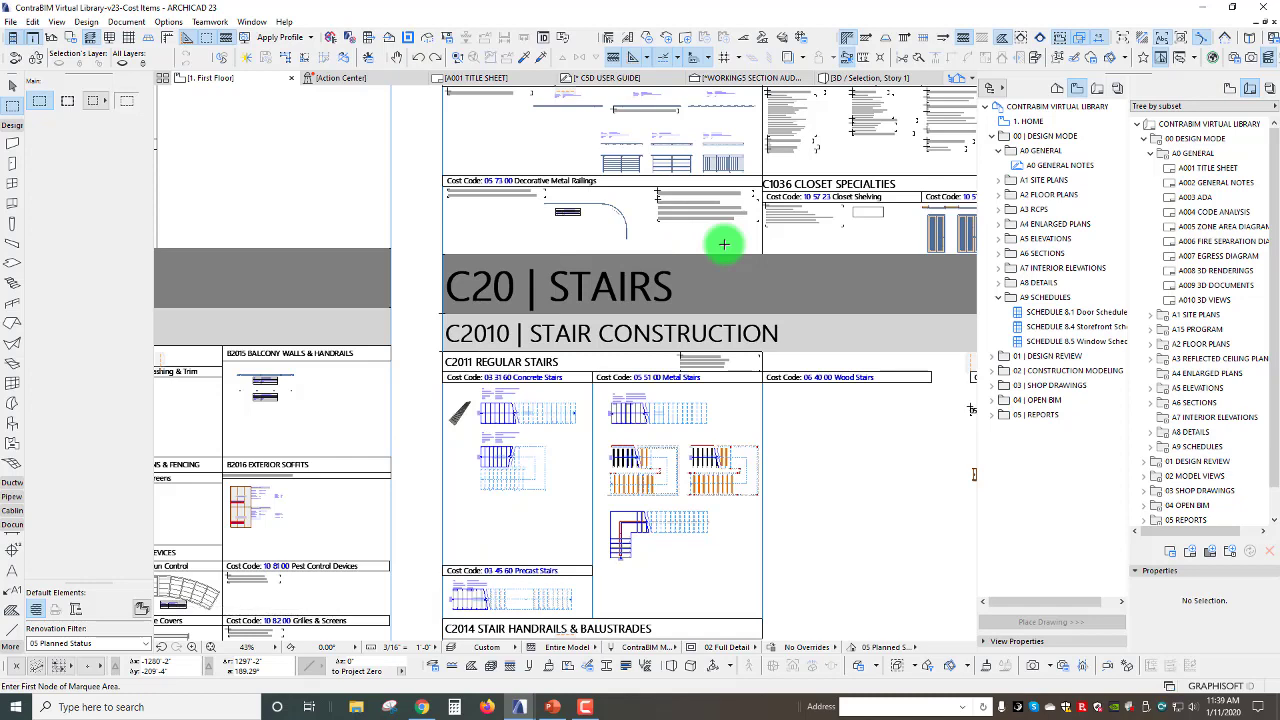
key(ctrl+shift+z)
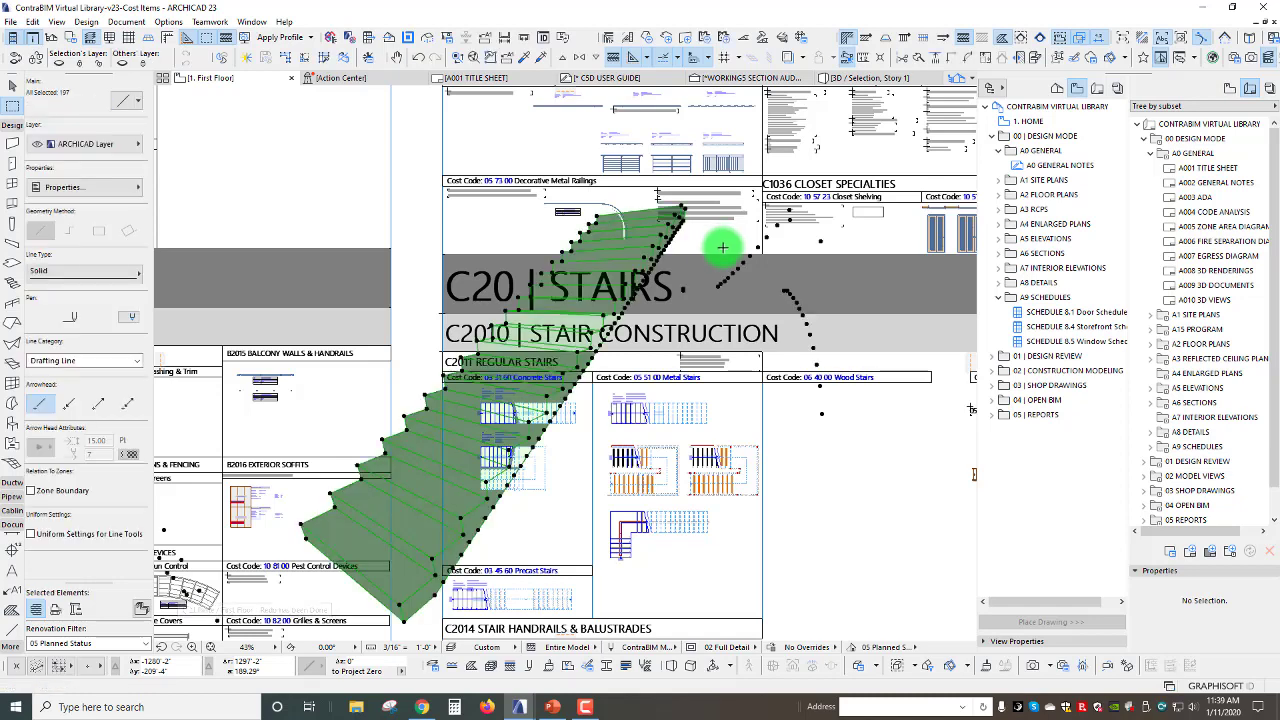
key(ctrl+k)
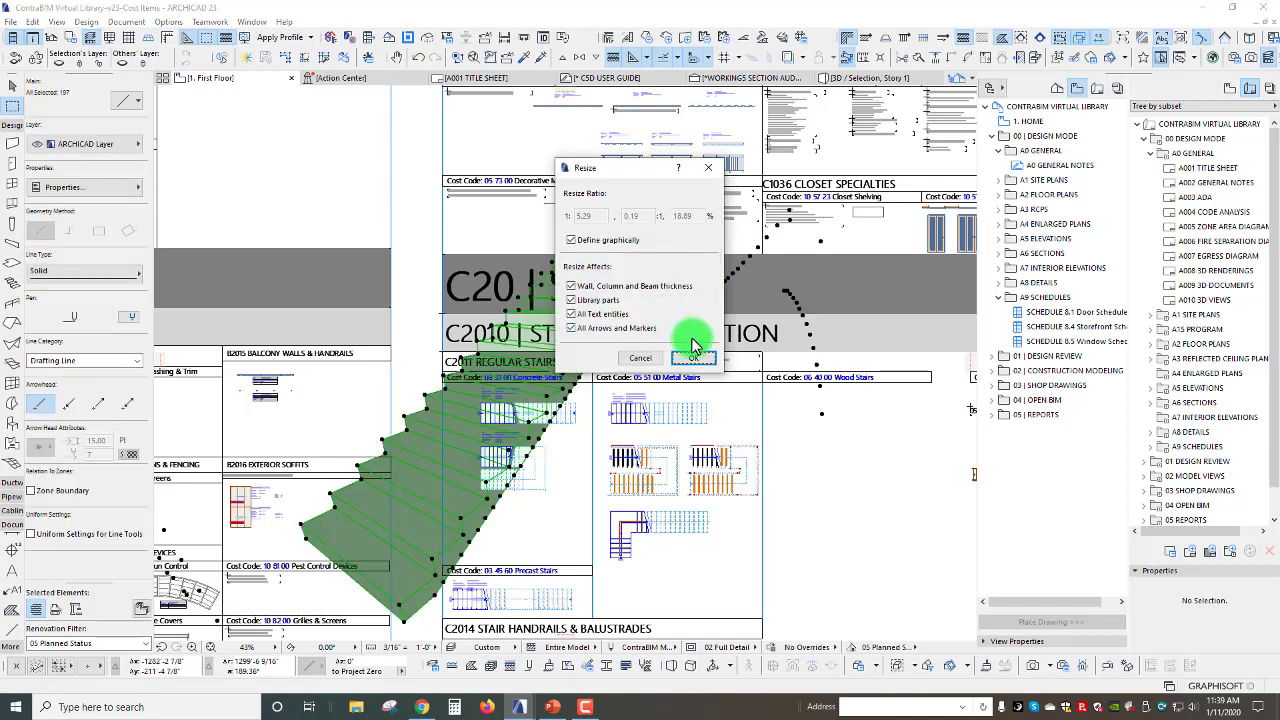
click(695, 356)
click(300, 527)
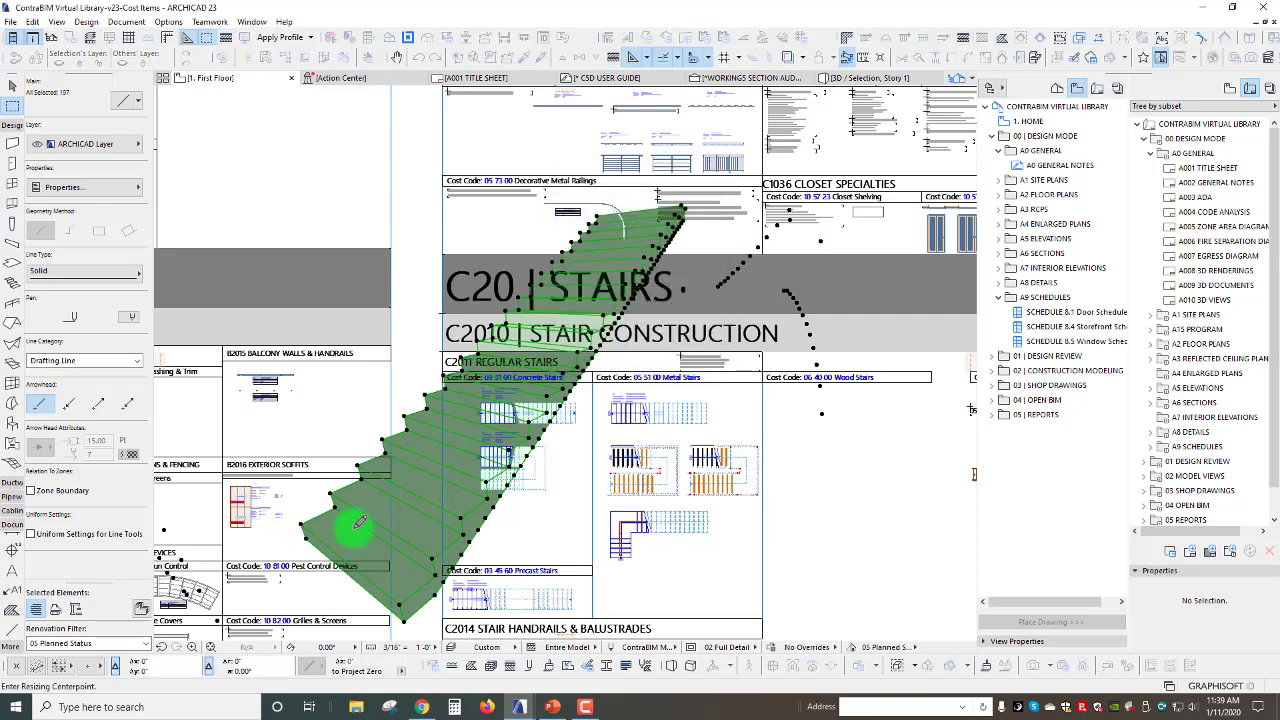
click(683, 206)
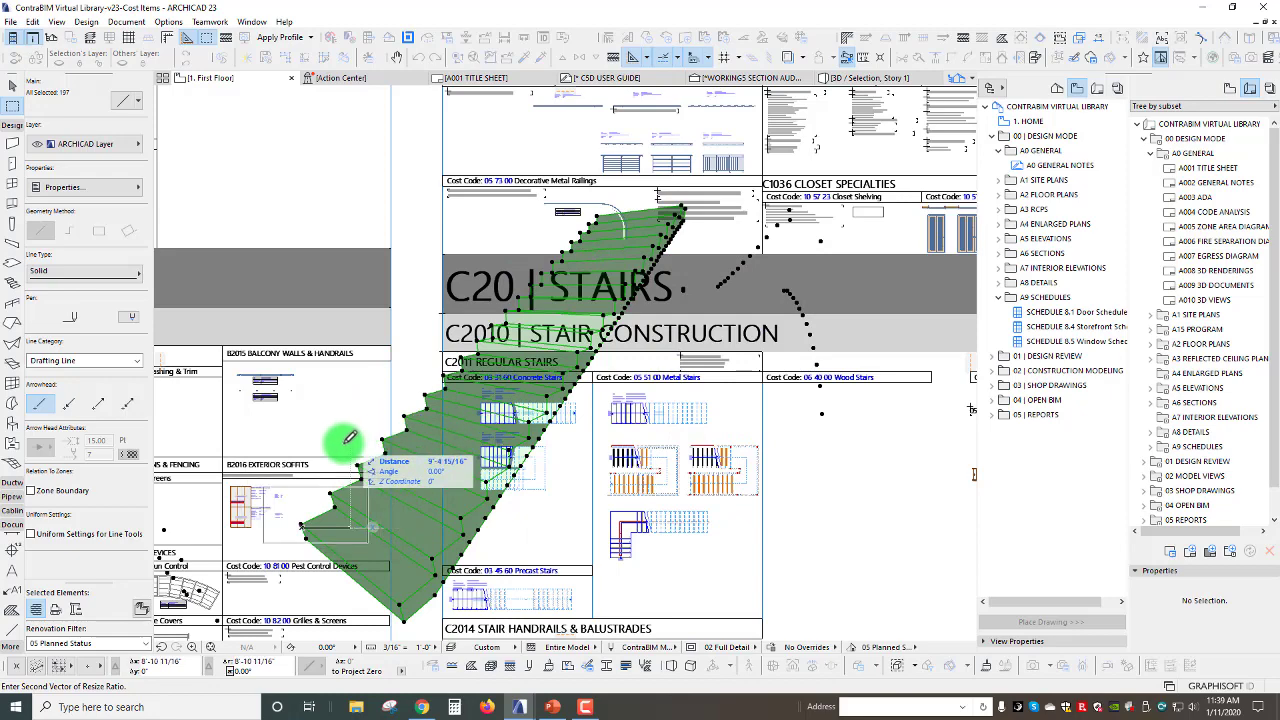
- Move the shrunken stair drawing so its lowest corner lands on the lowest corner of the rendered stair image beside the first concrete stair
scroll(306, 514, up, 4)
middle_drag(335, 503, 345, 488)
key(ctrl+d)
click(360, 508)
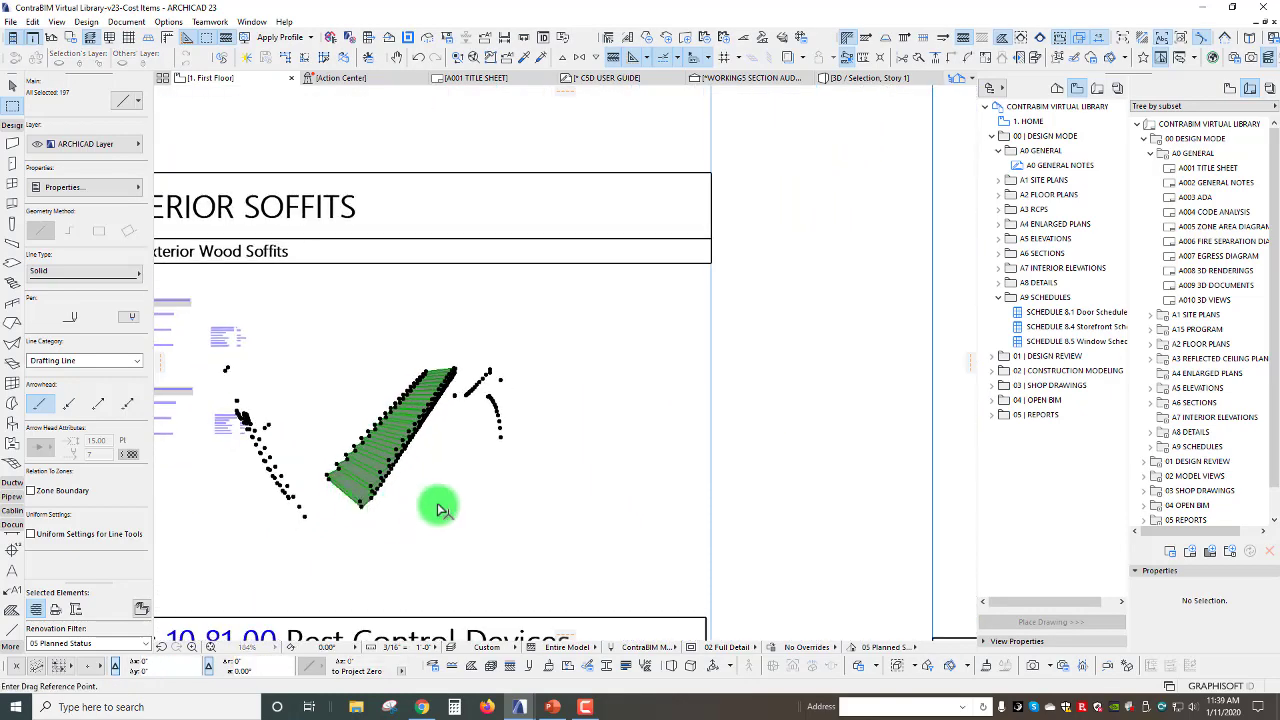
scroll(459, 483, down, 3)
middle_drag(820, 250, 474, 418)
scroll(393, 346, up, 5)
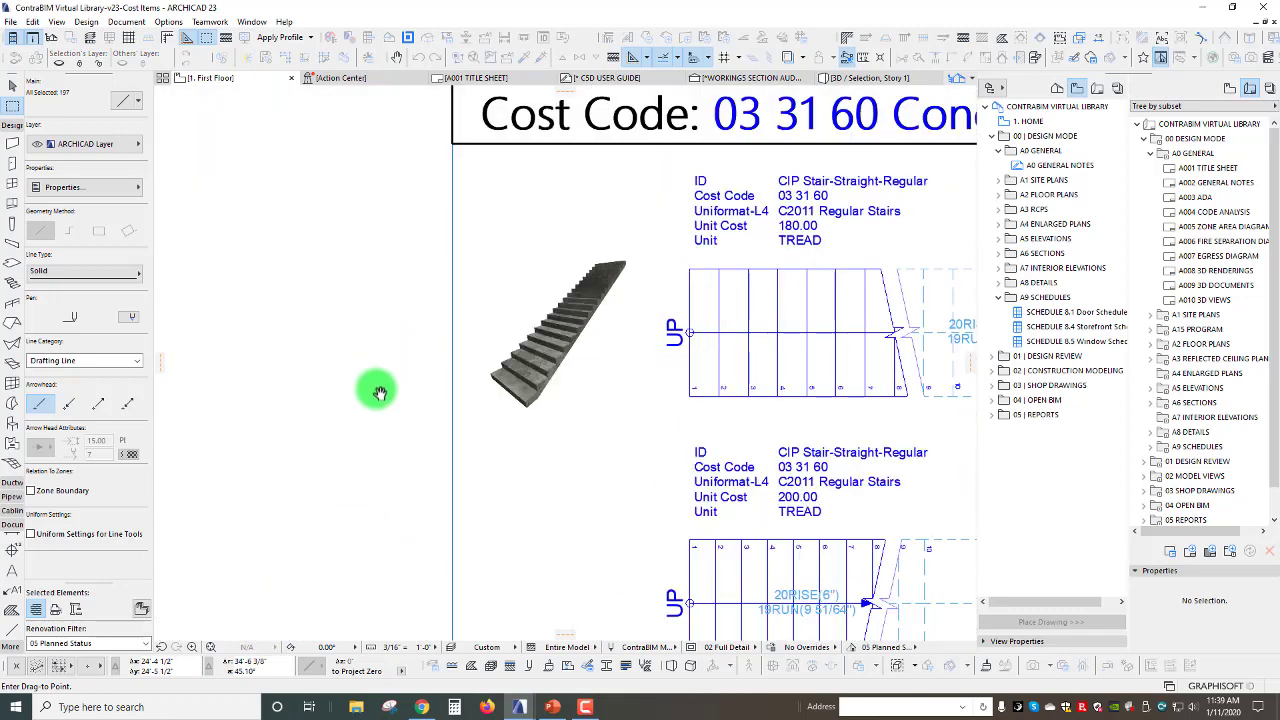
scroll(435, 399, up, 3)
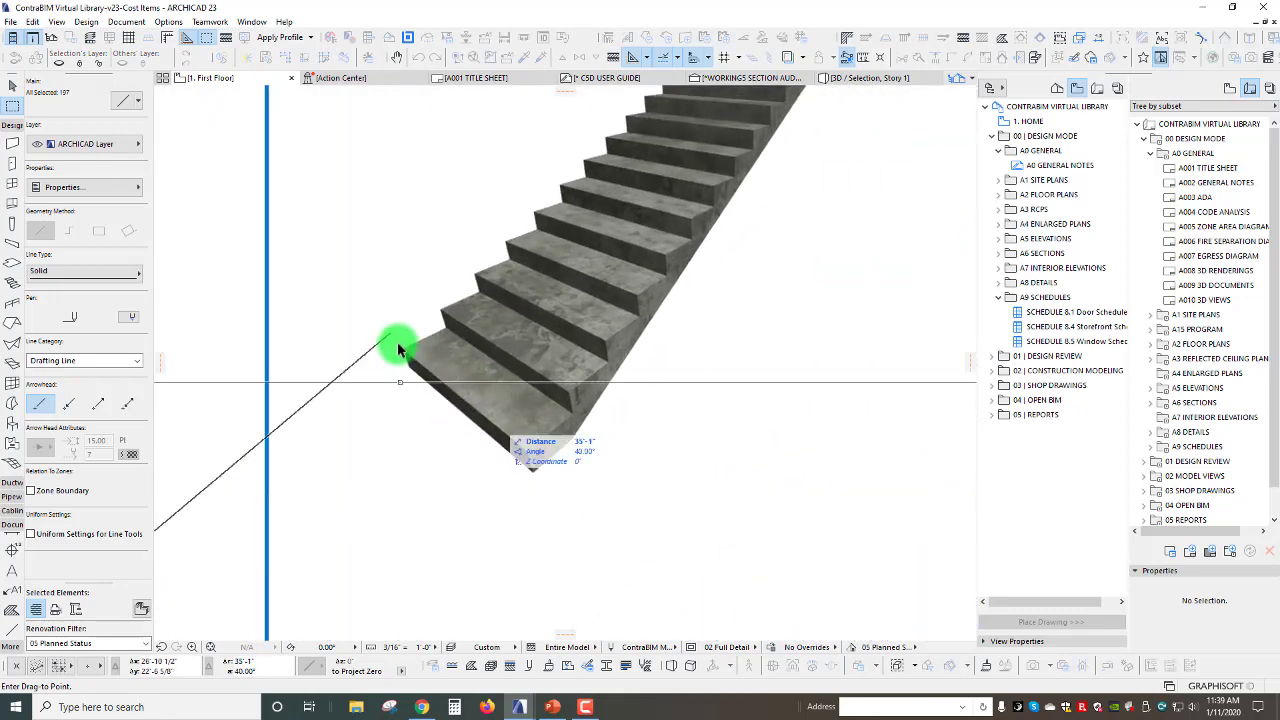
click(400, 350)
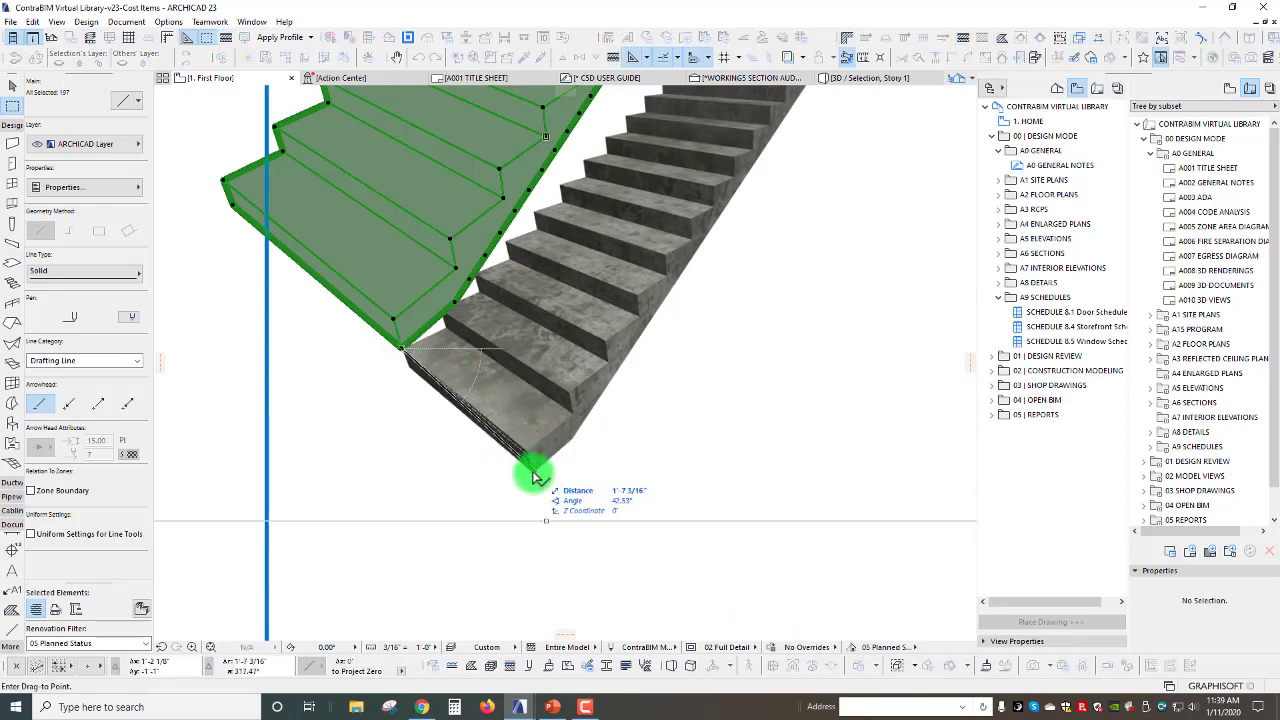
scroll(533, 477, up, 4)
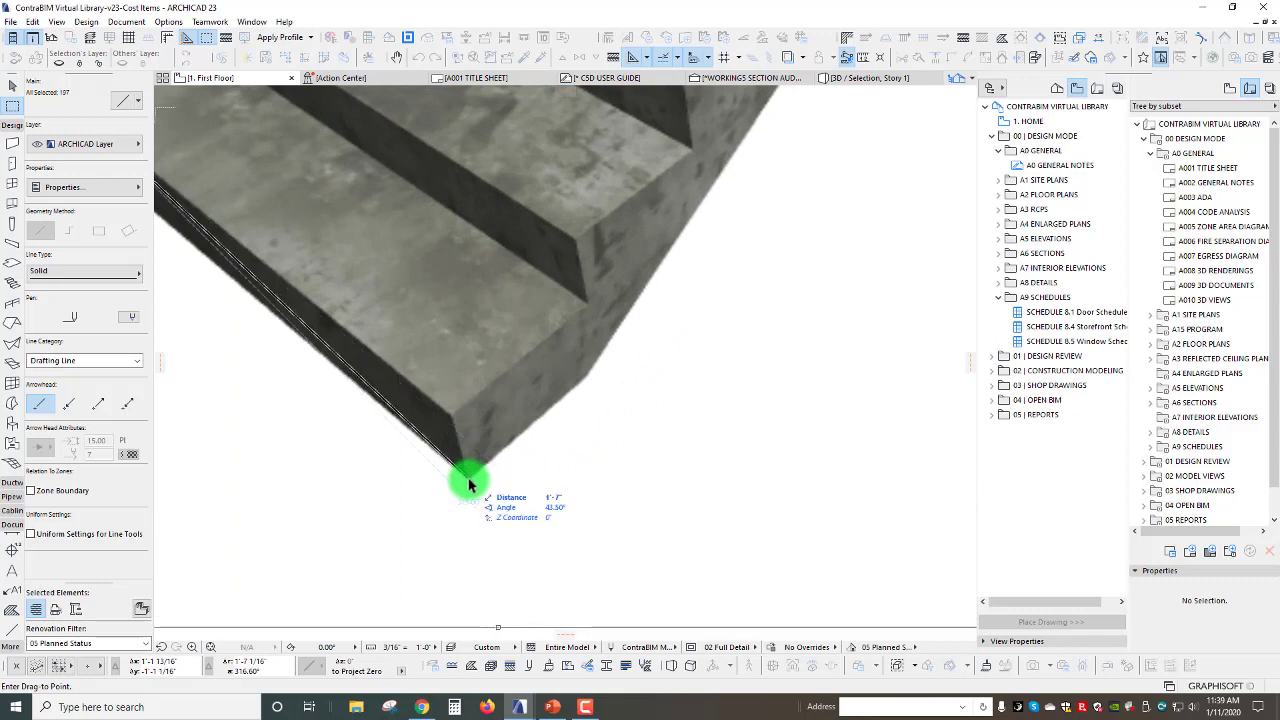
click(470, 484)
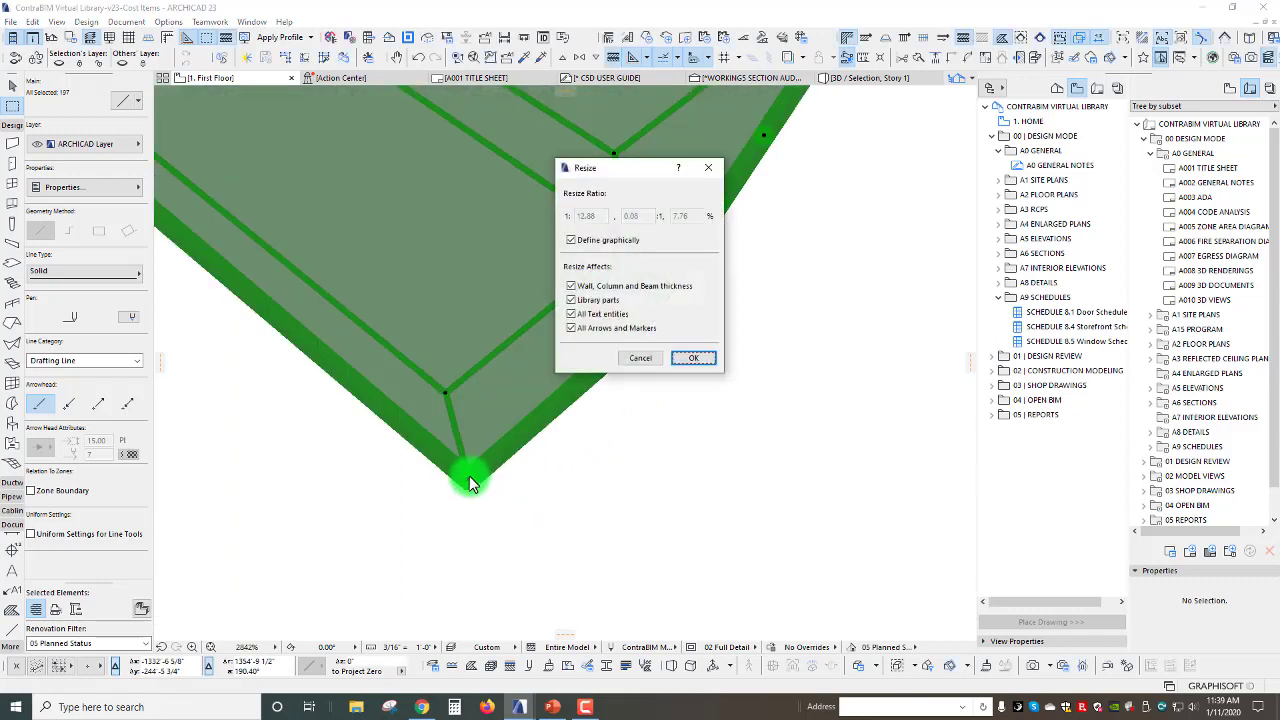
- Resize the stair drawing graphically about its lowest corner, reducing it from its upper end toward the size of the rendered image
click(693, 357)
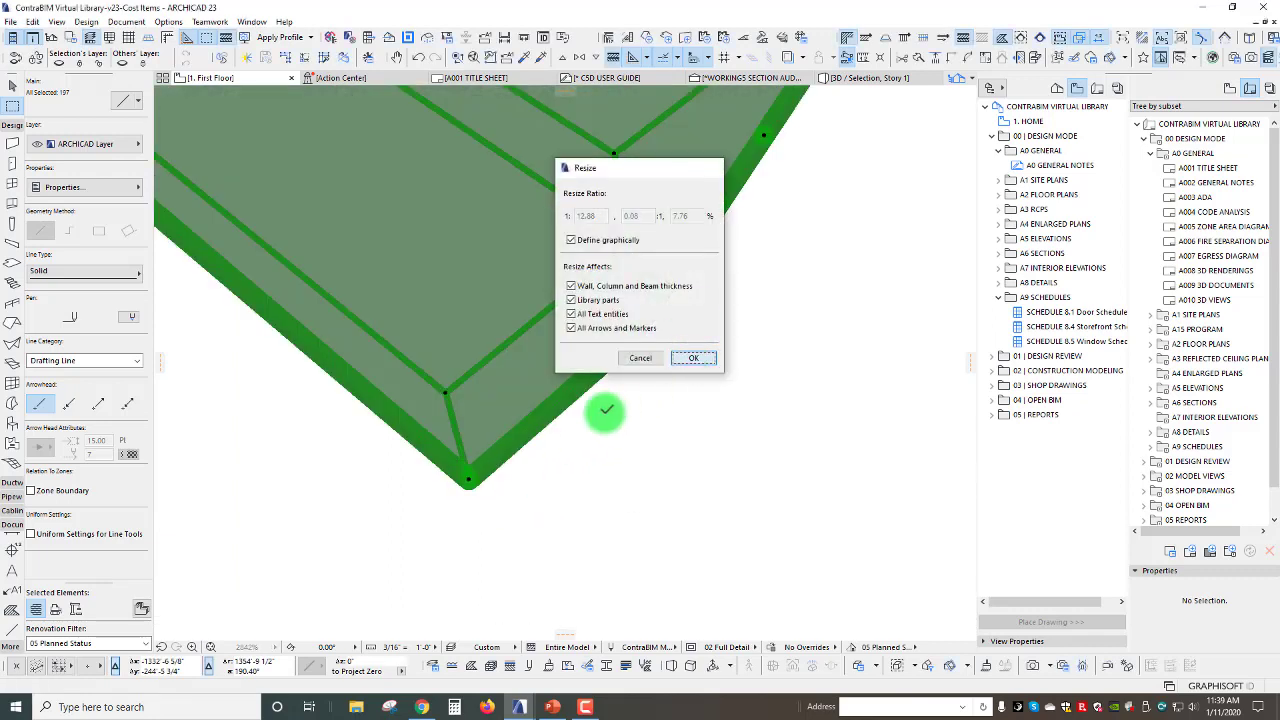
click(472, 479)
scroll(670, 472, down, 5)
scroll(665, 420, up, 2)
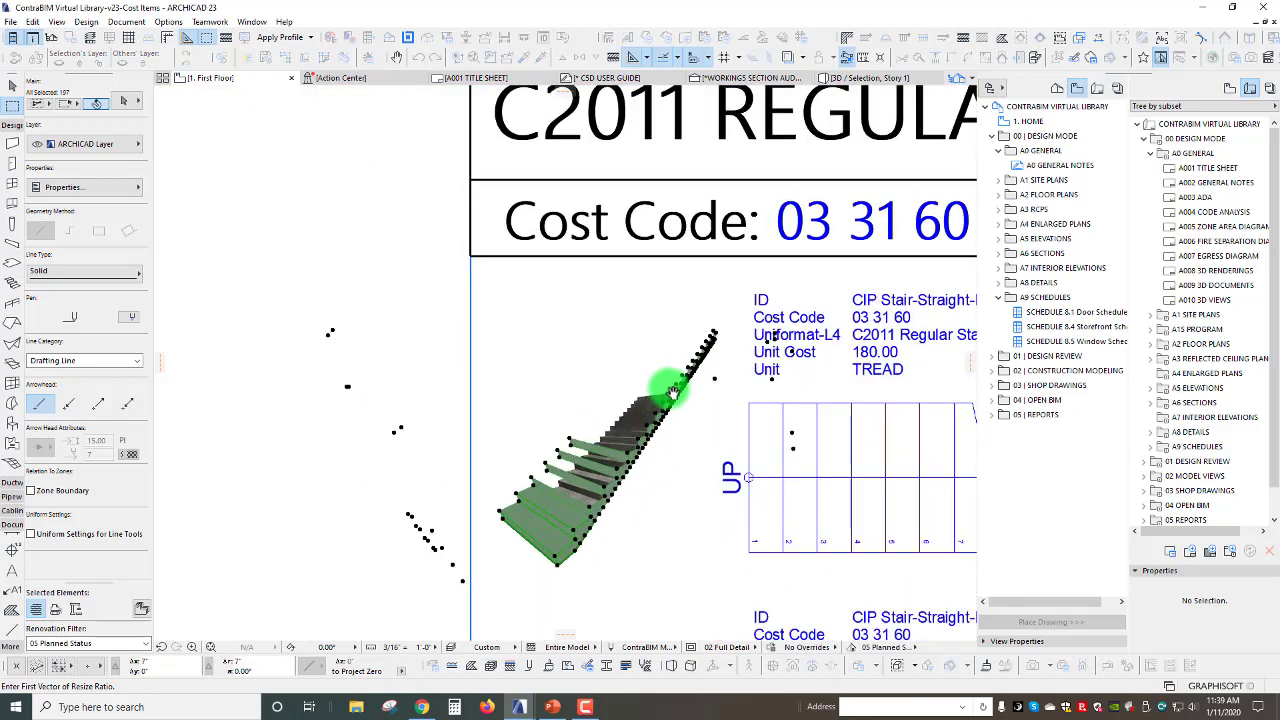
scroll(700, 330, up, 2)
scroll(755, 280, up, 3)
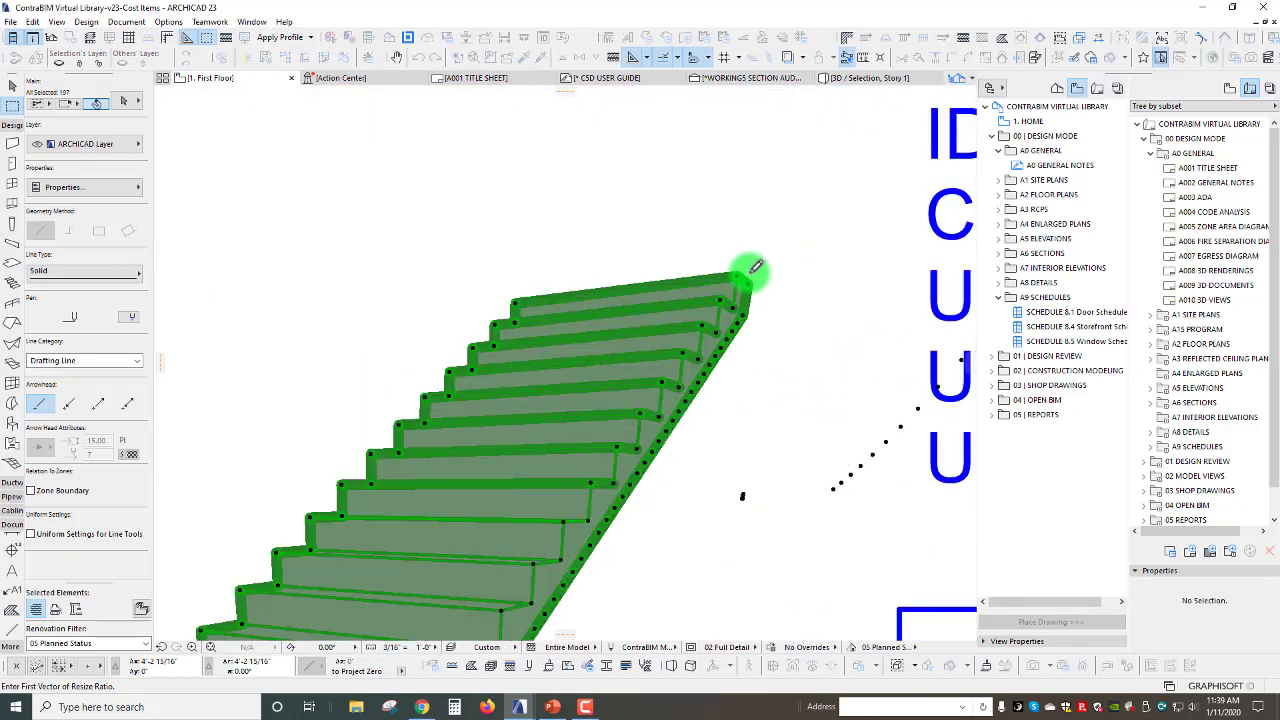
click(749, 281)
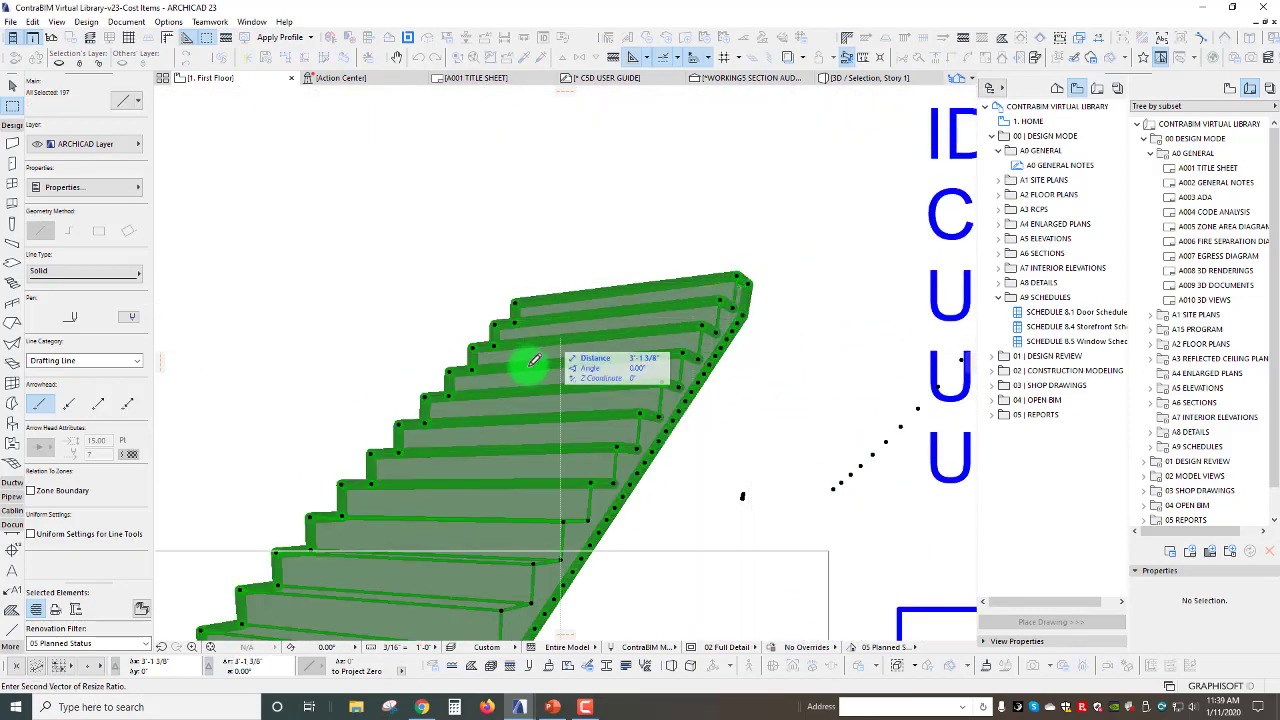
scroll(529, 380, down, 3)
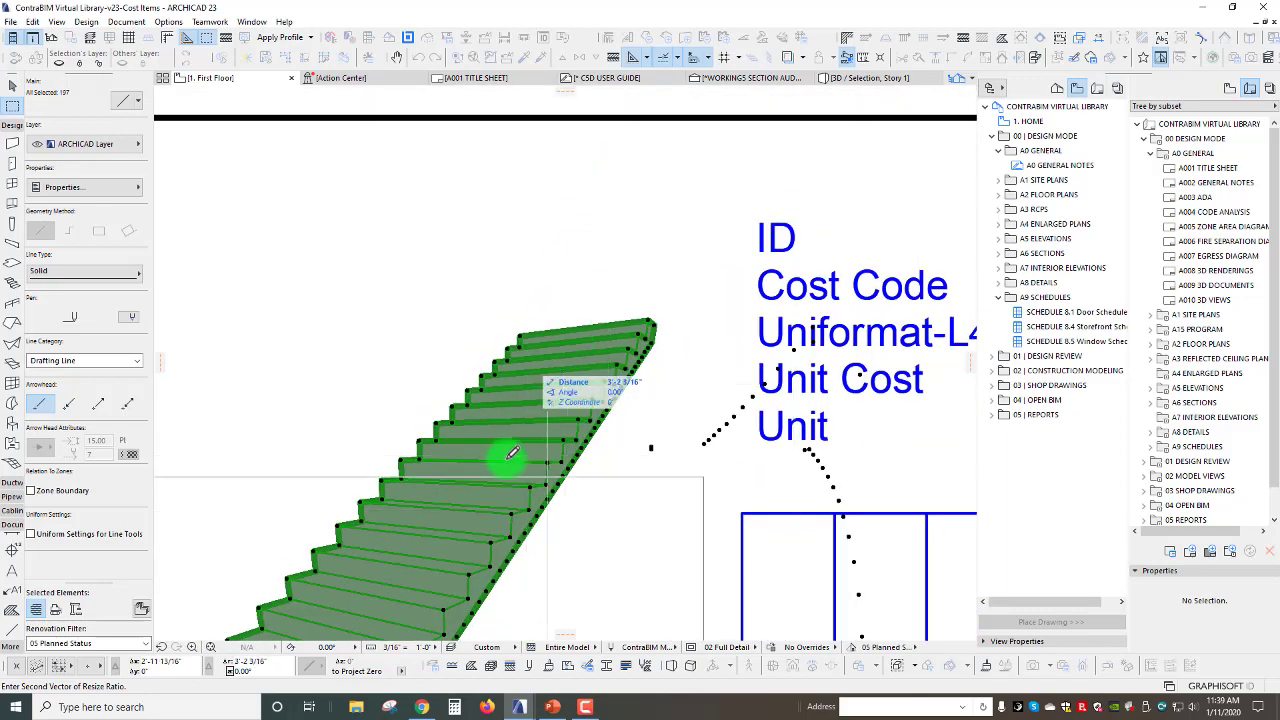
middle_drag(498, 487, 566, 217)
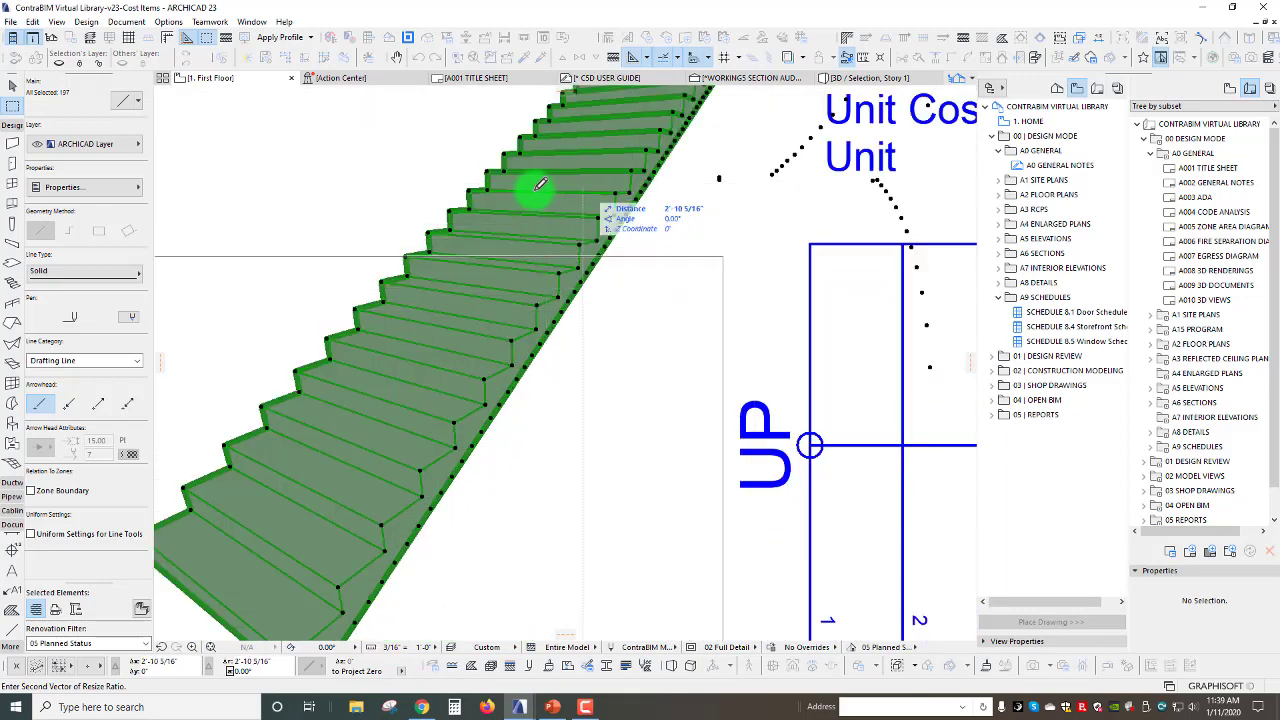
click(564, 203)
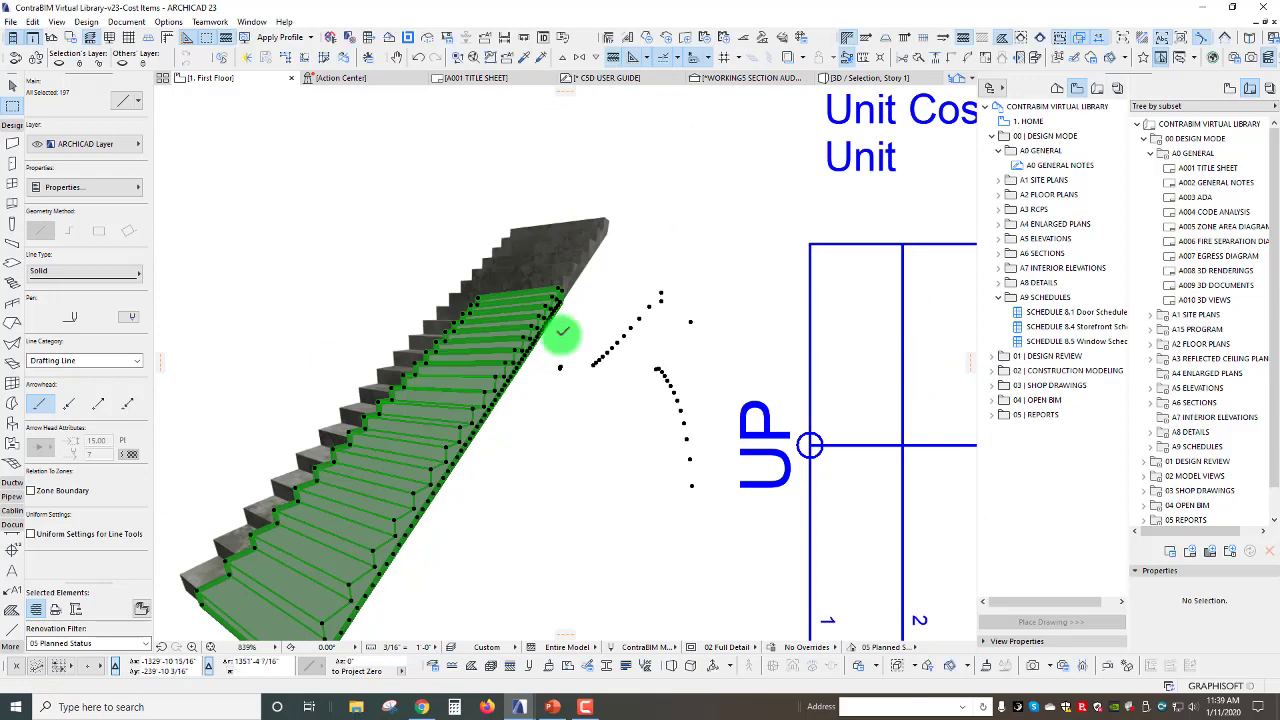
- Enlarge the stair drawing graphically about its lowest corner until its upper end matches the top of the rendered stair image
middle_drag(570, 350, 583, 208)
key(ctrl+k)
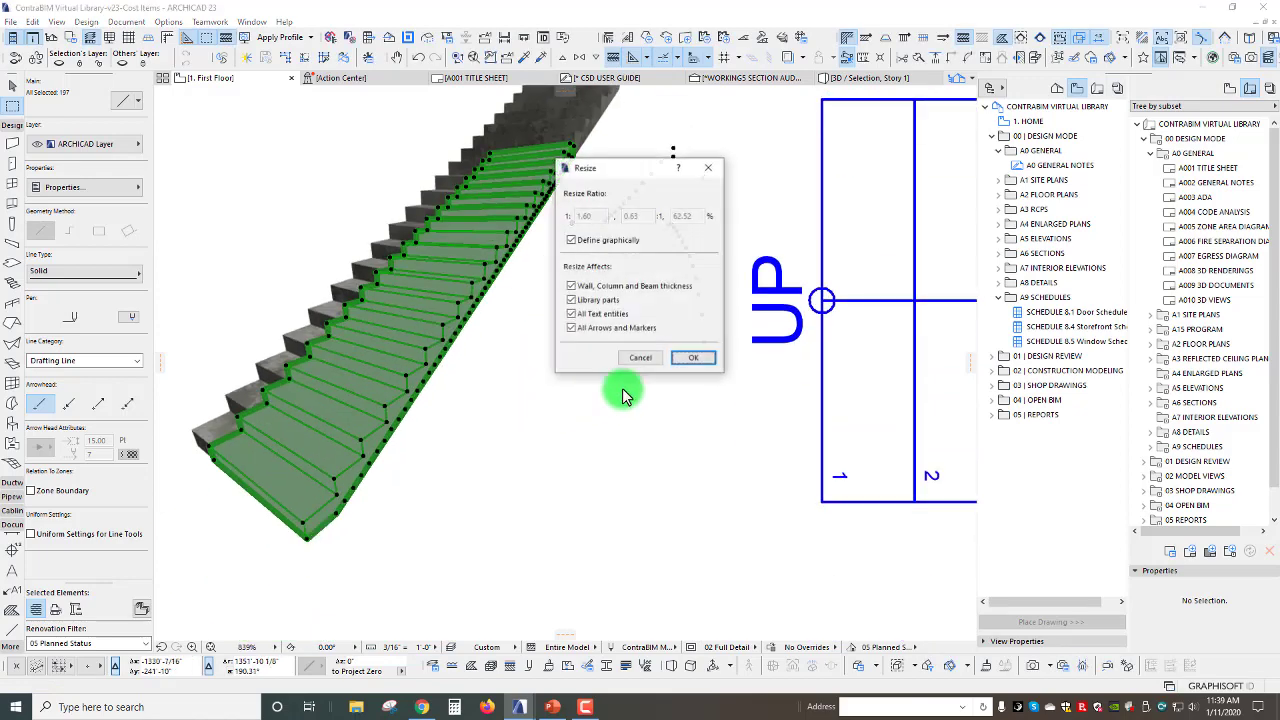
click(686, 362)
click(310, 534)
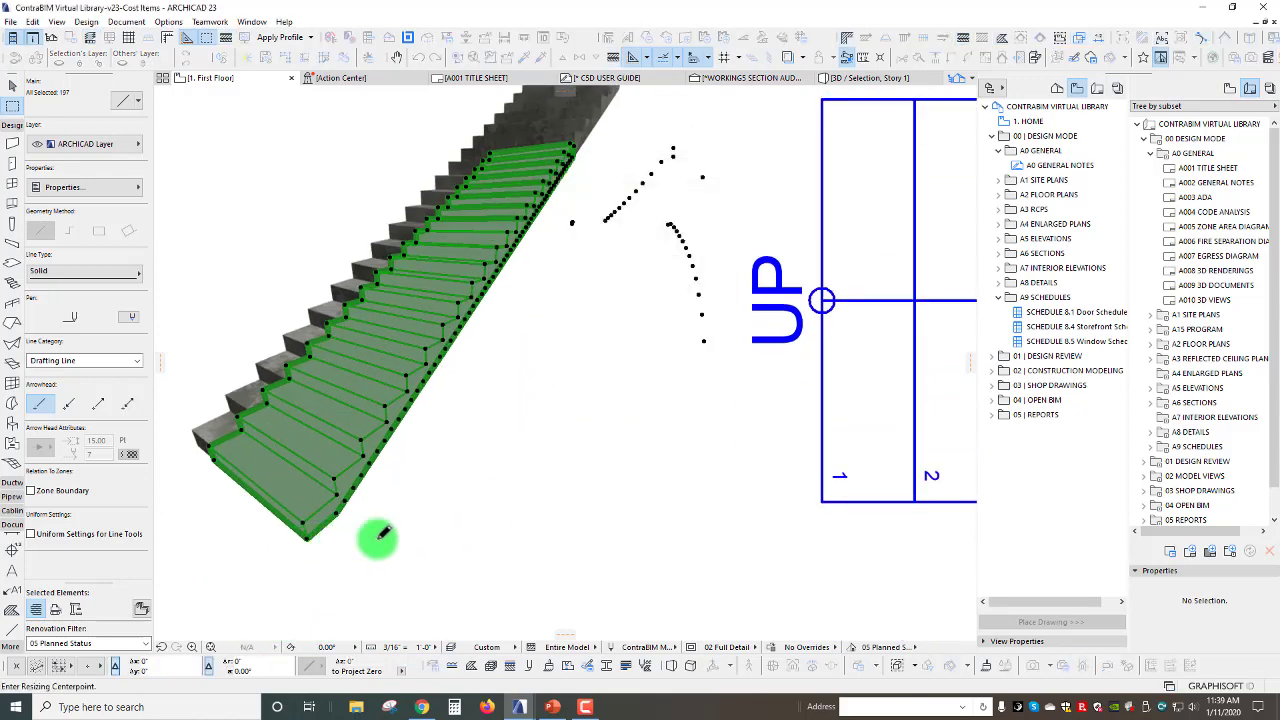
click(603, 538)
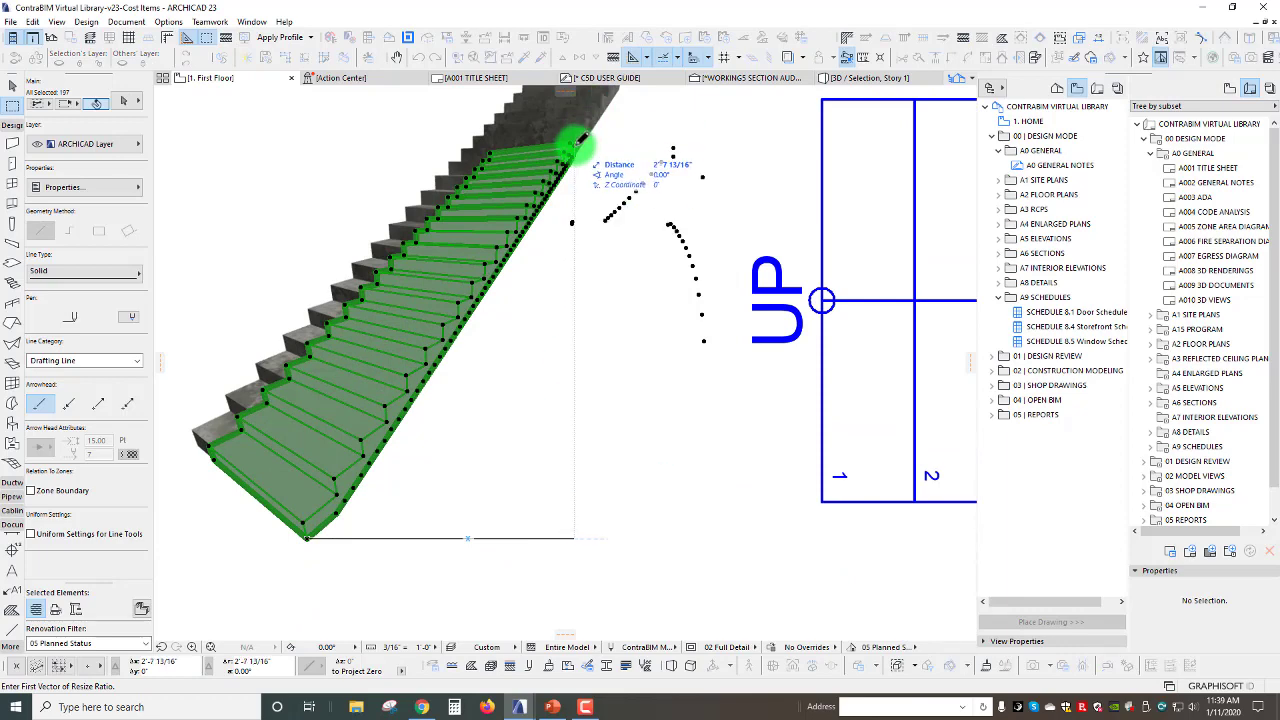
scroll(534, 237, down, 2)
scroll(560, 251, up, 4)
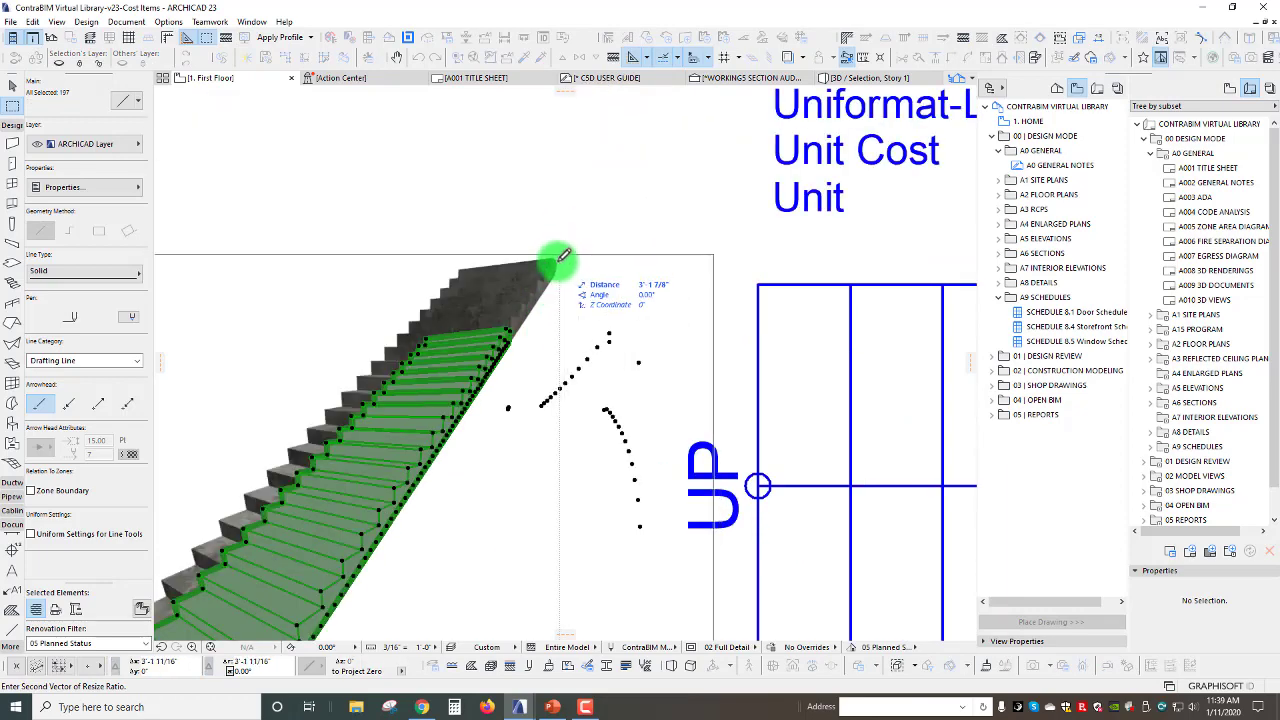
scroll(564, 259, up, 2)
click(560, 257)
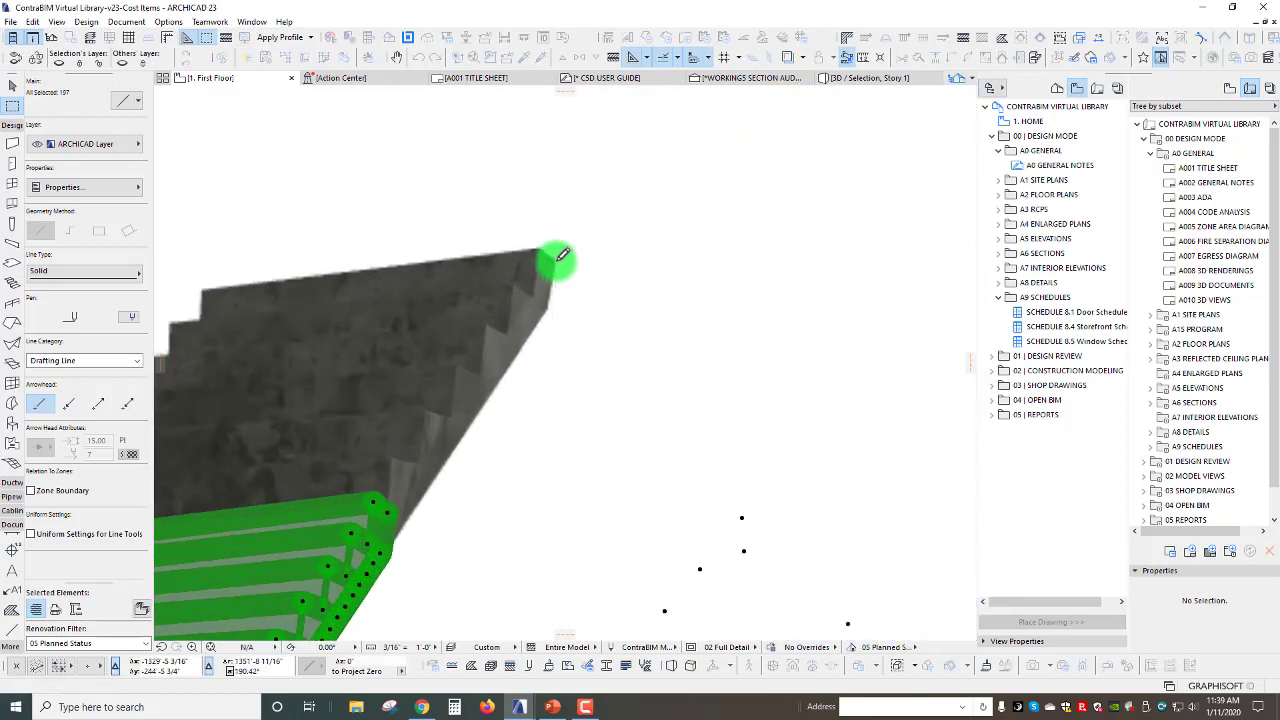
- Move the stair drawing horizontally off the rendered image so it stands between the image and the stair plan
scroll(551, 206, down, 4)
middle_drag(632, 239, 703, 178)
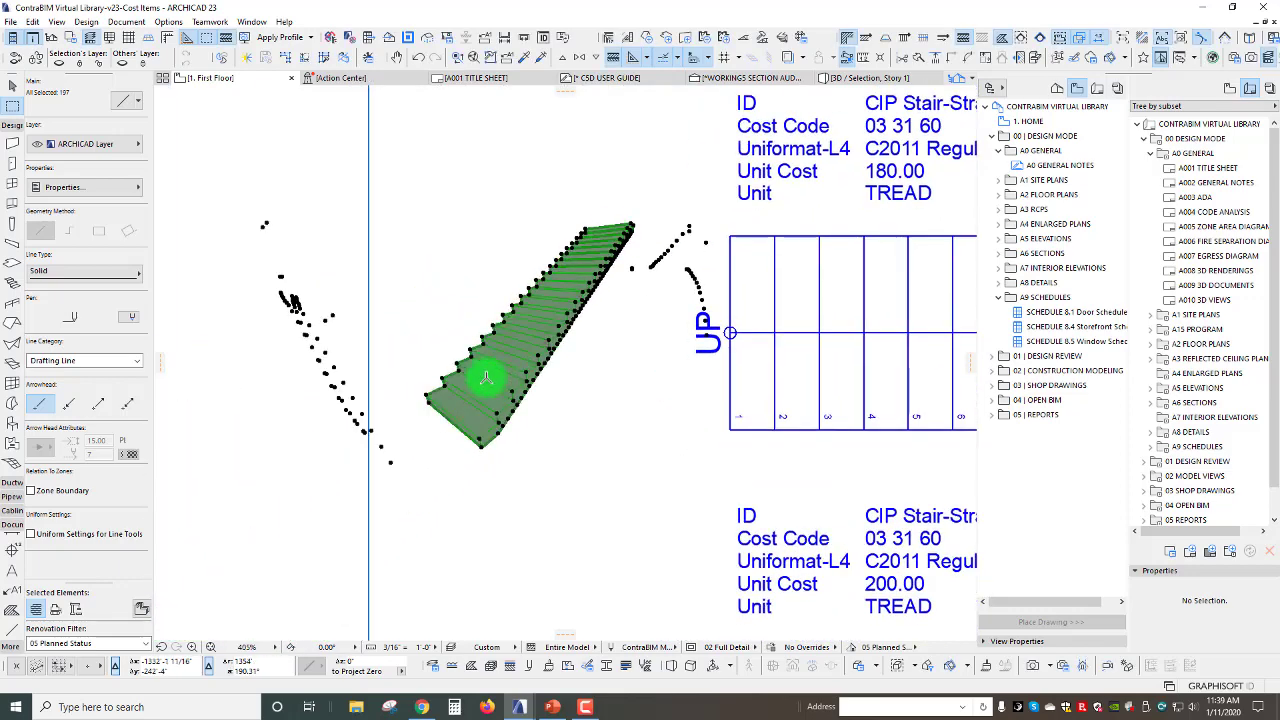
click(425, 393)
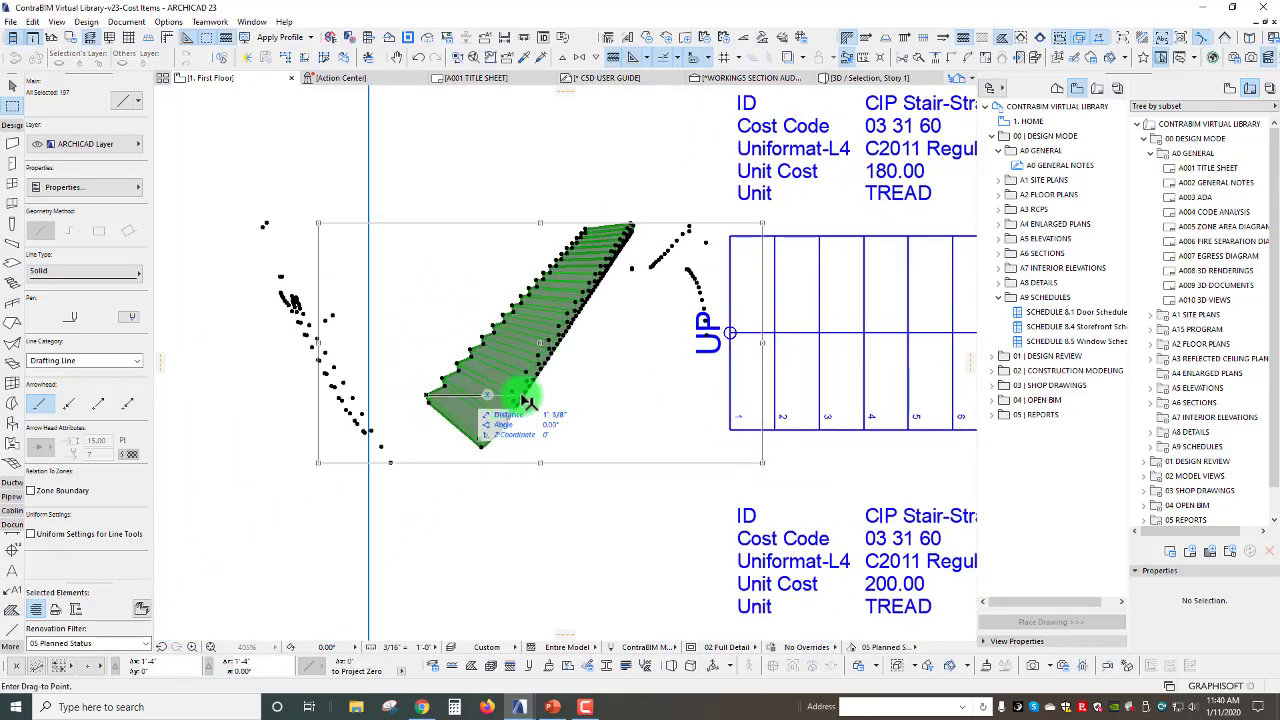
click(532, 413)
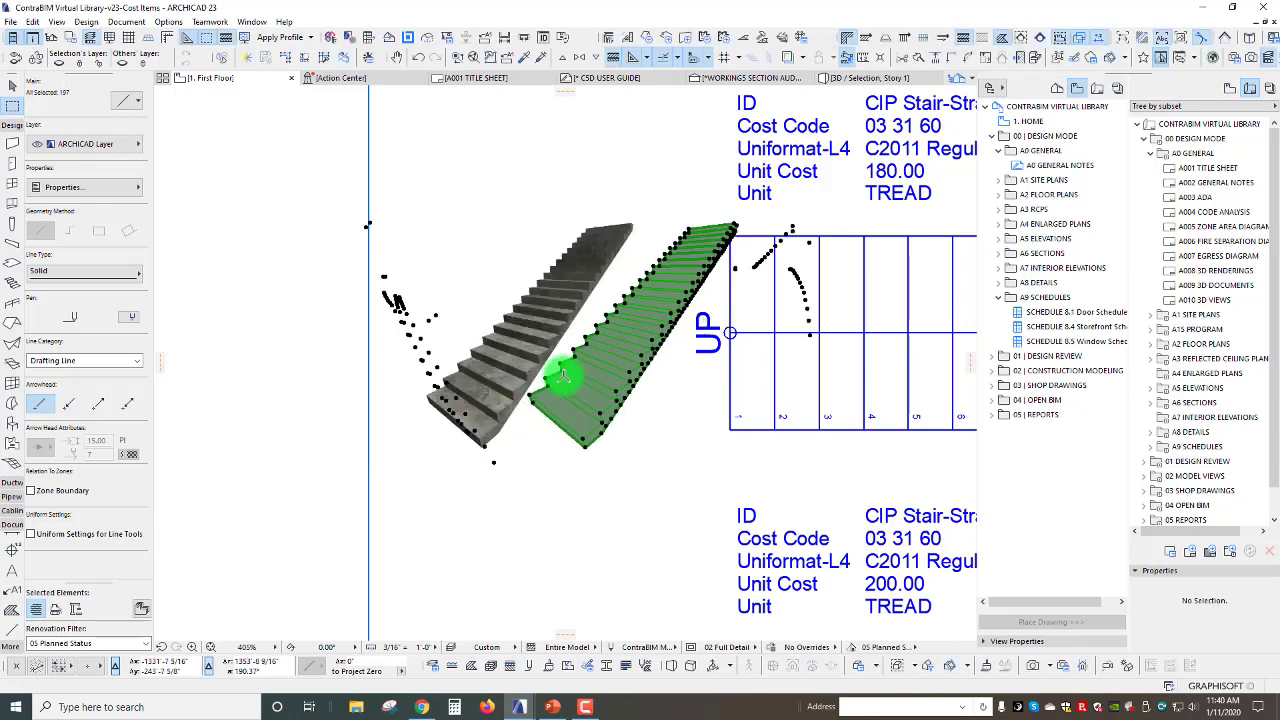
scroll(520, 308, up, 3)
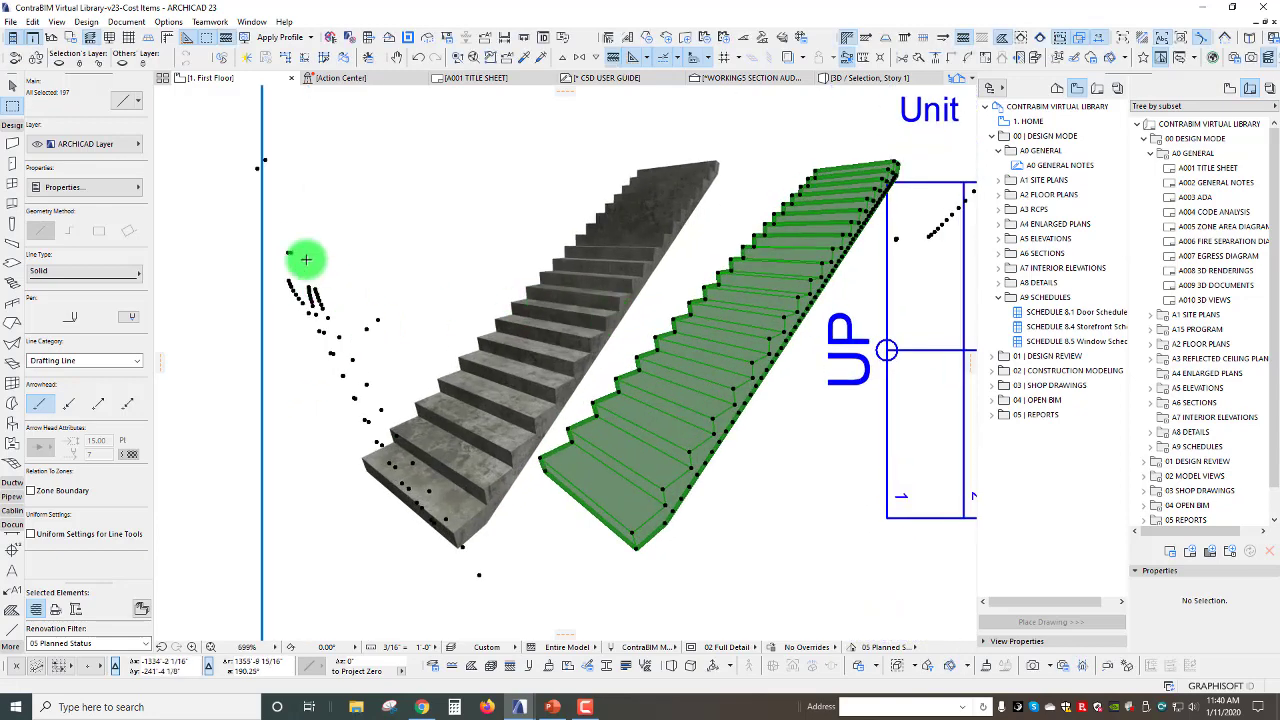
- Clear the selection and shift the pasted stair image left to widen the gap between it and the stair drawing
middle_drag(546, 385, 540, 348)
key(Escape)
key(Escape)
click(555, 281)
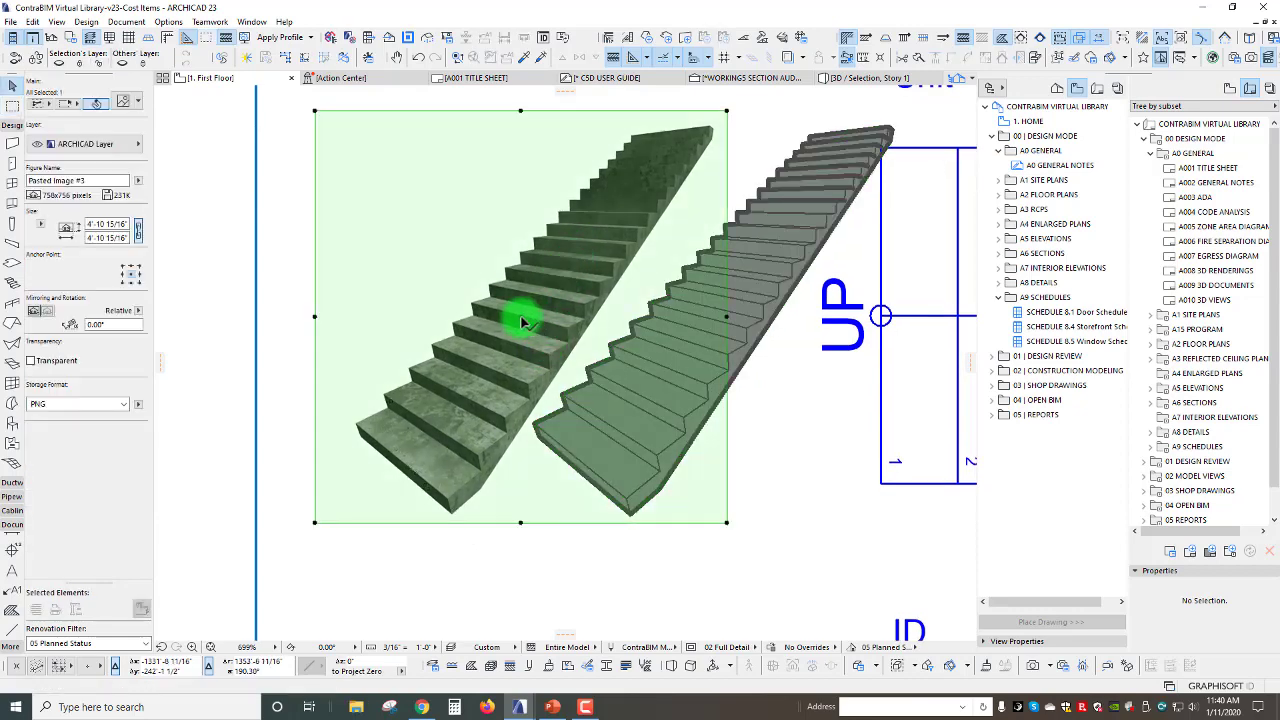
drag(521, 317, 480, 330)
key(Escape)
scroll(511, 314, down, 3)
mouse_move(715, 311)
middle_down()
mouse_move(500, 308)
mouse_move(606, 278)
mouse_move(603, 314)
middle_up()
scroll(513, 292, up, 2)
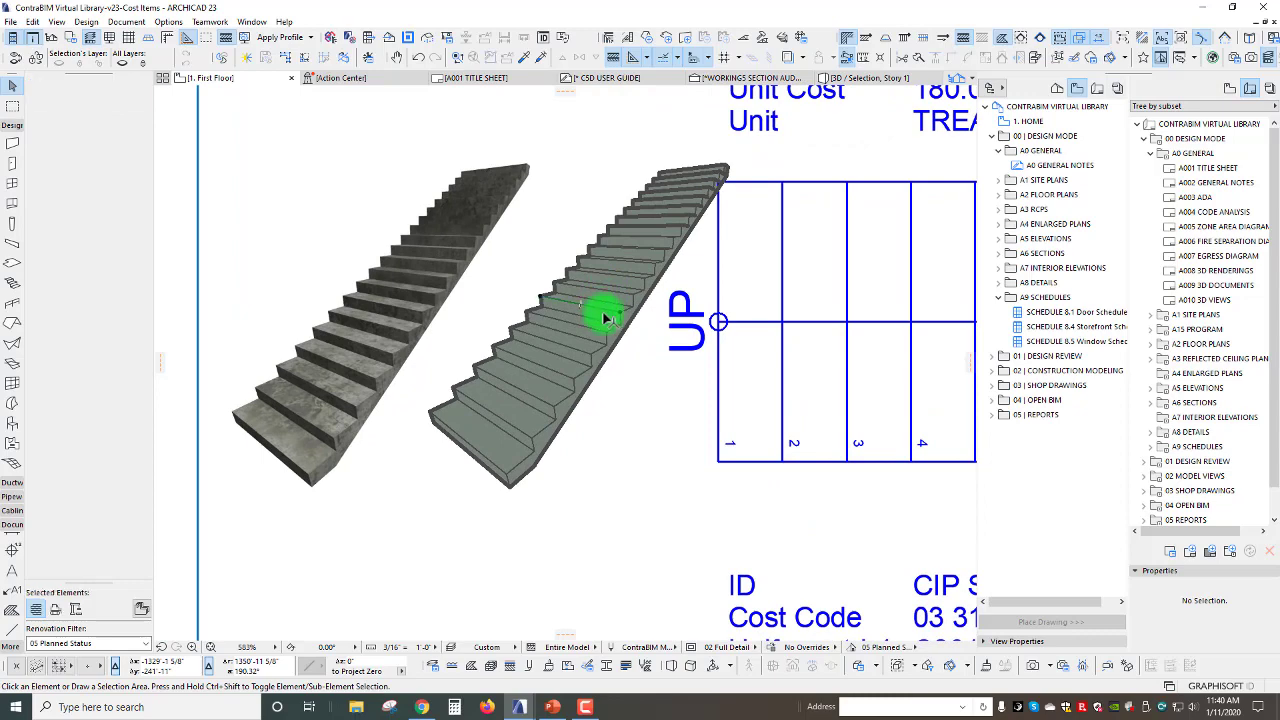
- Select the whole stair drawing together with the pasted image and move both left, clear of the stair plan's UP label
click(610, 332)
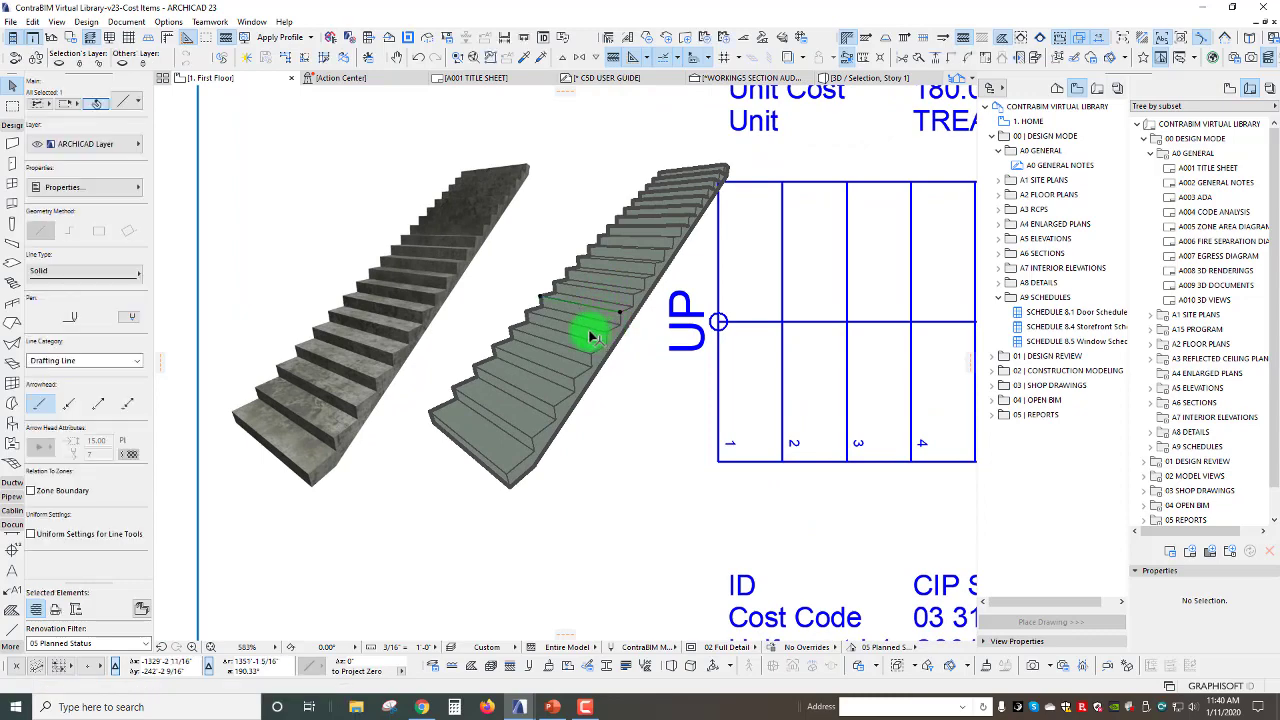
scroll(593, 335, down, 3)
key(Escape)
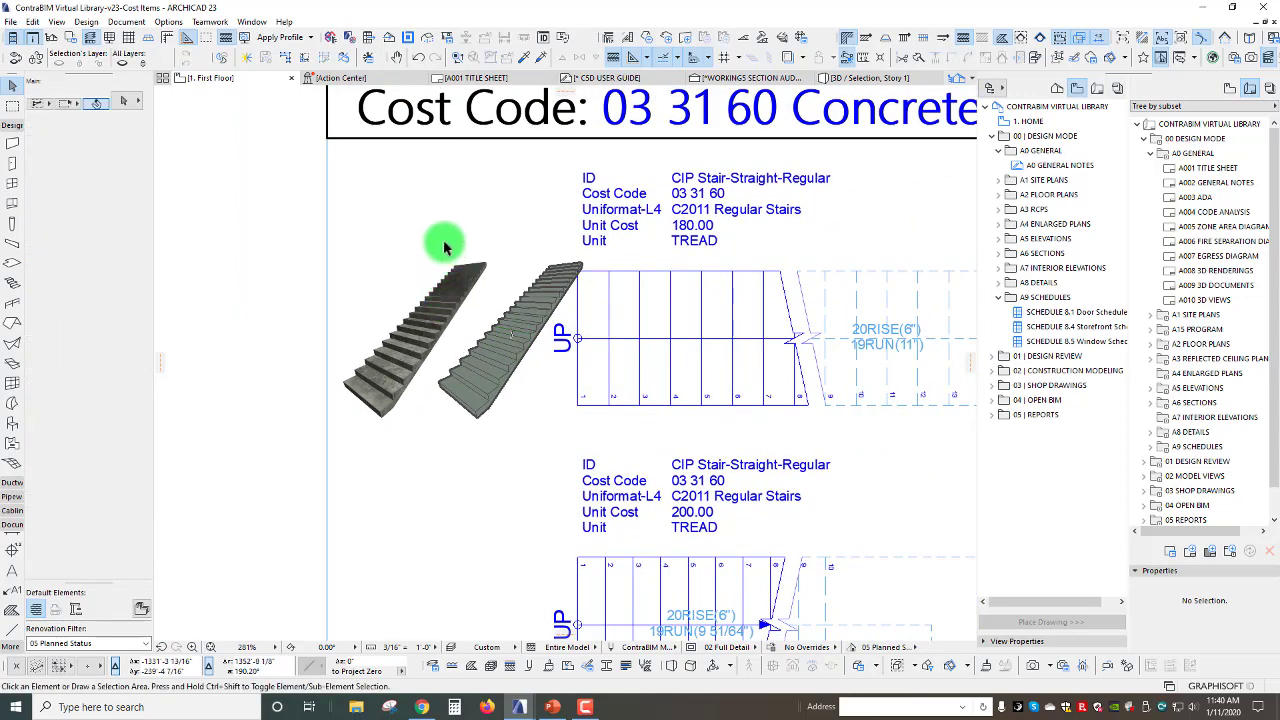
mouse_move(429, 238)
mouse_down()
mouse_move(452, 287)
mouse_move(601, 432)
mouse_up()
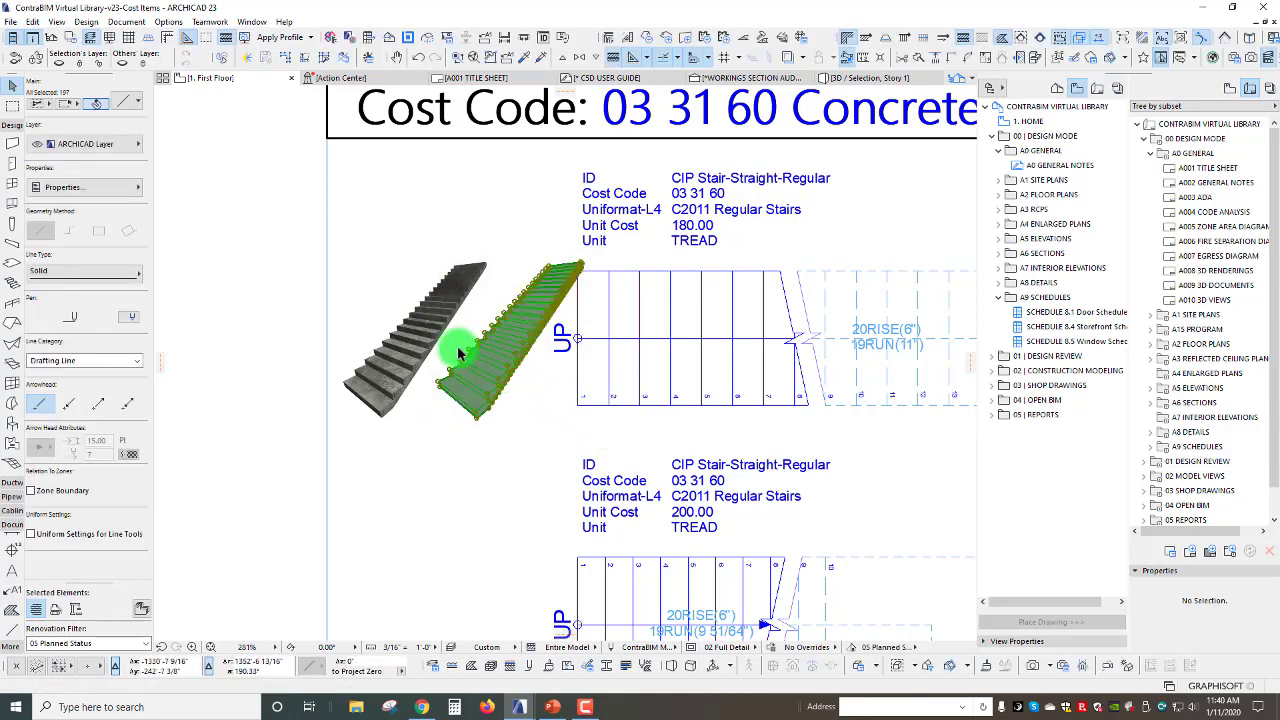
scroll(470, 350, up, 6)
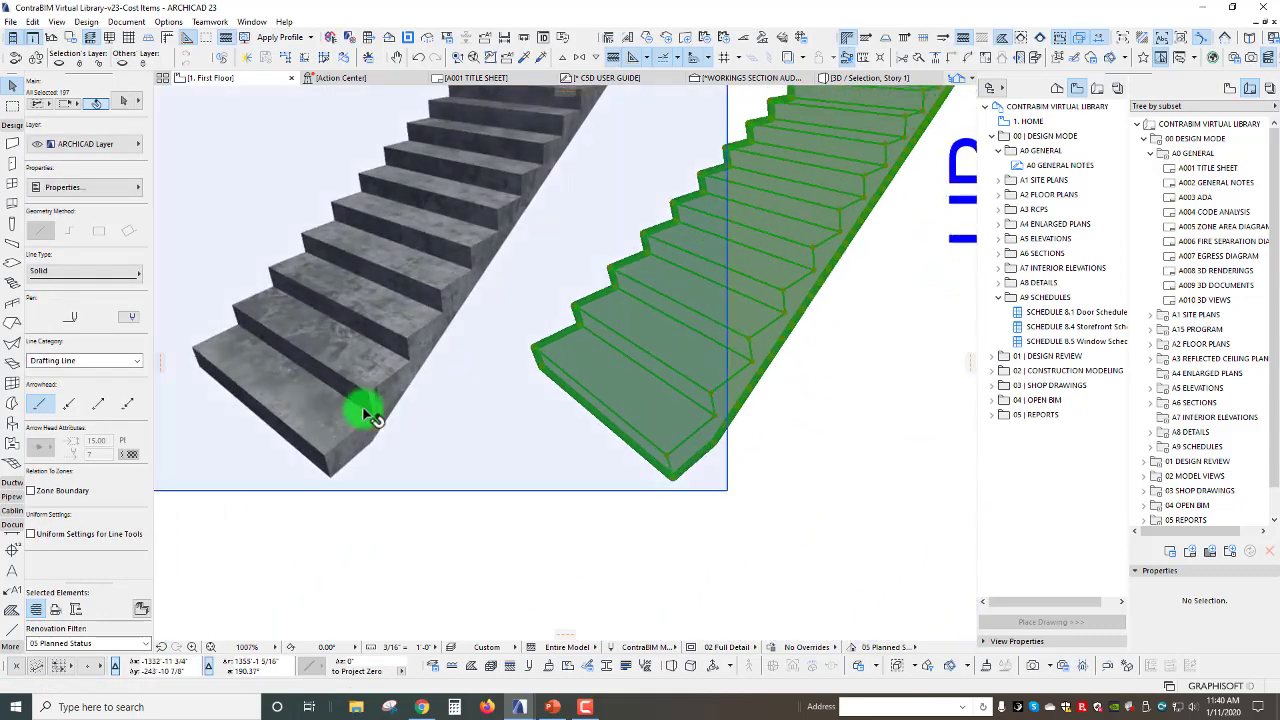
shift+click(364, 413)
key(ctrl+d)
click(674, 480)
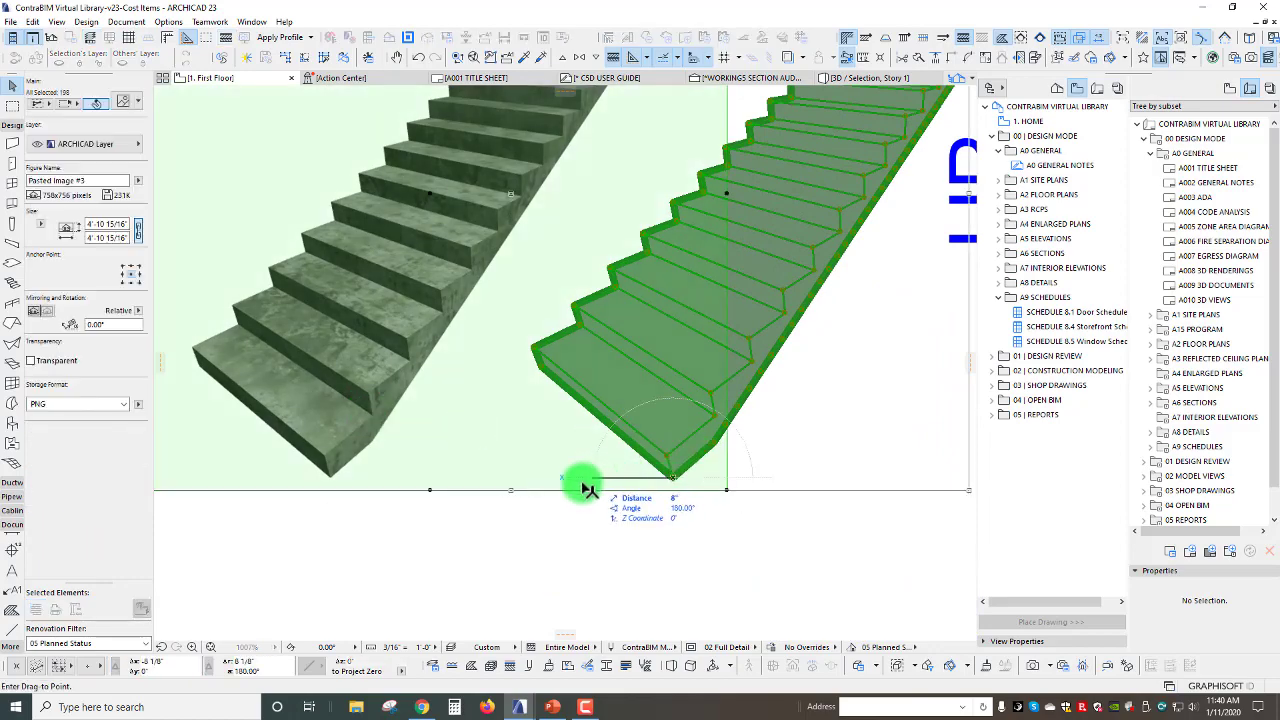
scroll(586, 491, down, 4)
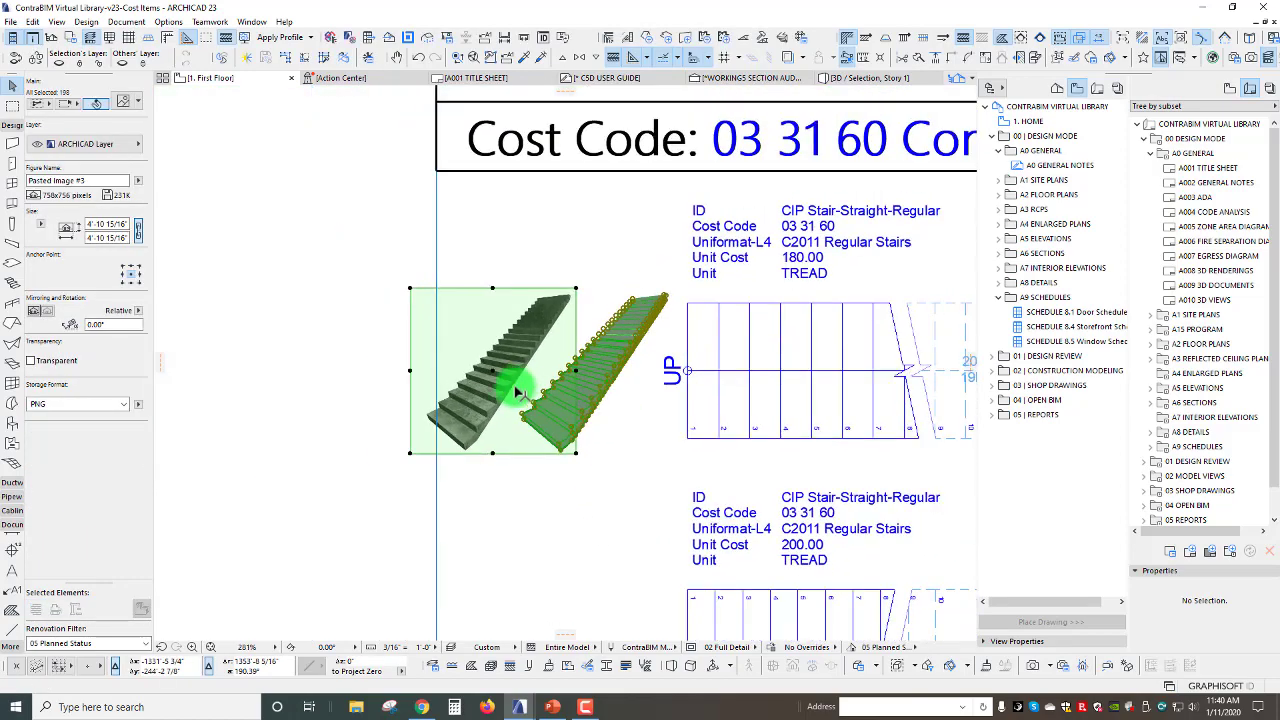
scroll(705, 388, up, 1)
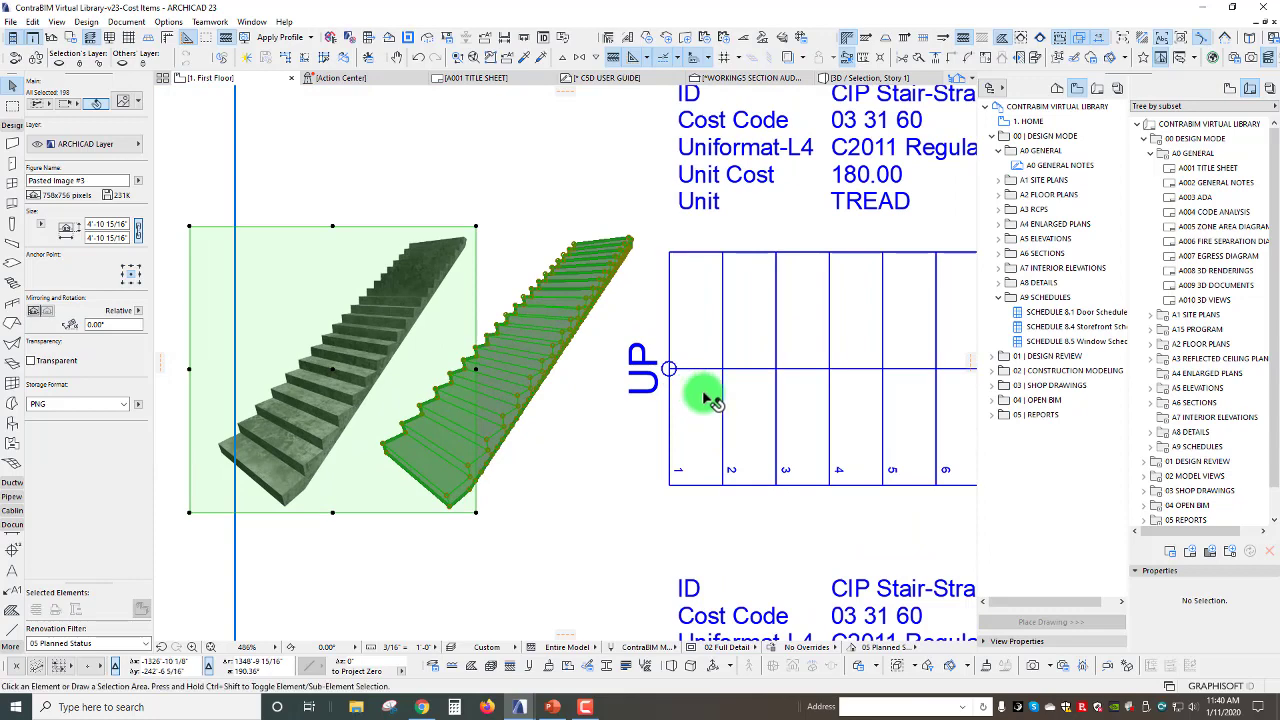
key(Escape)
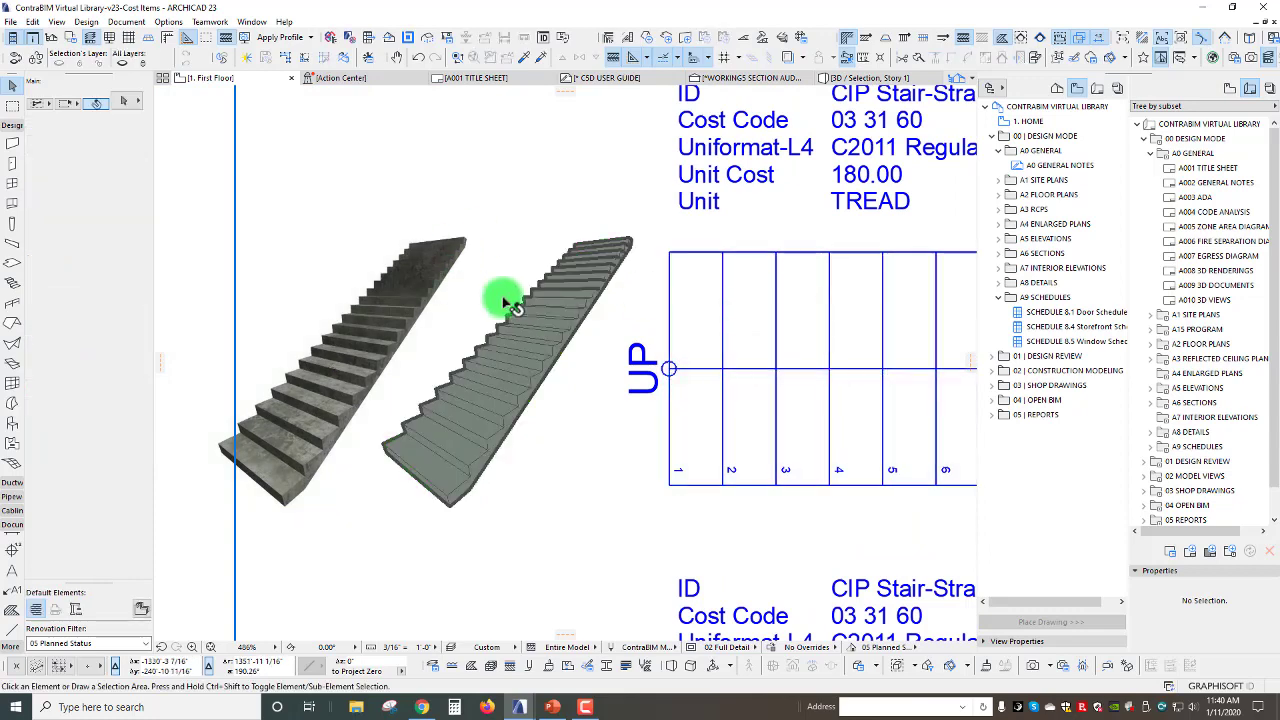
- Compare the rendered stair image with the vector stair drawing, up close and beside the concrete stair plan
scroll(475, 303, down, 3)
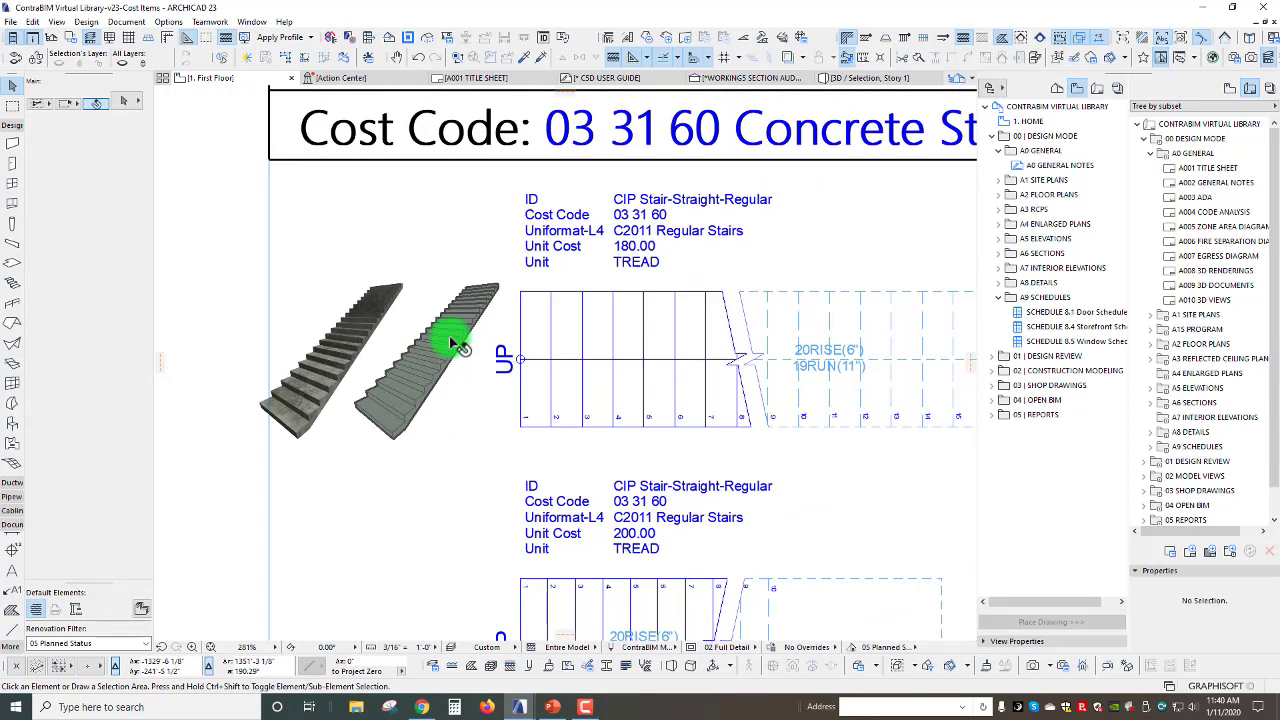
scroll(340, 365, up, 5)
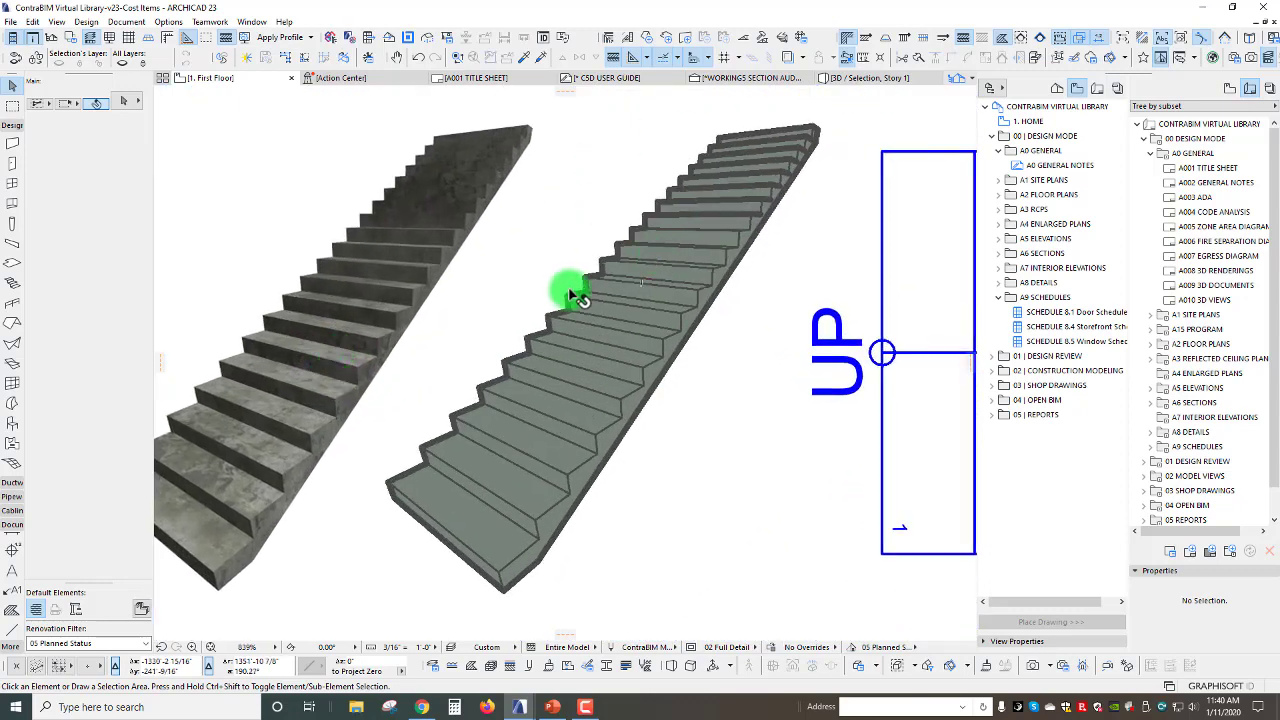
scroll(563, 294, down, 1)
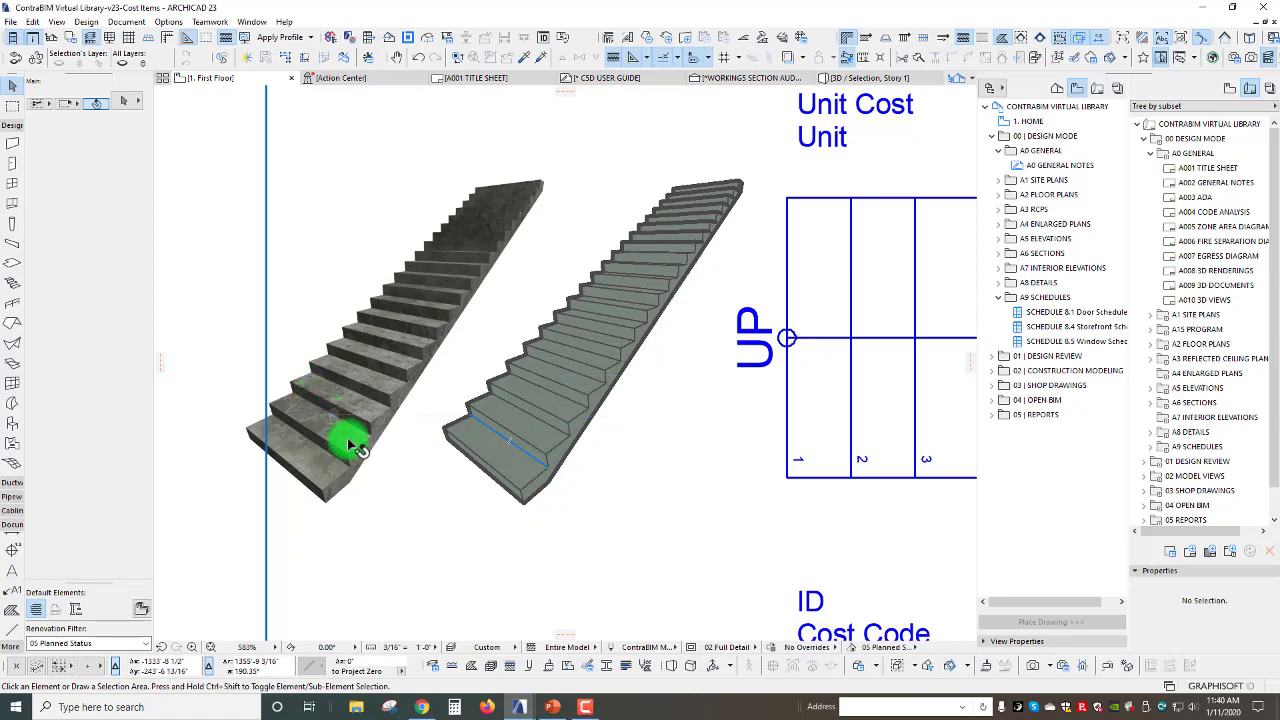
scroll(672, 205, up, 5)
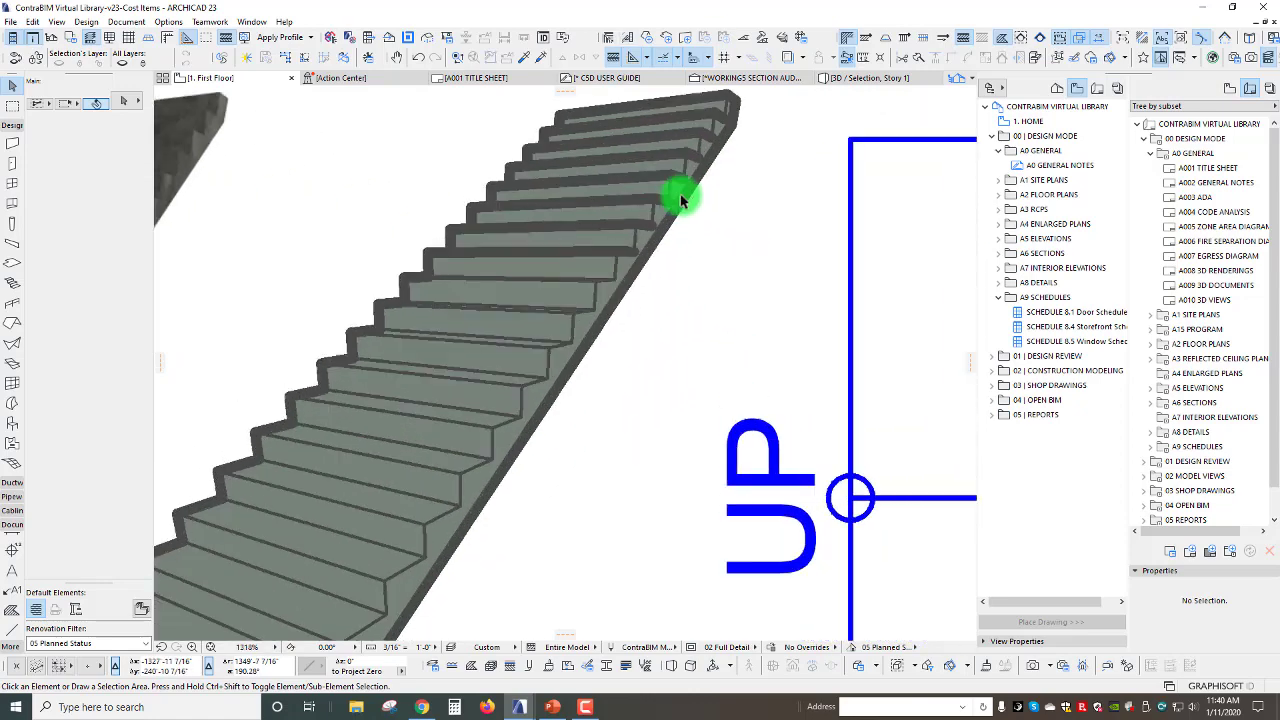
scroll(667, 224, down, 8)
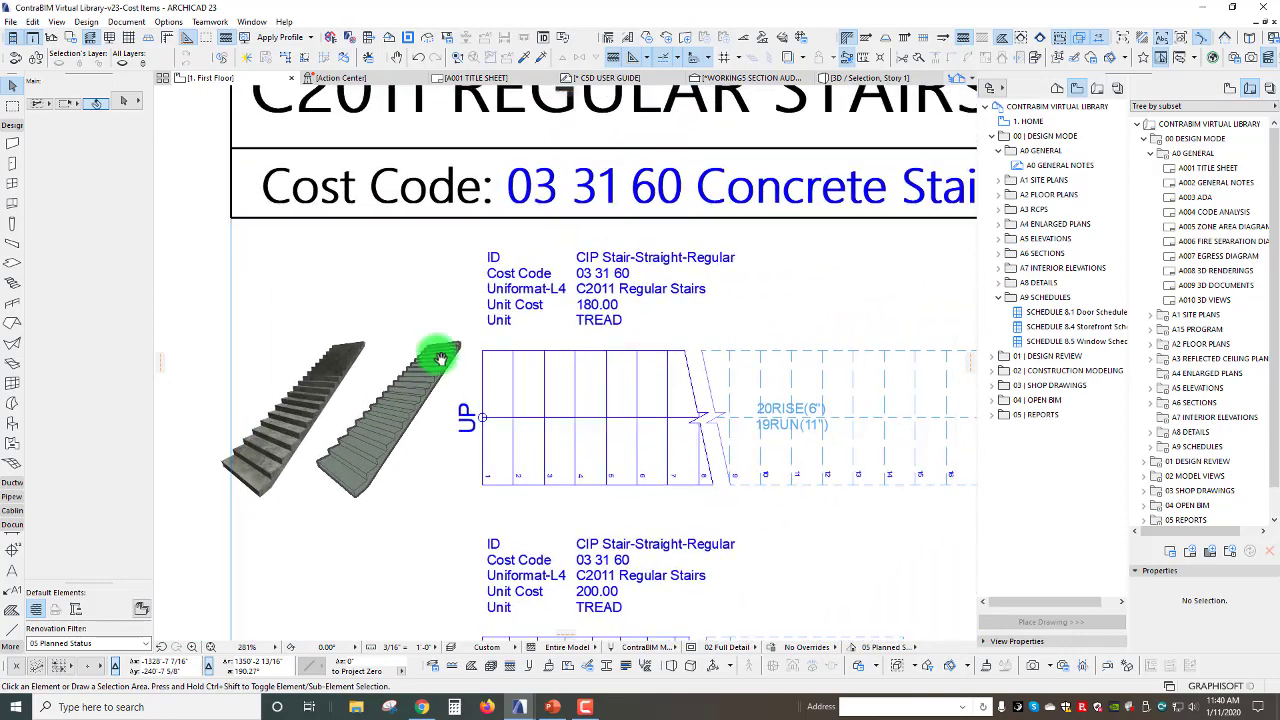
middle_drag(609, 381, 575, 356)
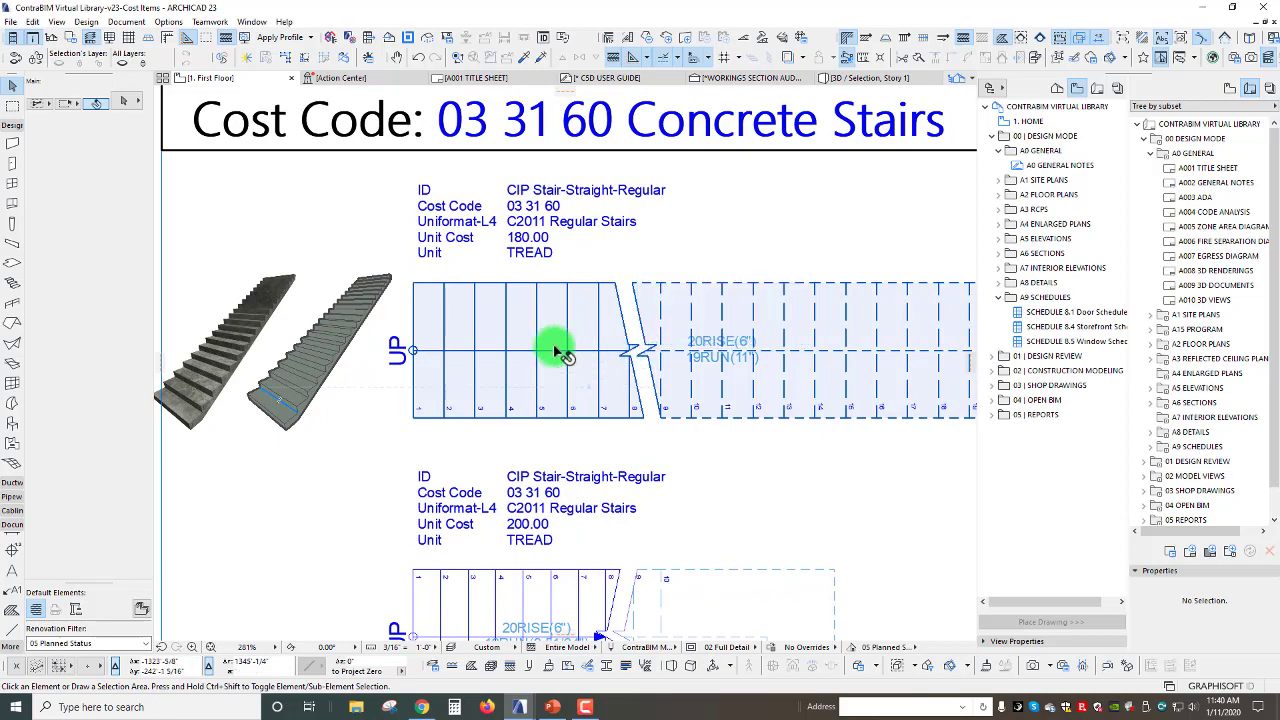
scroll(551, 350, down, 3)
scroll(531, 329, up, 2)
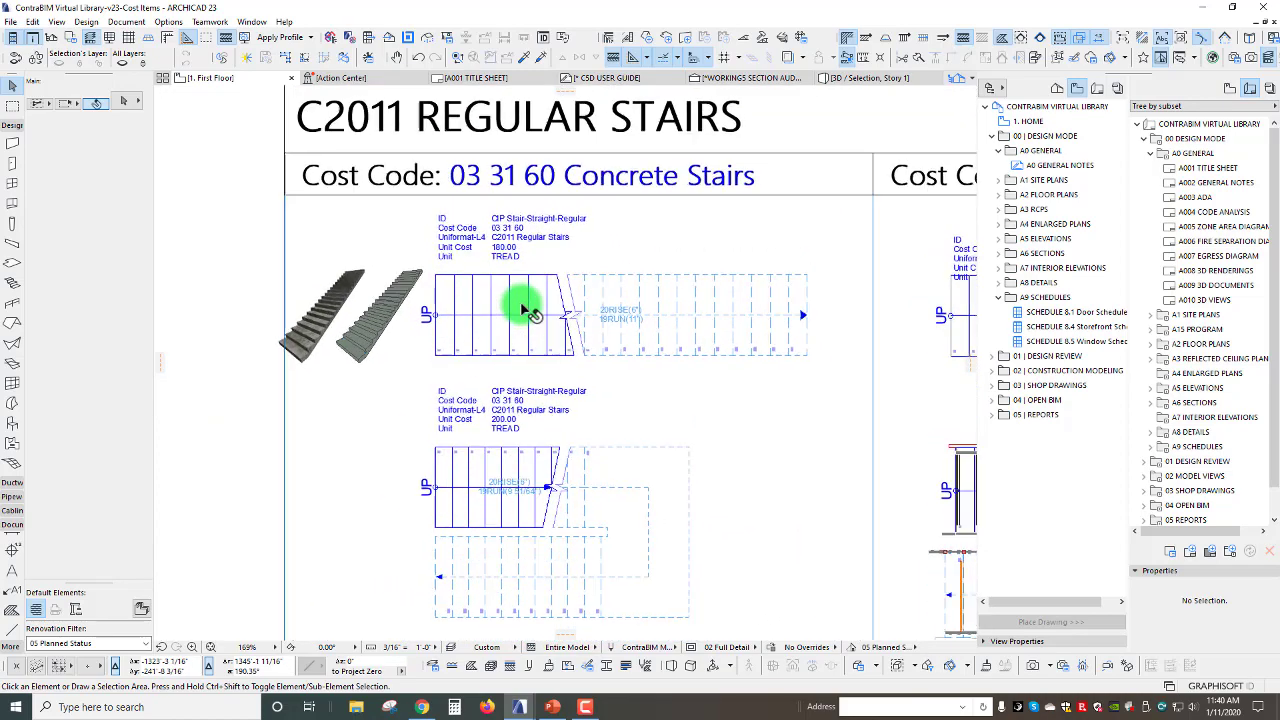